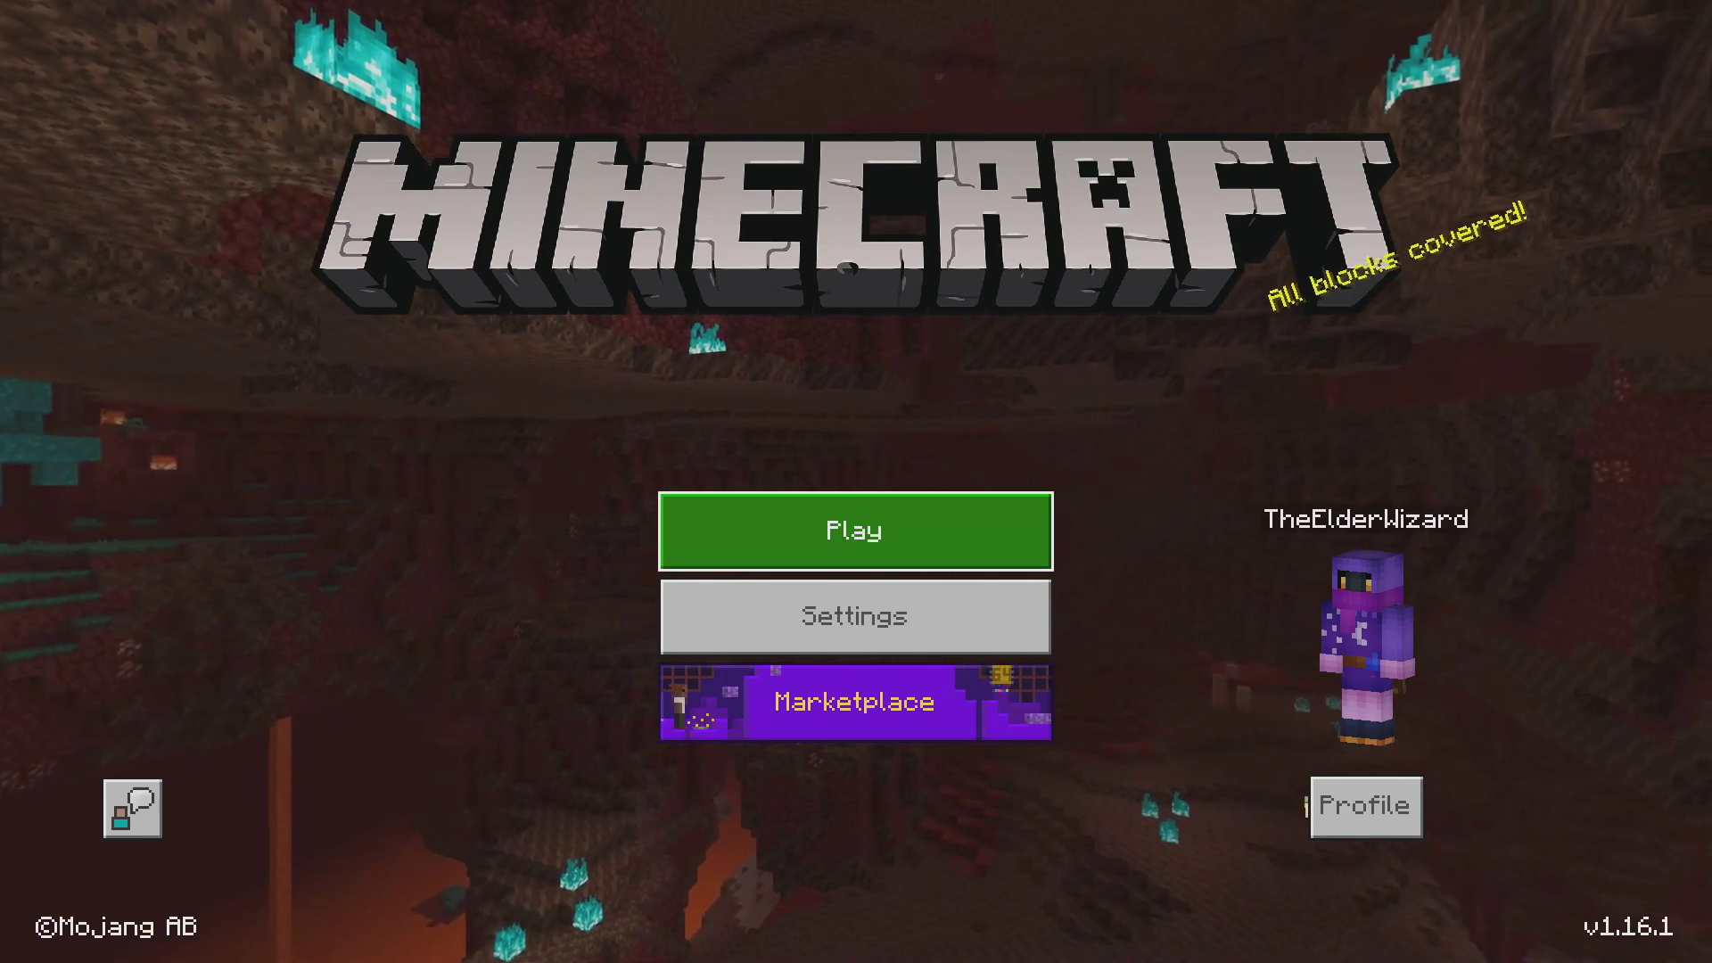
Step: From the Worlds list, choose Create New and then Create New World
key(Return)
key(Down)
key(Down)
key(Down)
key(Down)
key(Down)
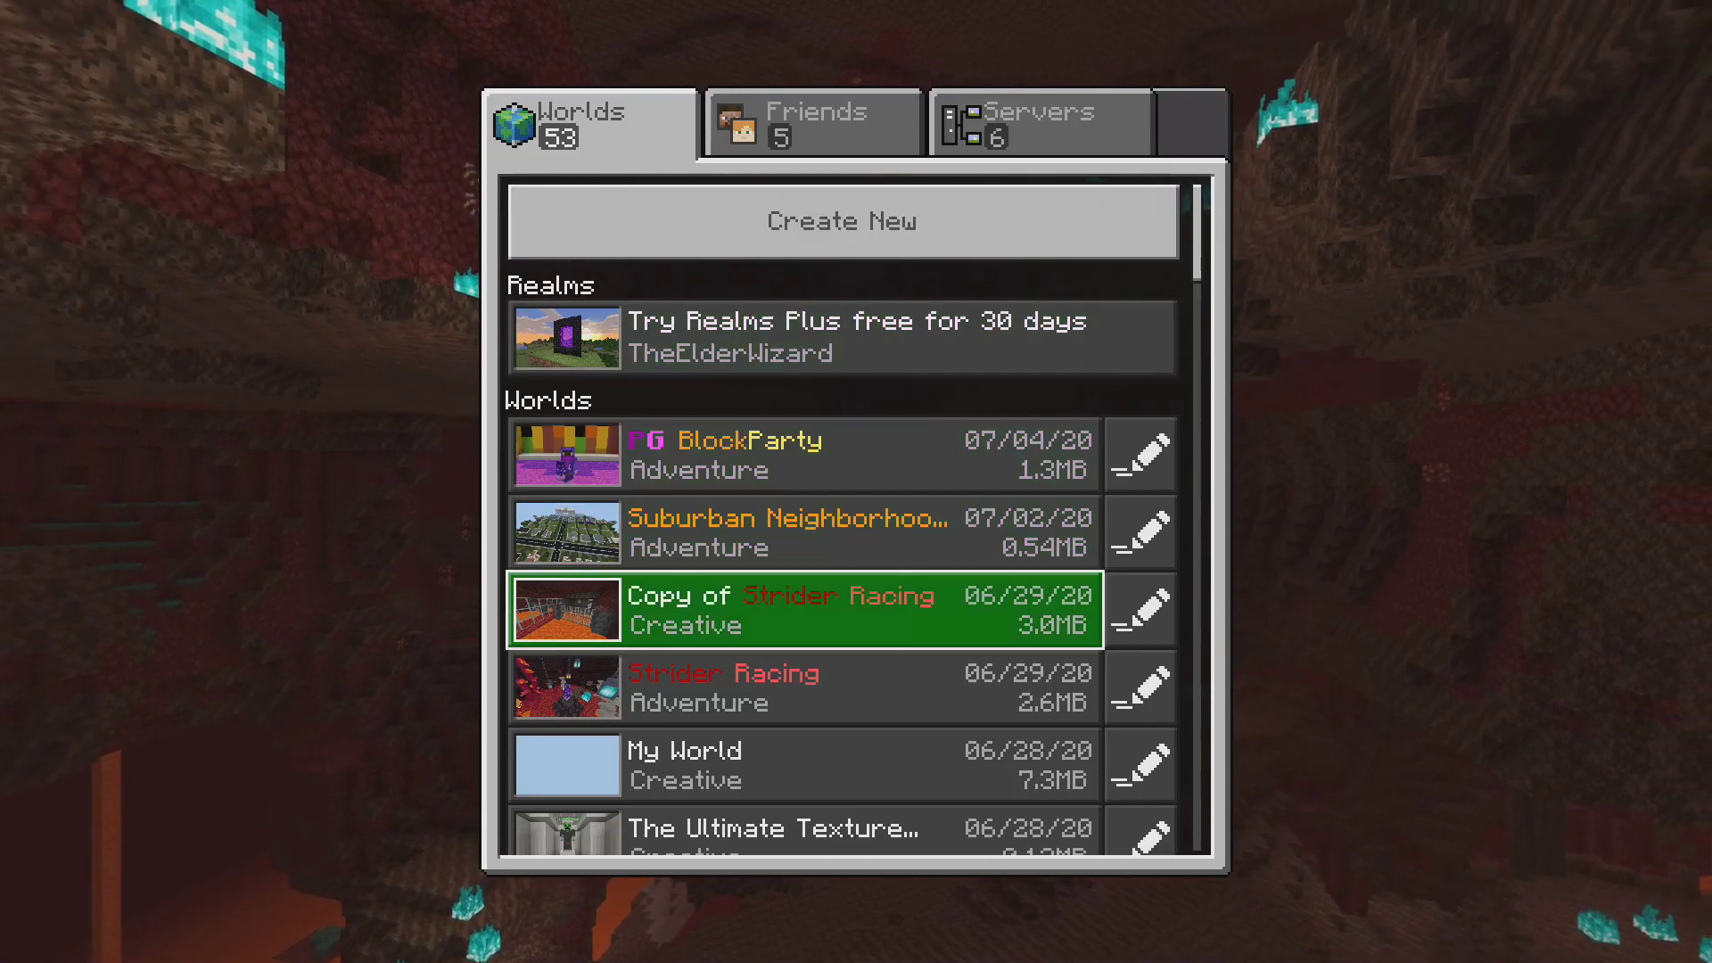
key(Up)
key(Up)
key(Up)
key(Up)
key(Up)
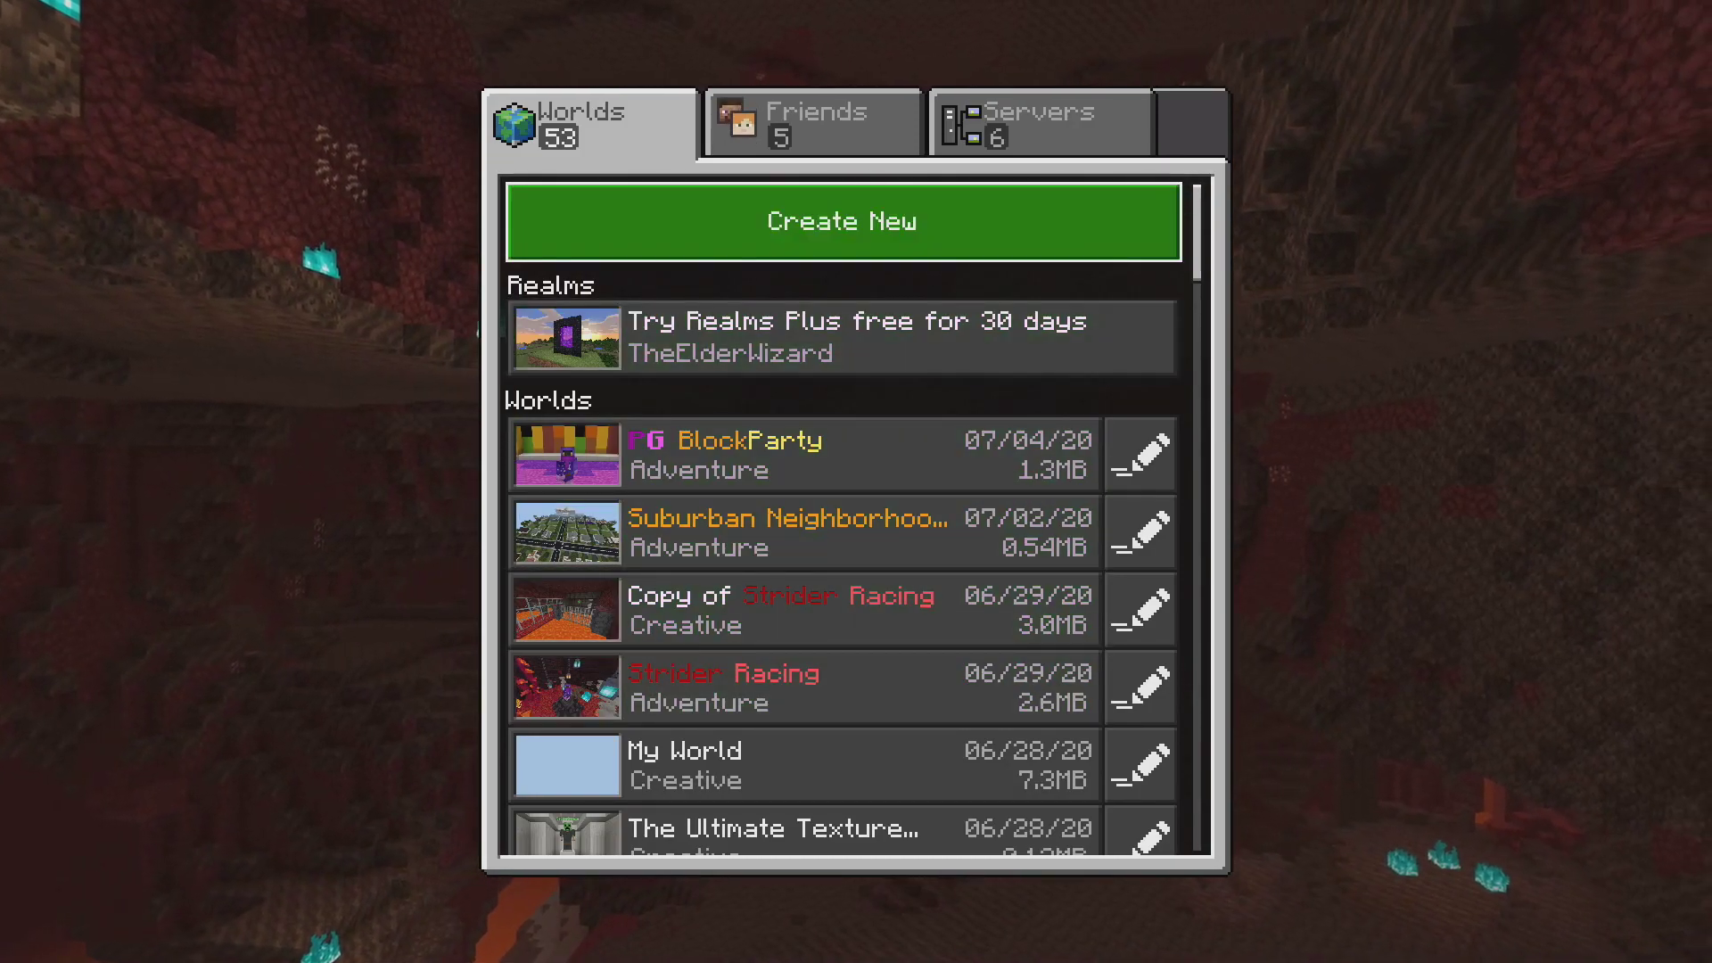
key(Return)
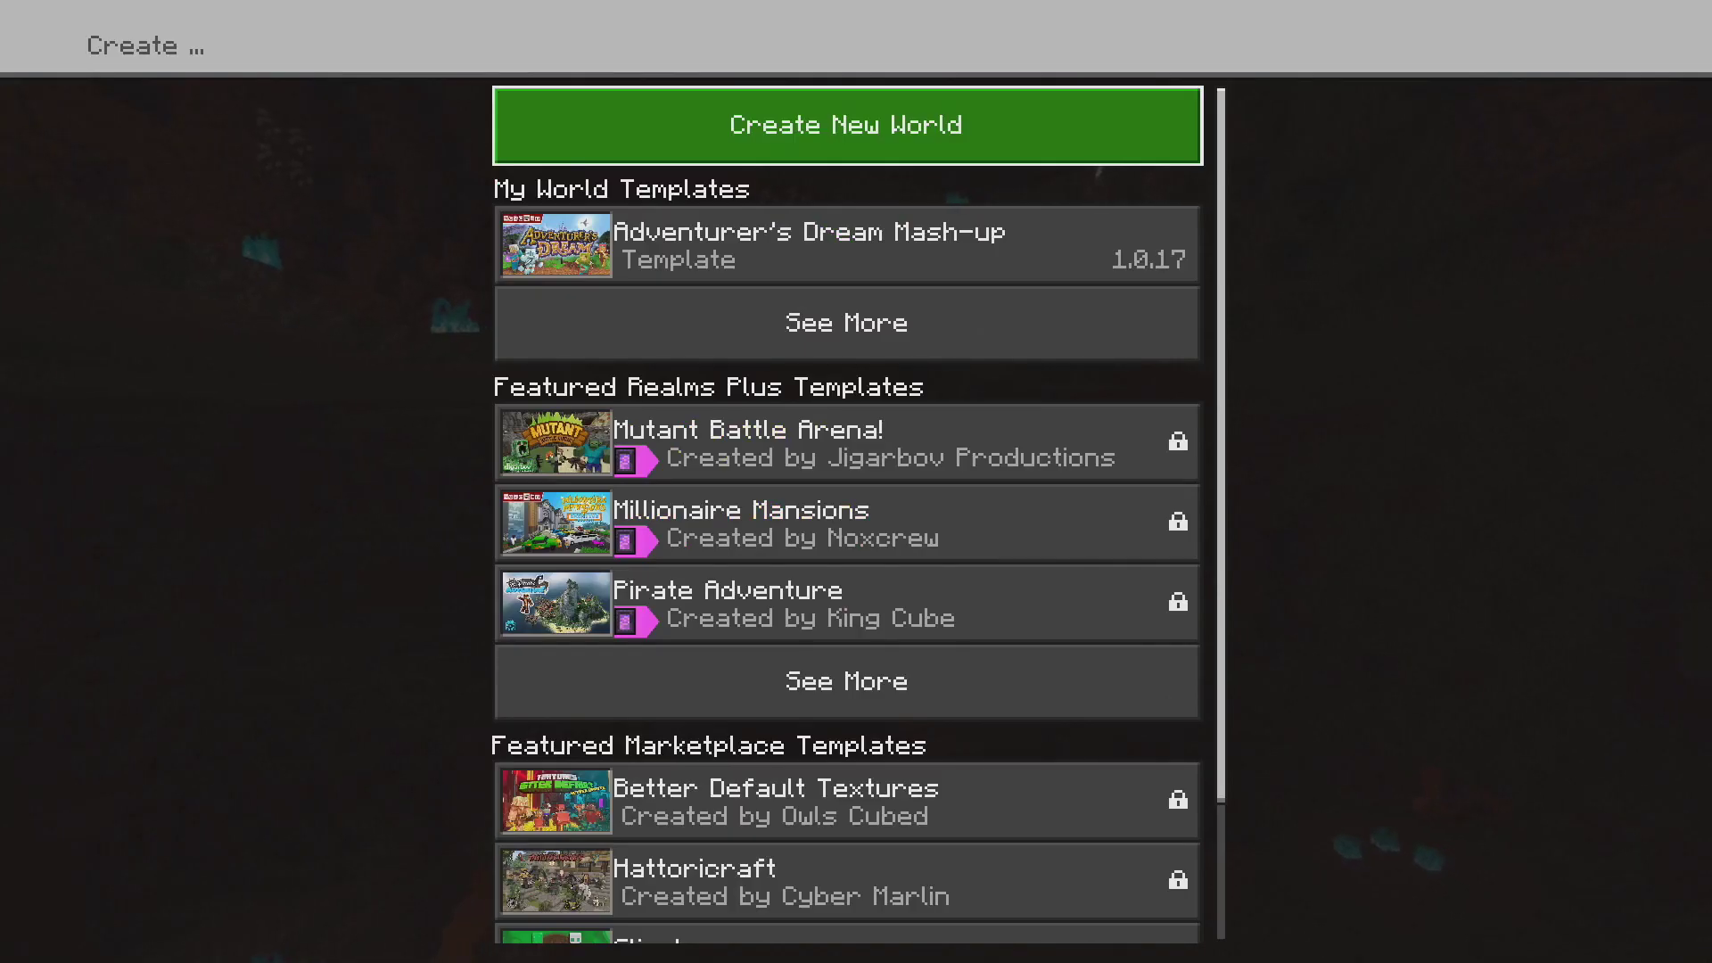
key(Return)
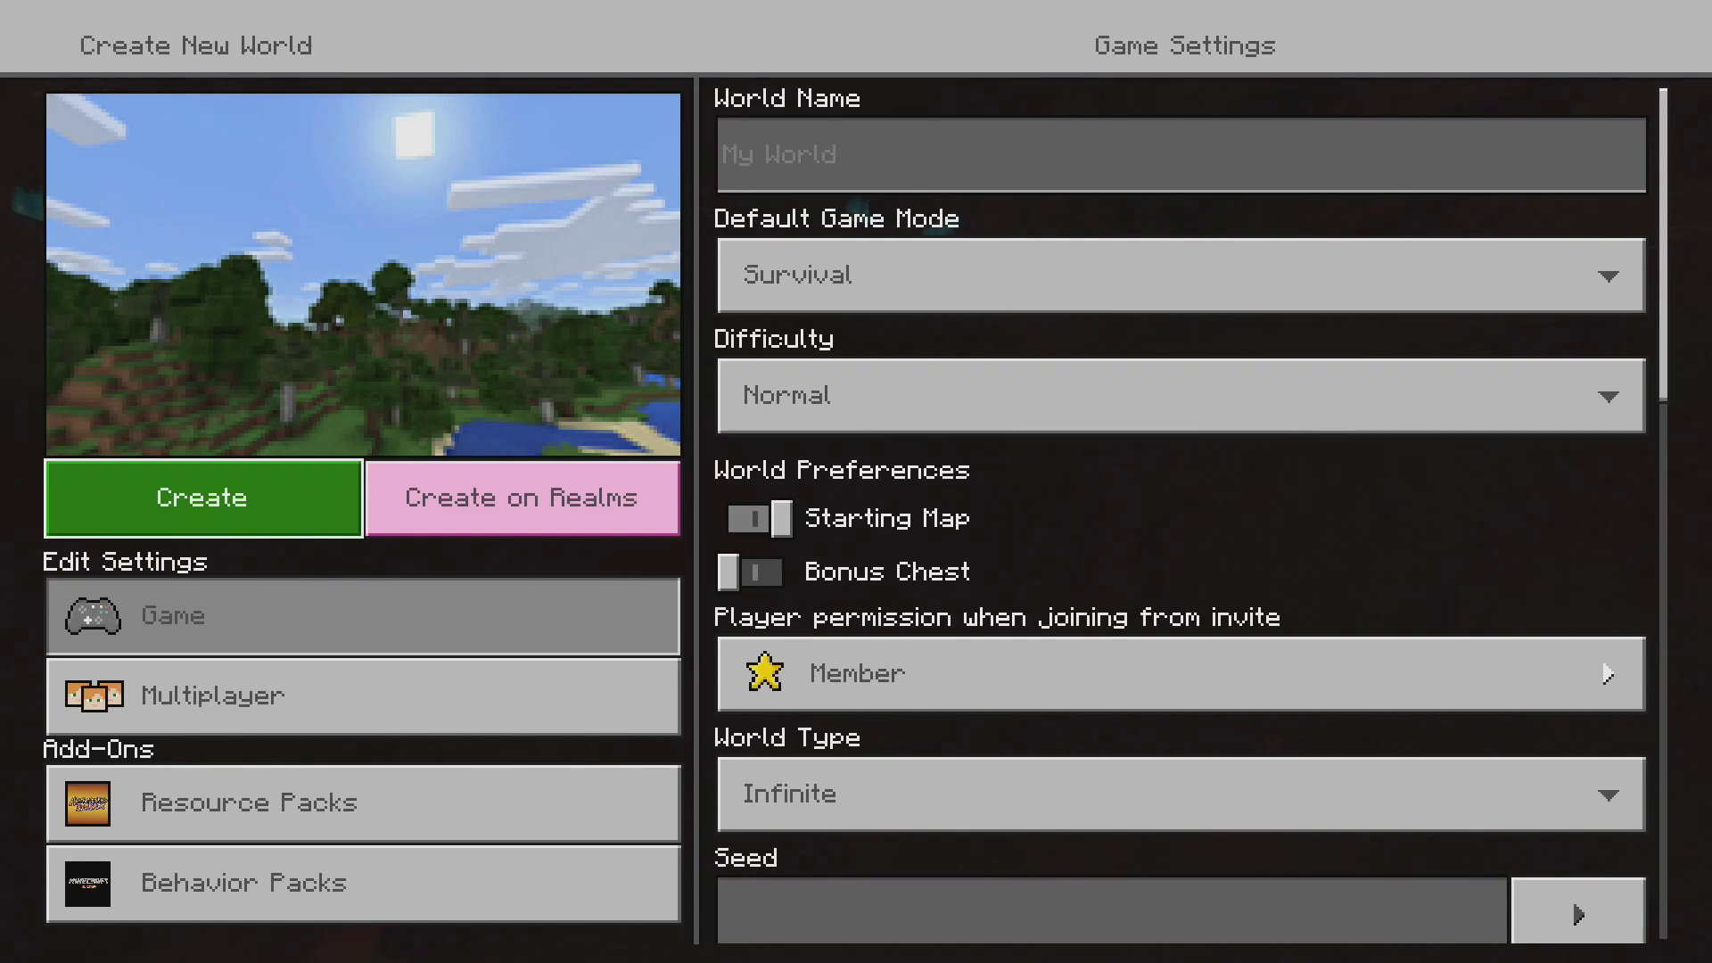
Step: In the world's Resource Packs, expand My Packs and activate the X-Ray pack
key(Down)
key(Down)
key(Down)
key(Right)
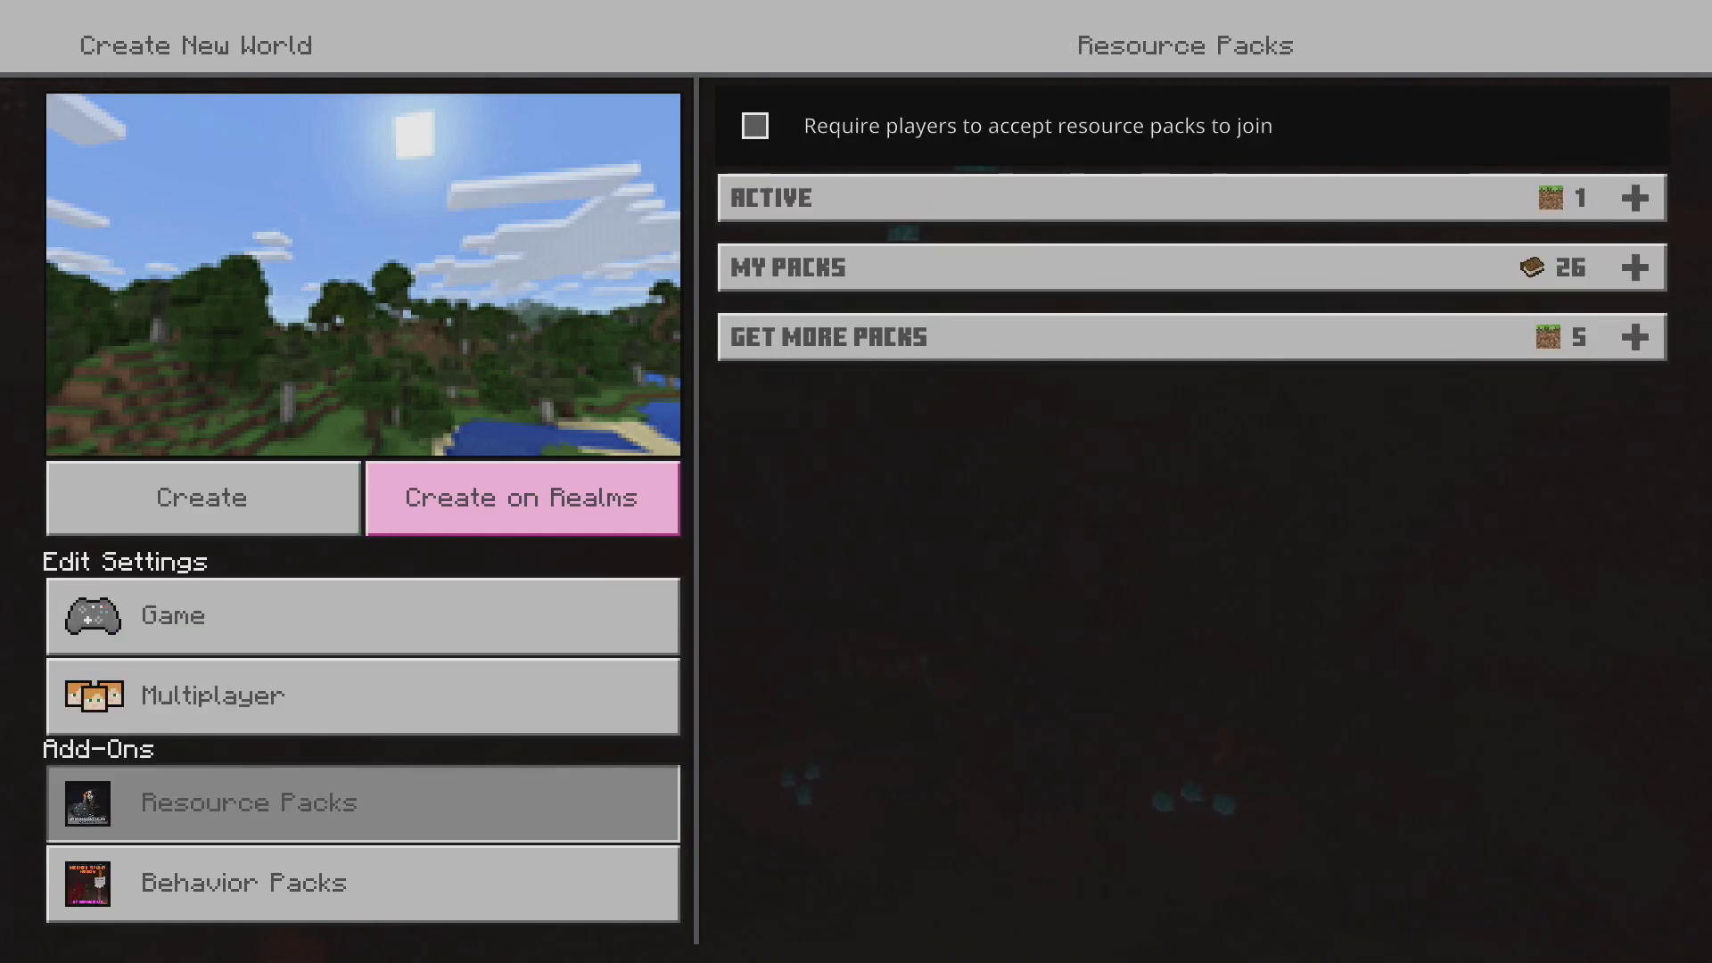
key(Down)
key(Down)
key(Return)
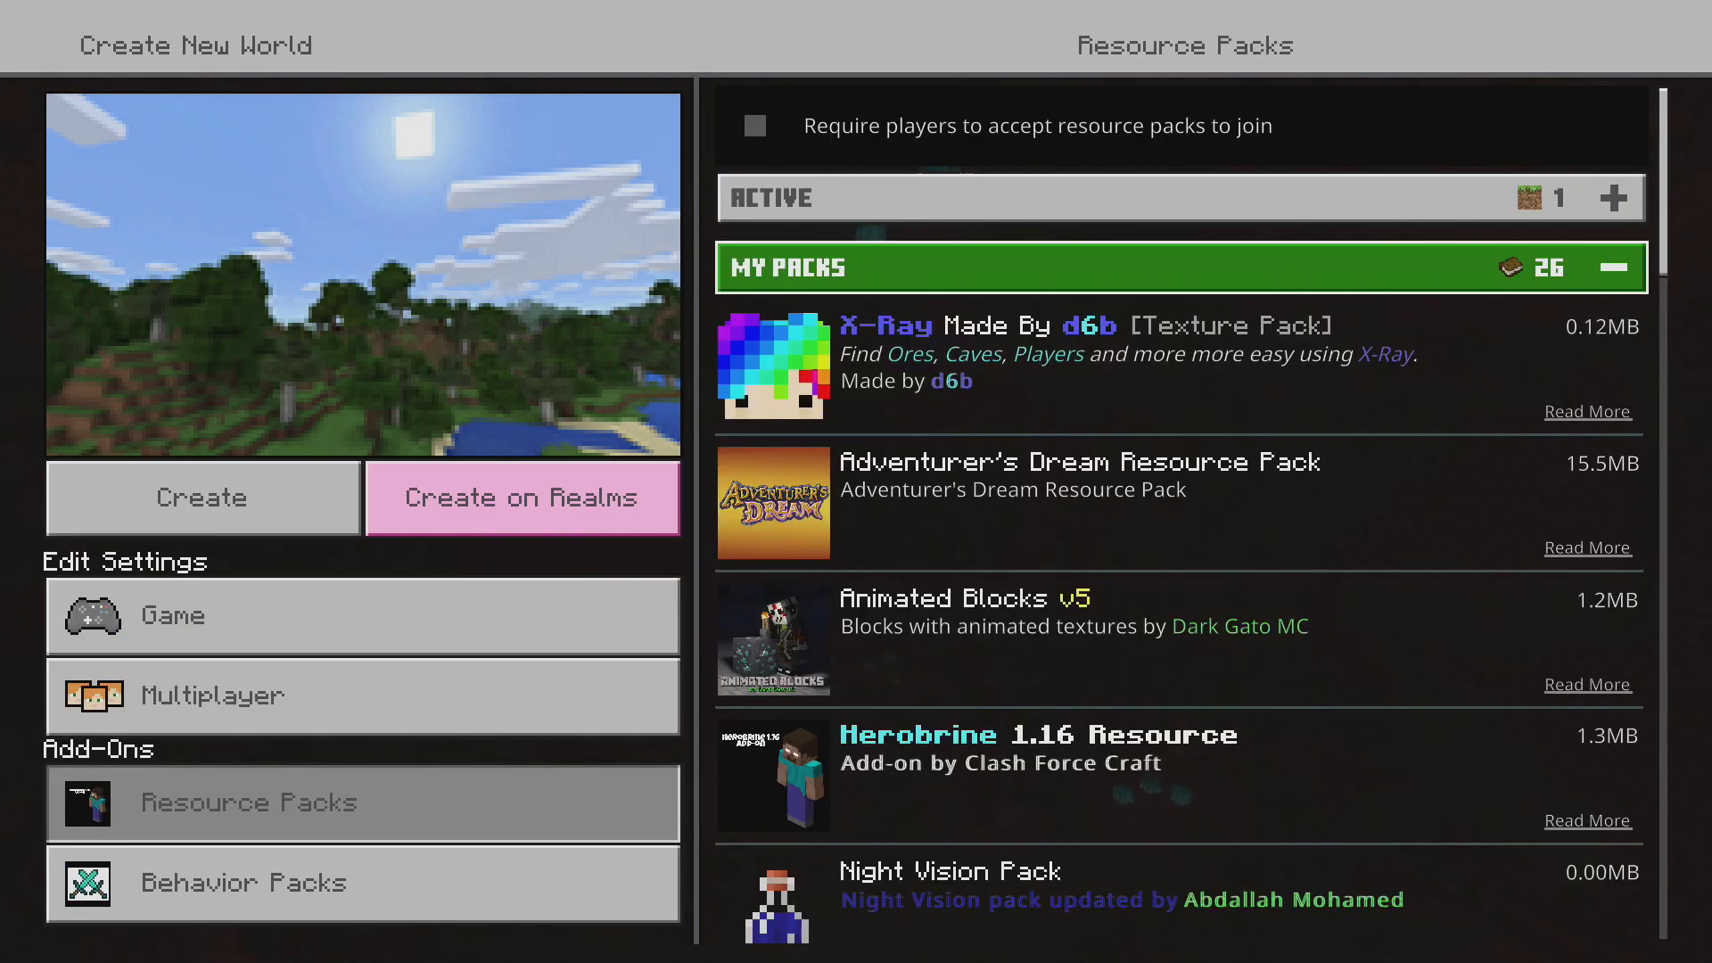
key(Down)
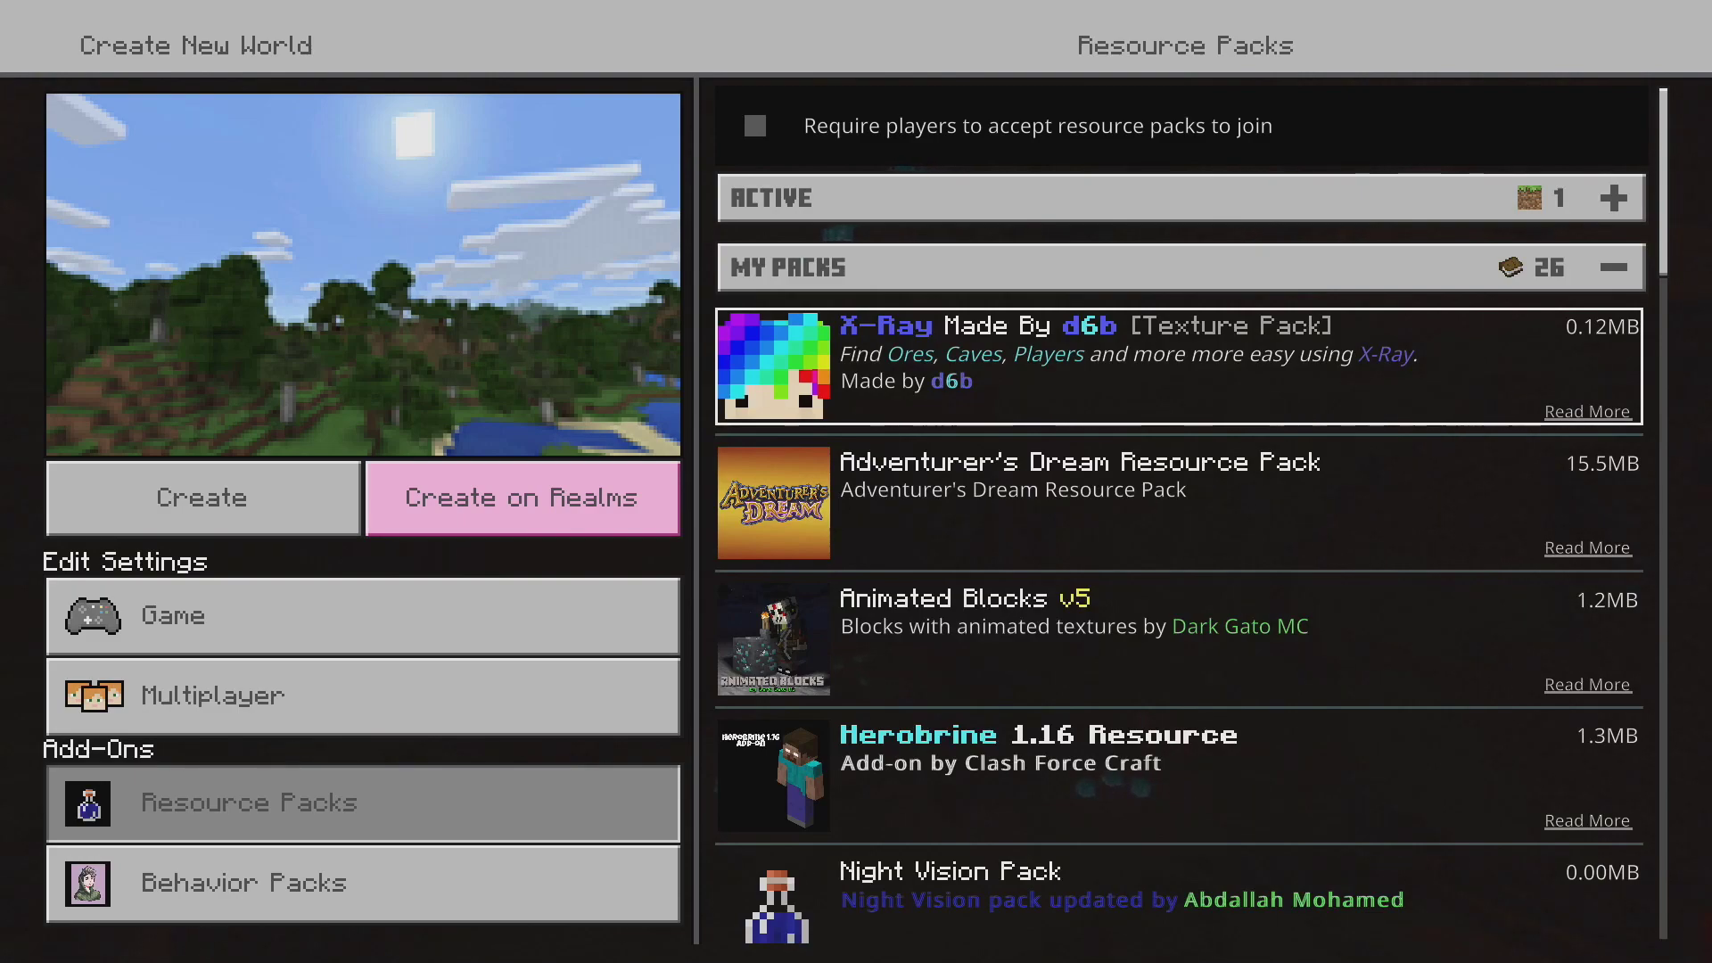
key(Return)
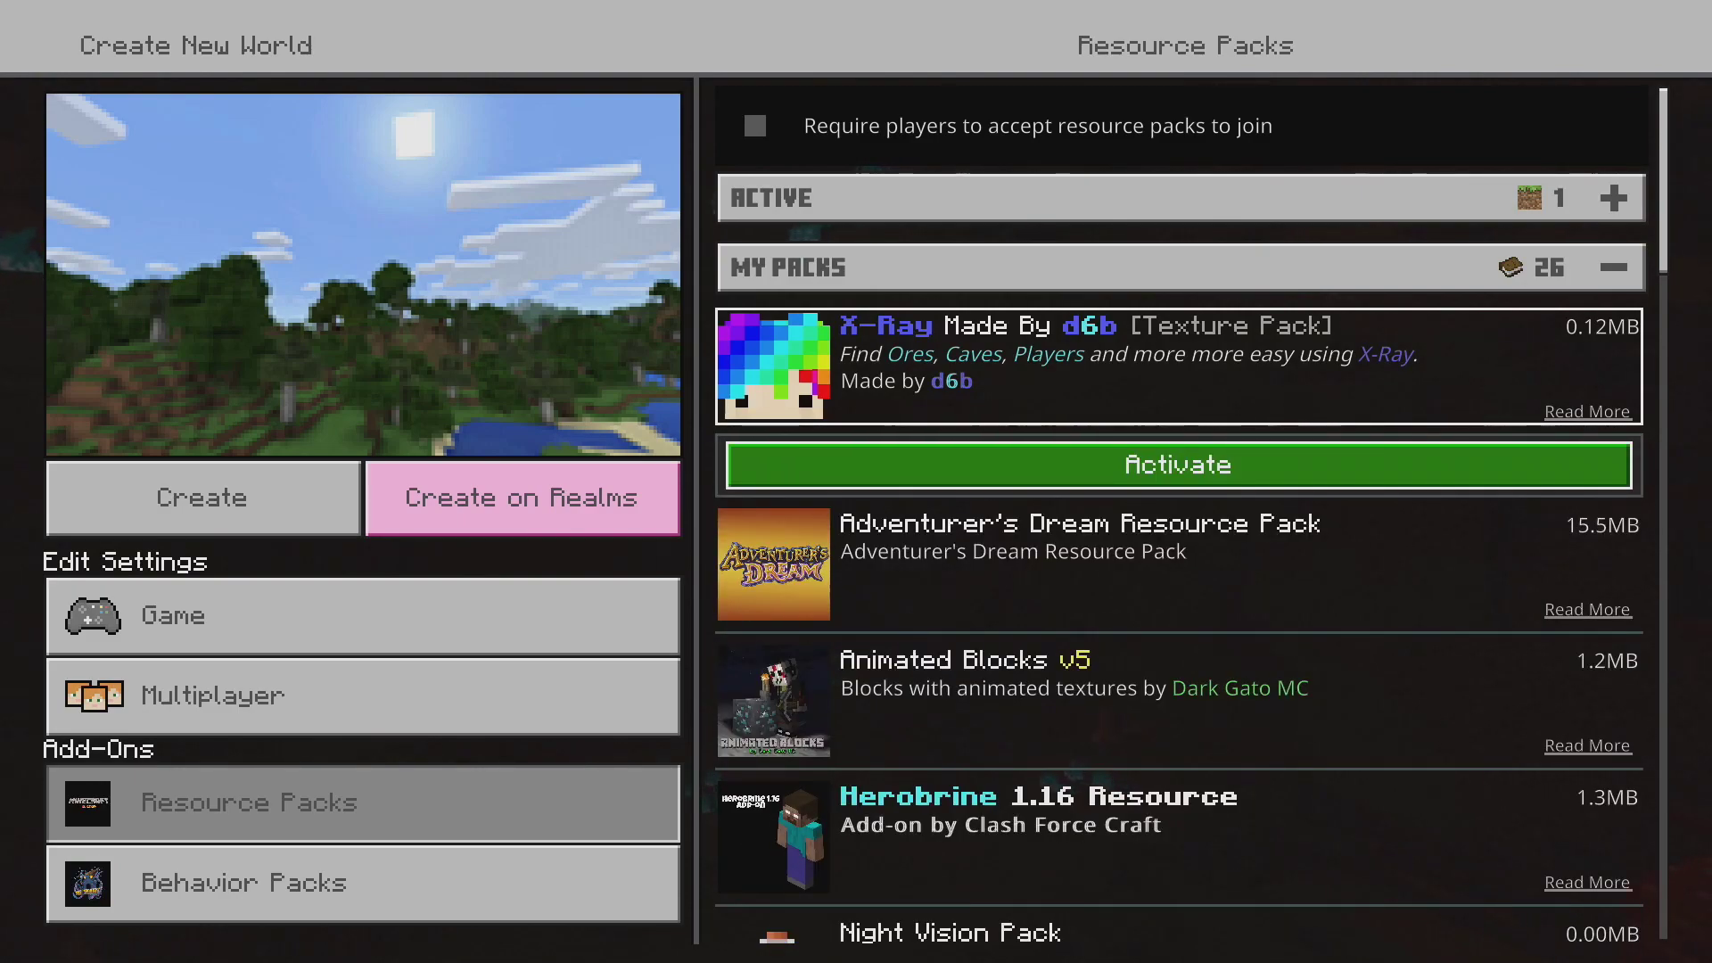
key(Return)
Step: Expand the Active section and open the X-Ray pack's settings via the gear icon
key(Up)
key(Up)
key(Up)
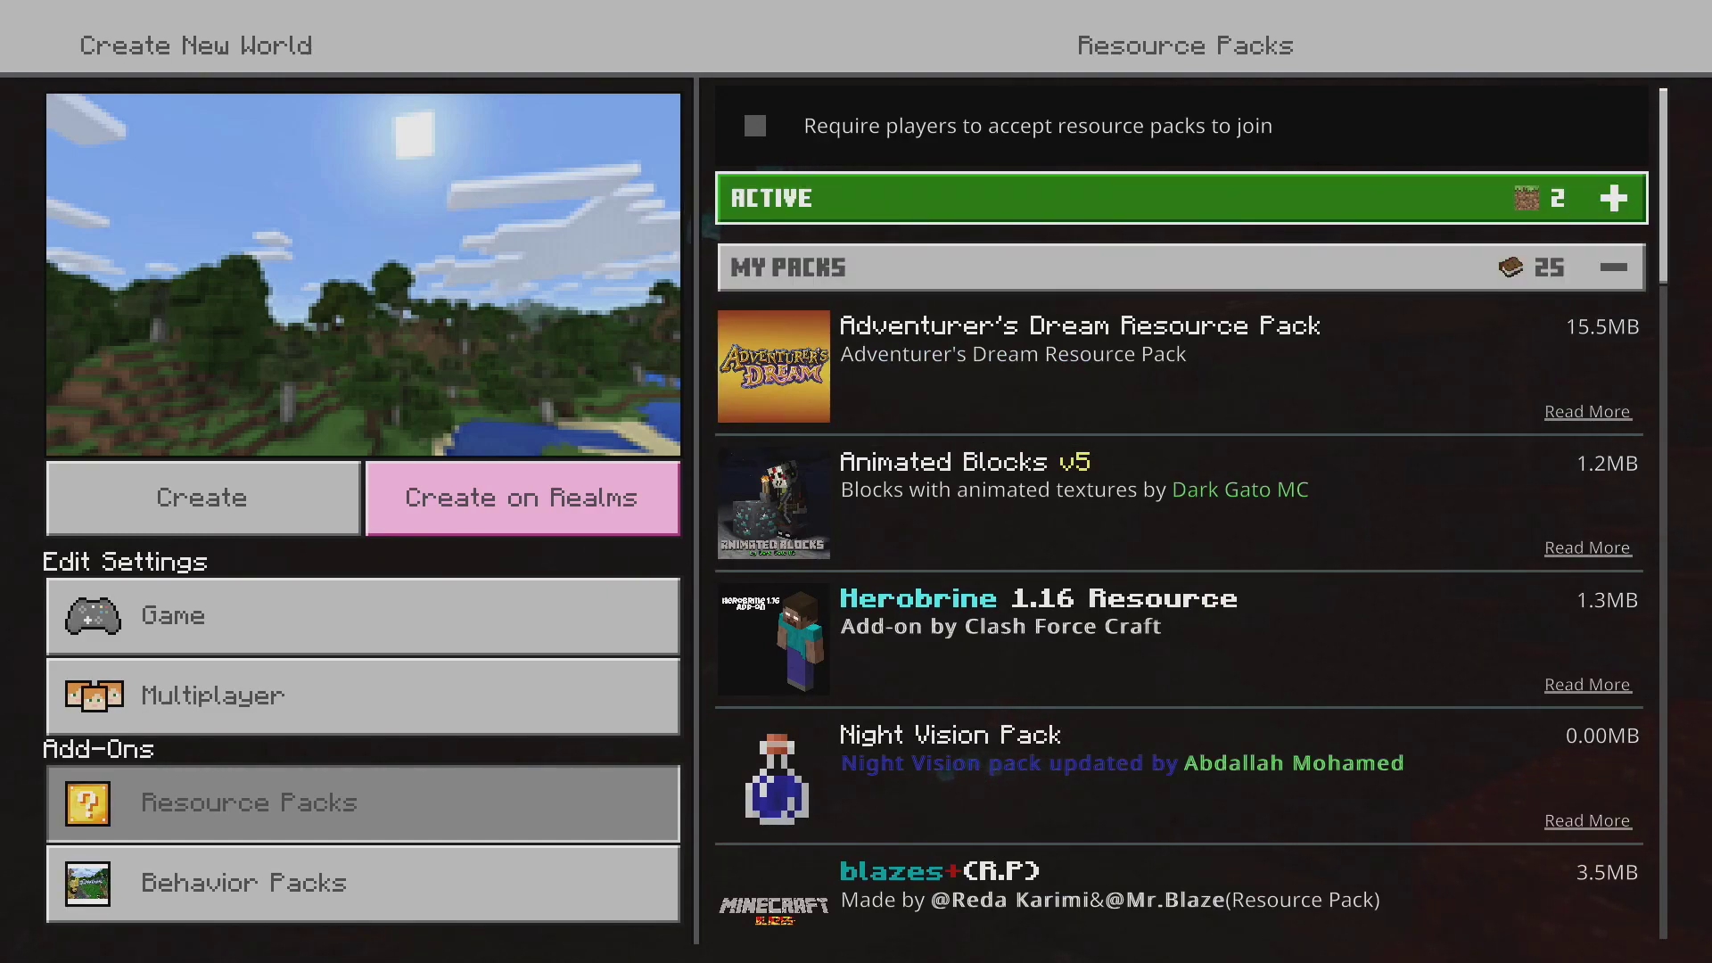
key(Down)
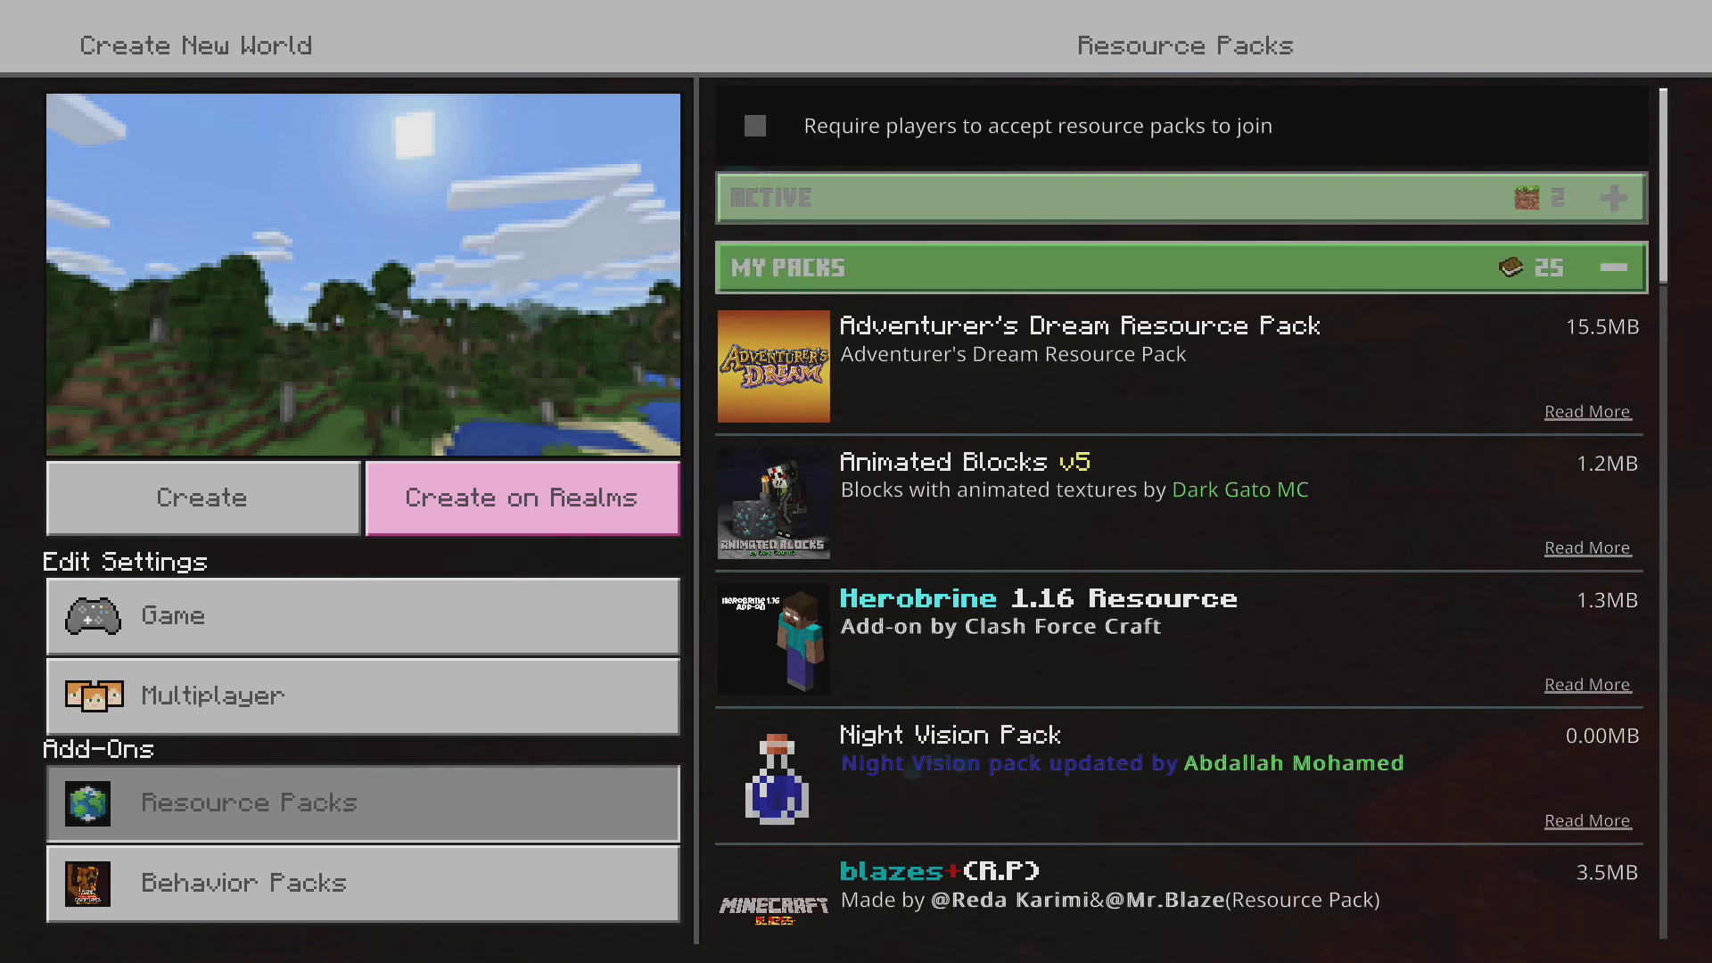
key(Up)
key(Return)
key(Down)
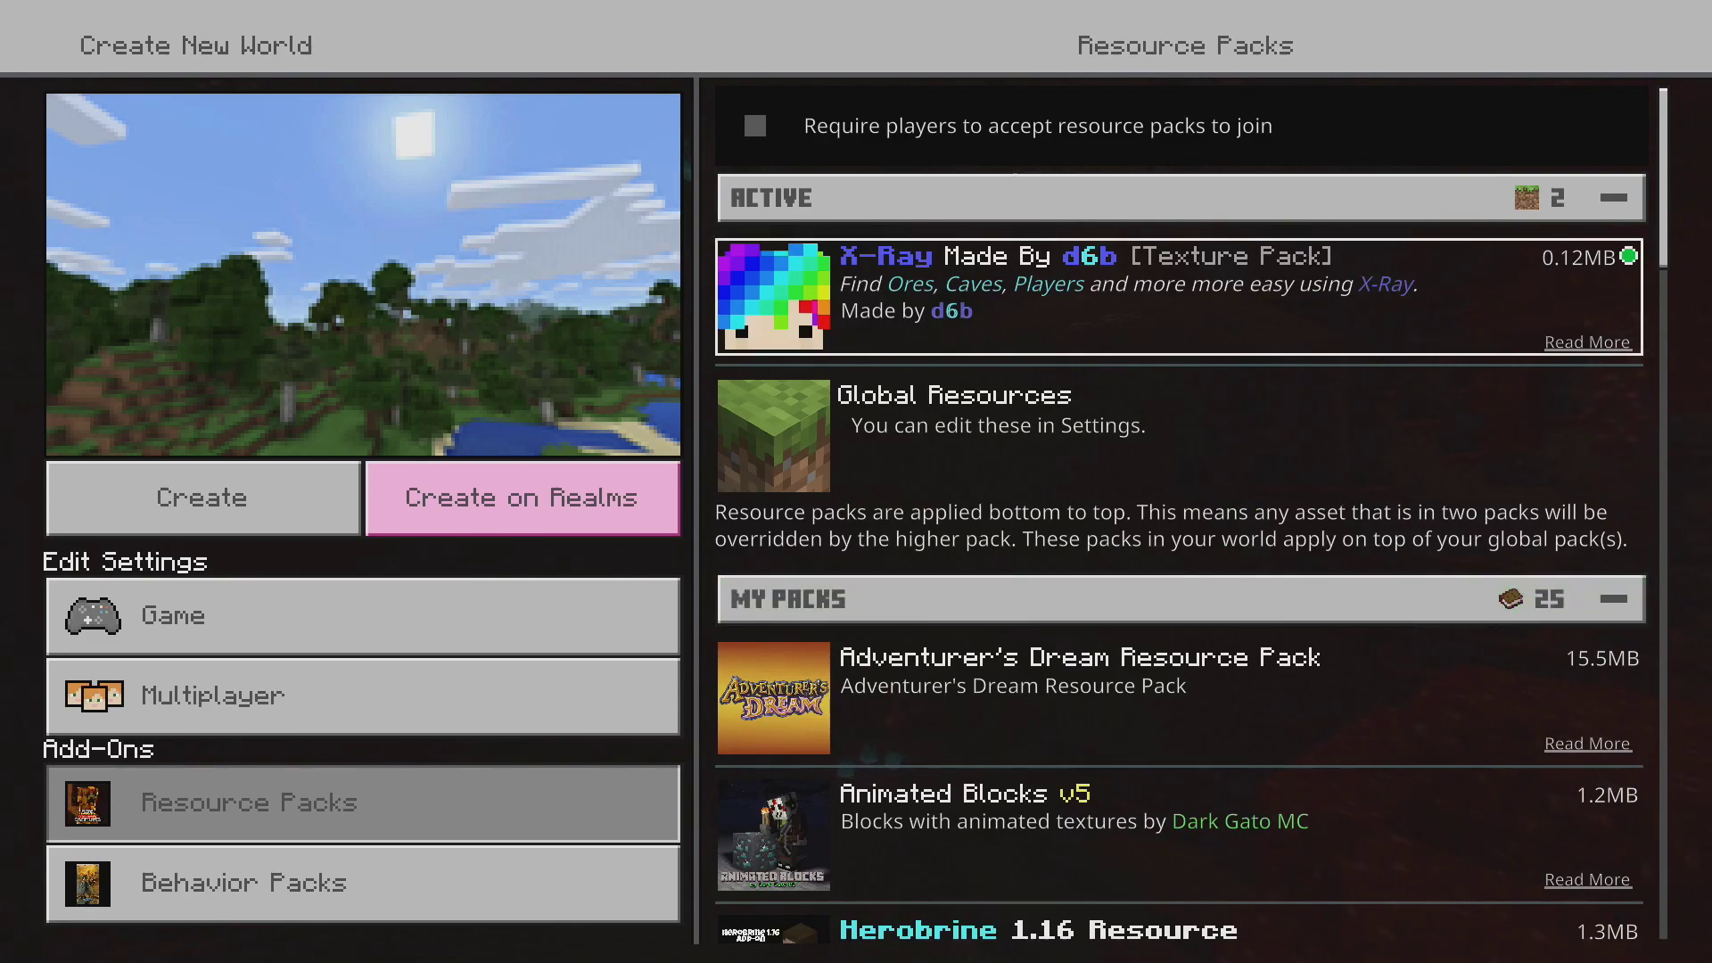
key(Return)
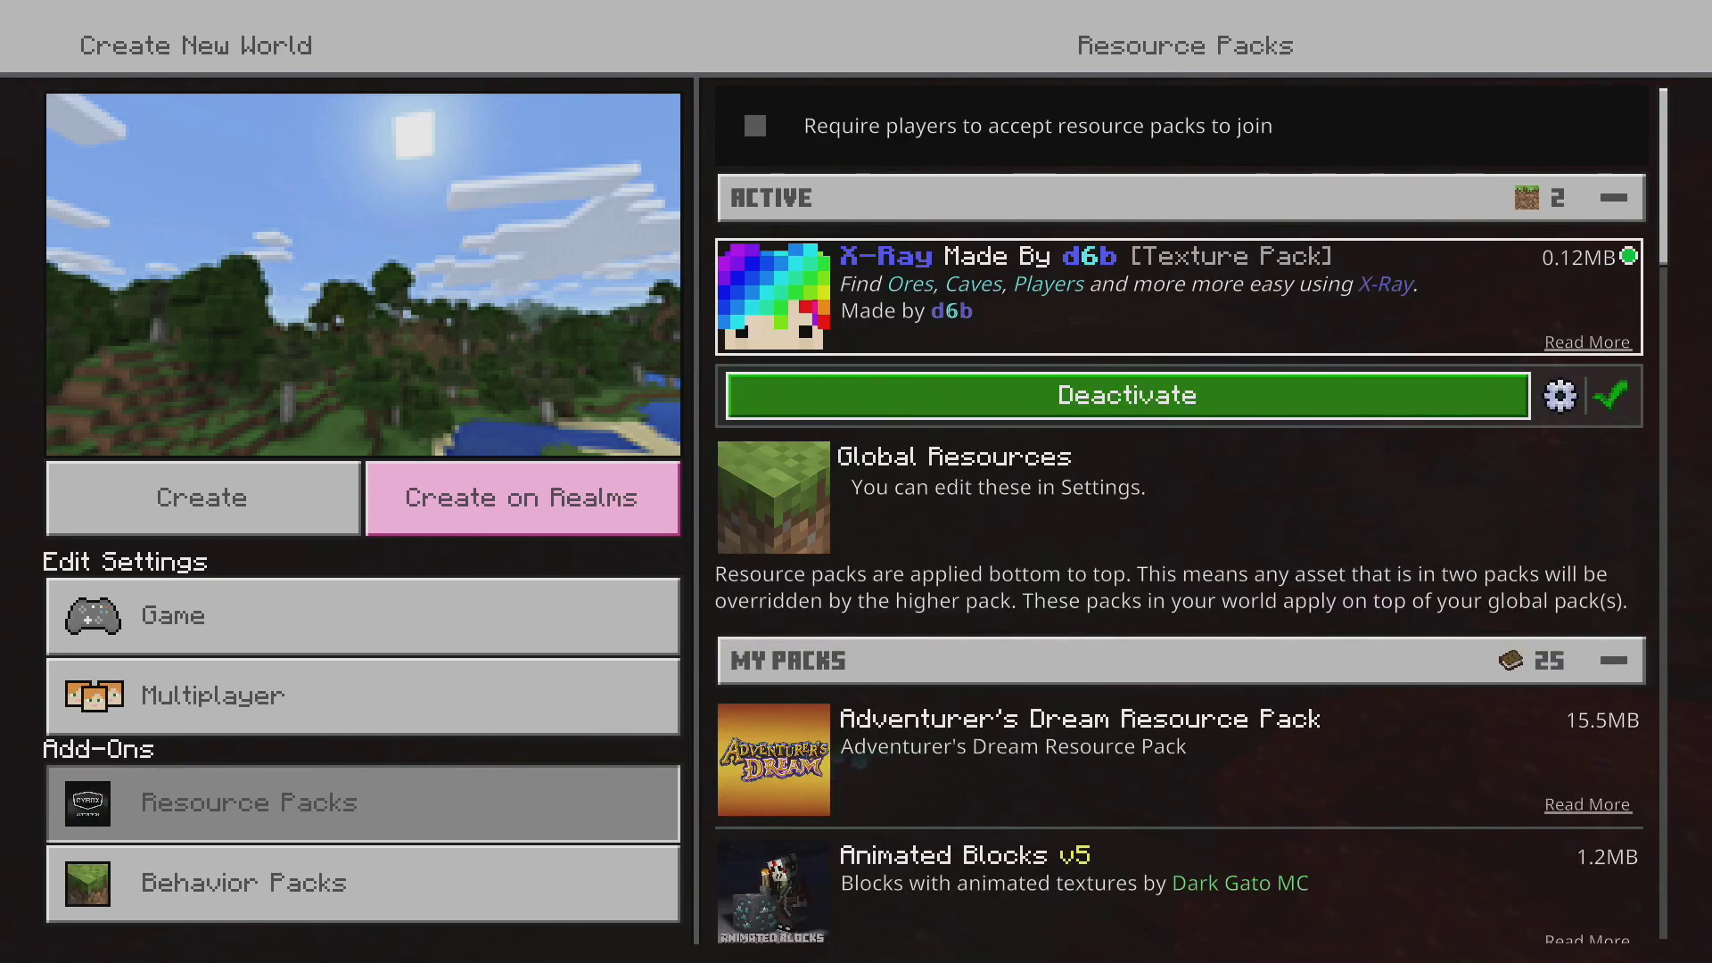
key(Right)
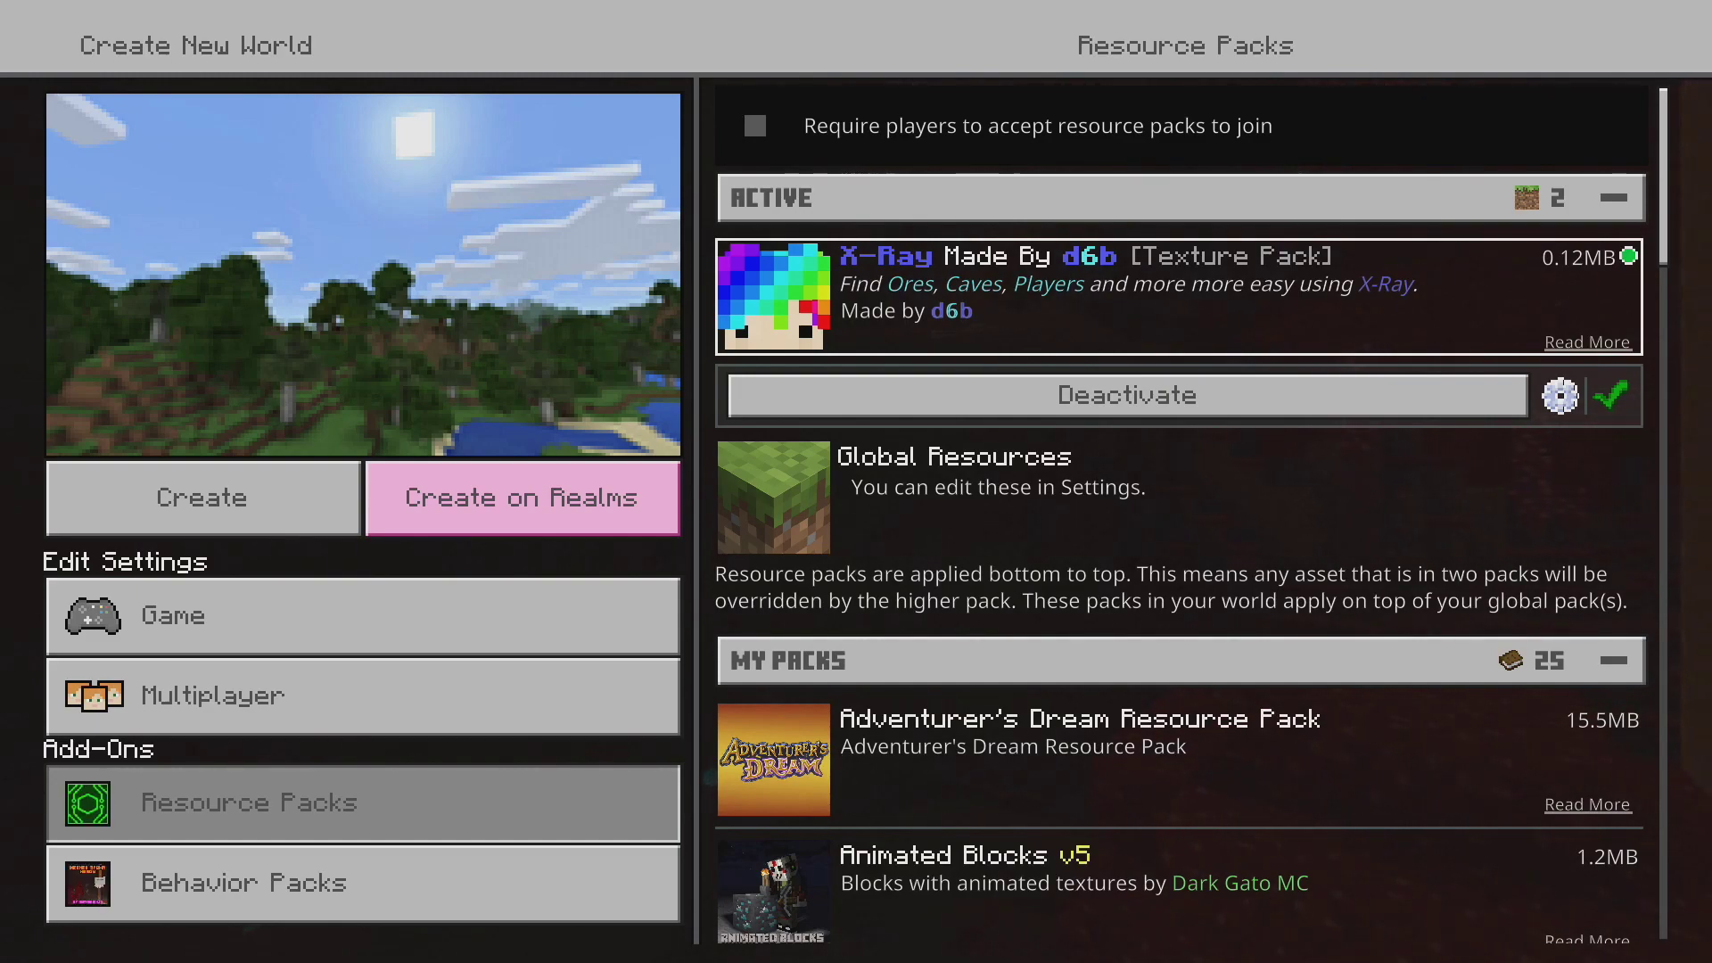
key(Return)
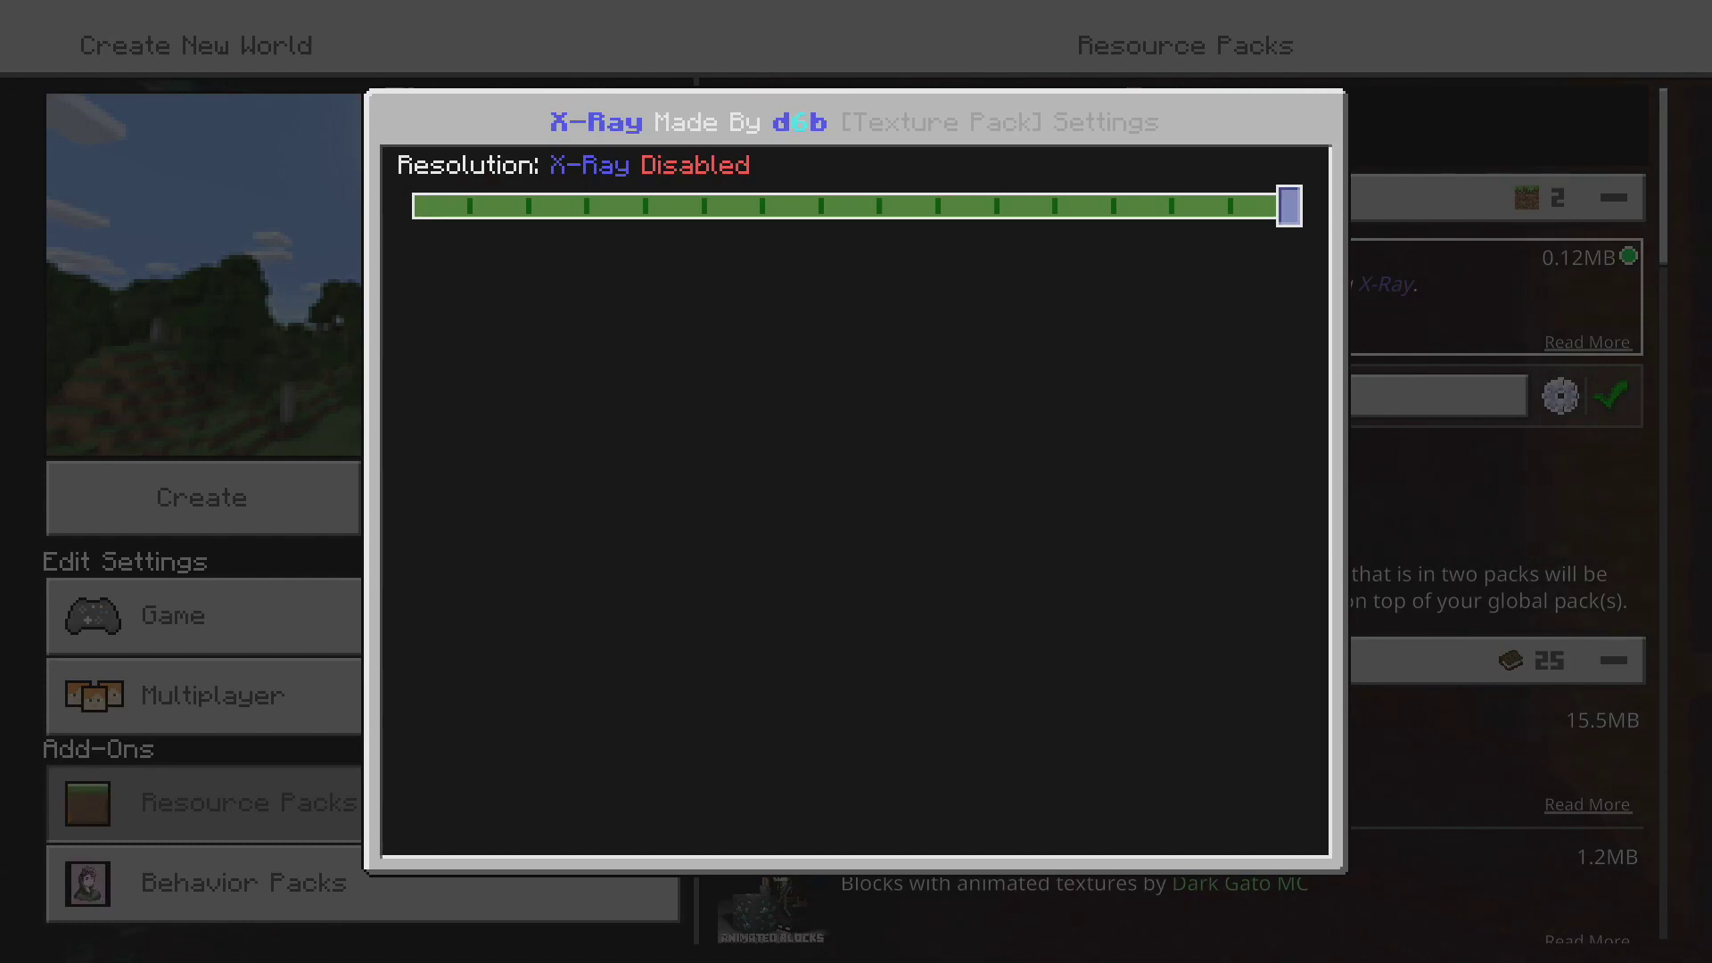
Step: Step the X-Ray Resolution setting through its options to X-Ray for Netherite, then close the dialog
key(Left)
key(Right)
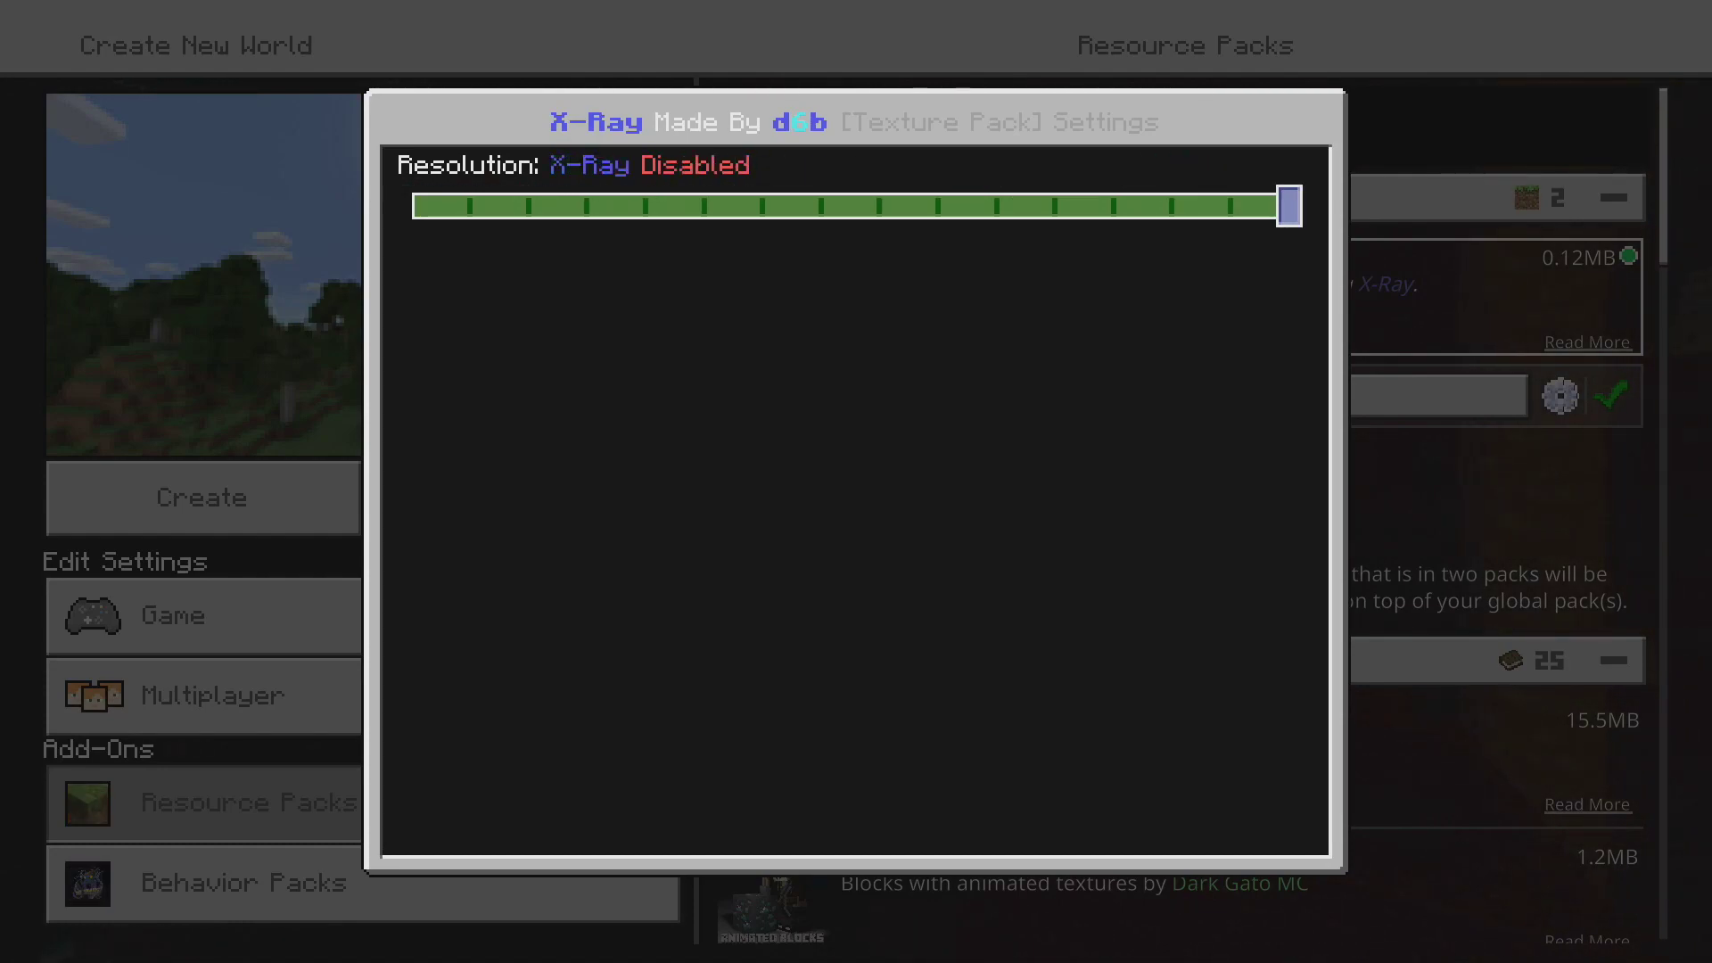
key(Left)
key(Left)
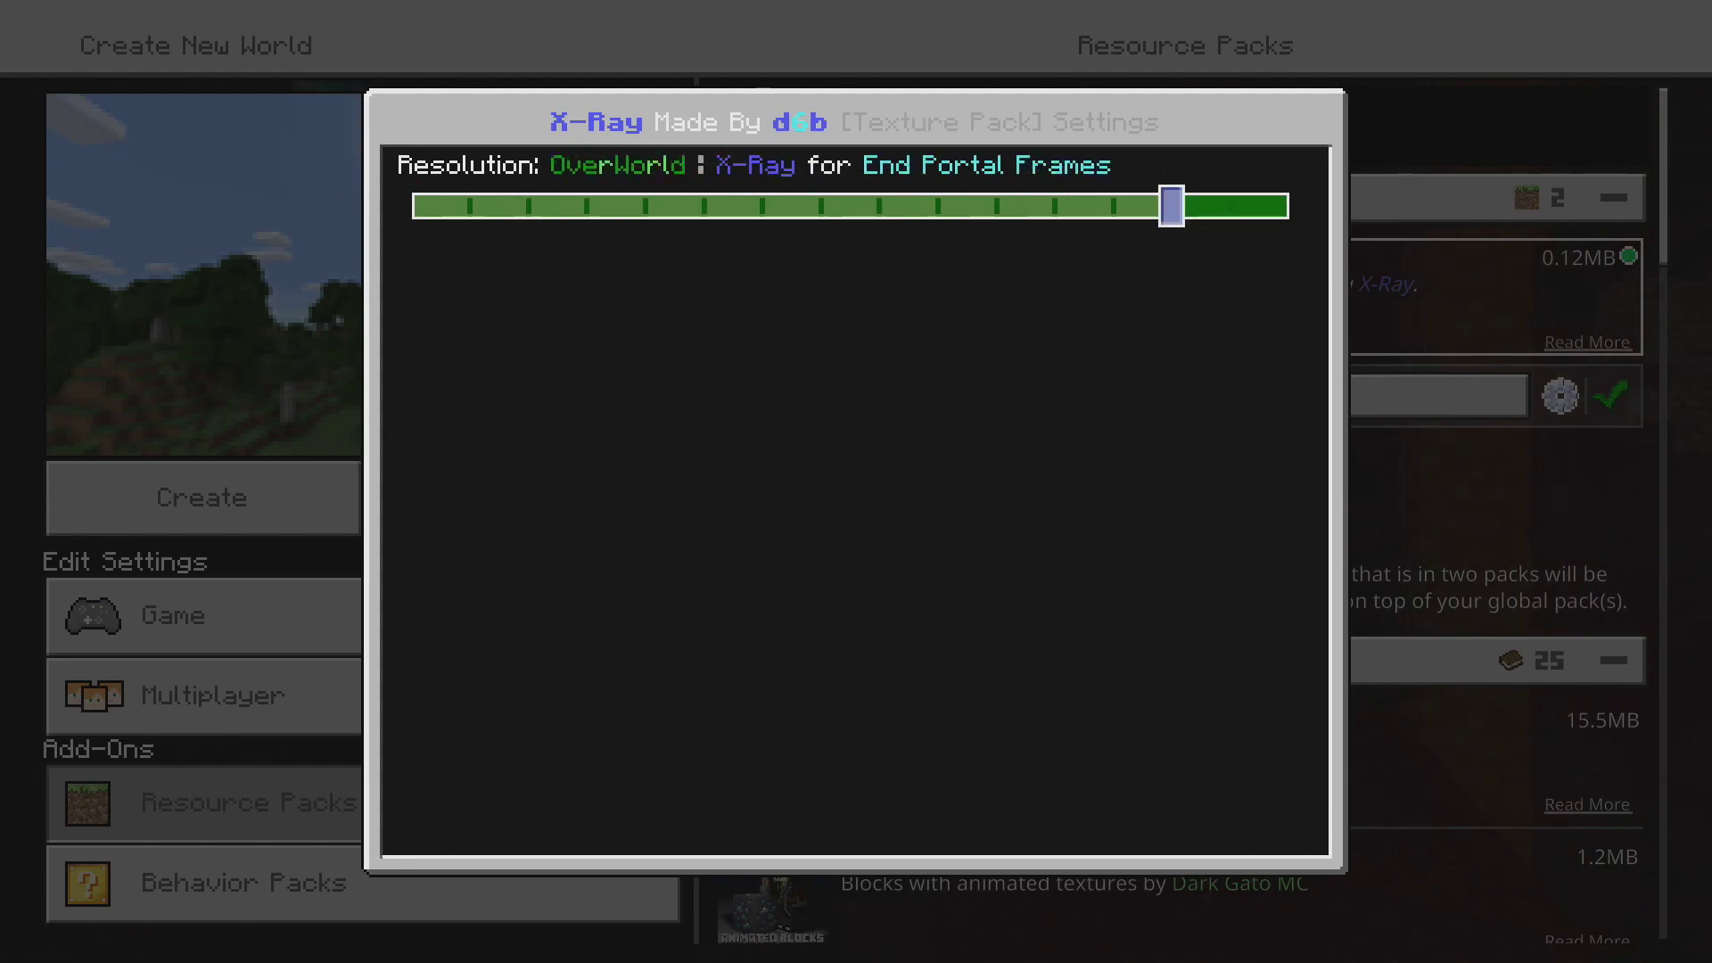
key(Right)
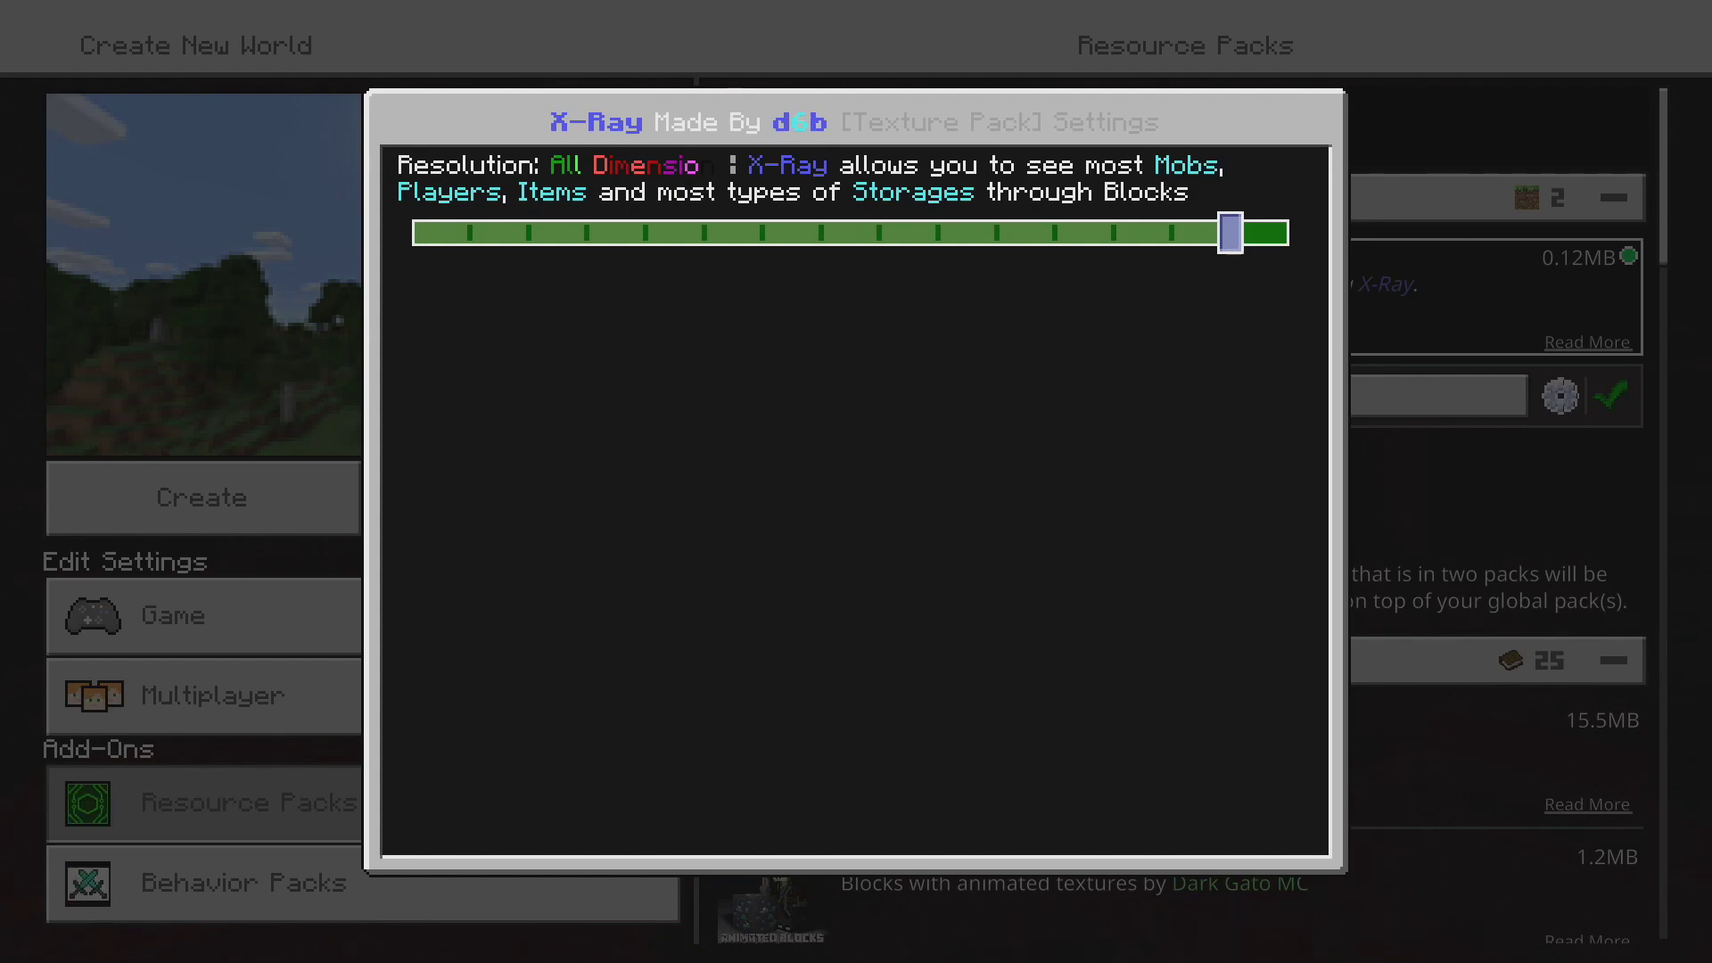
key(Left)
key(Left)
key(Left)
key(Left)
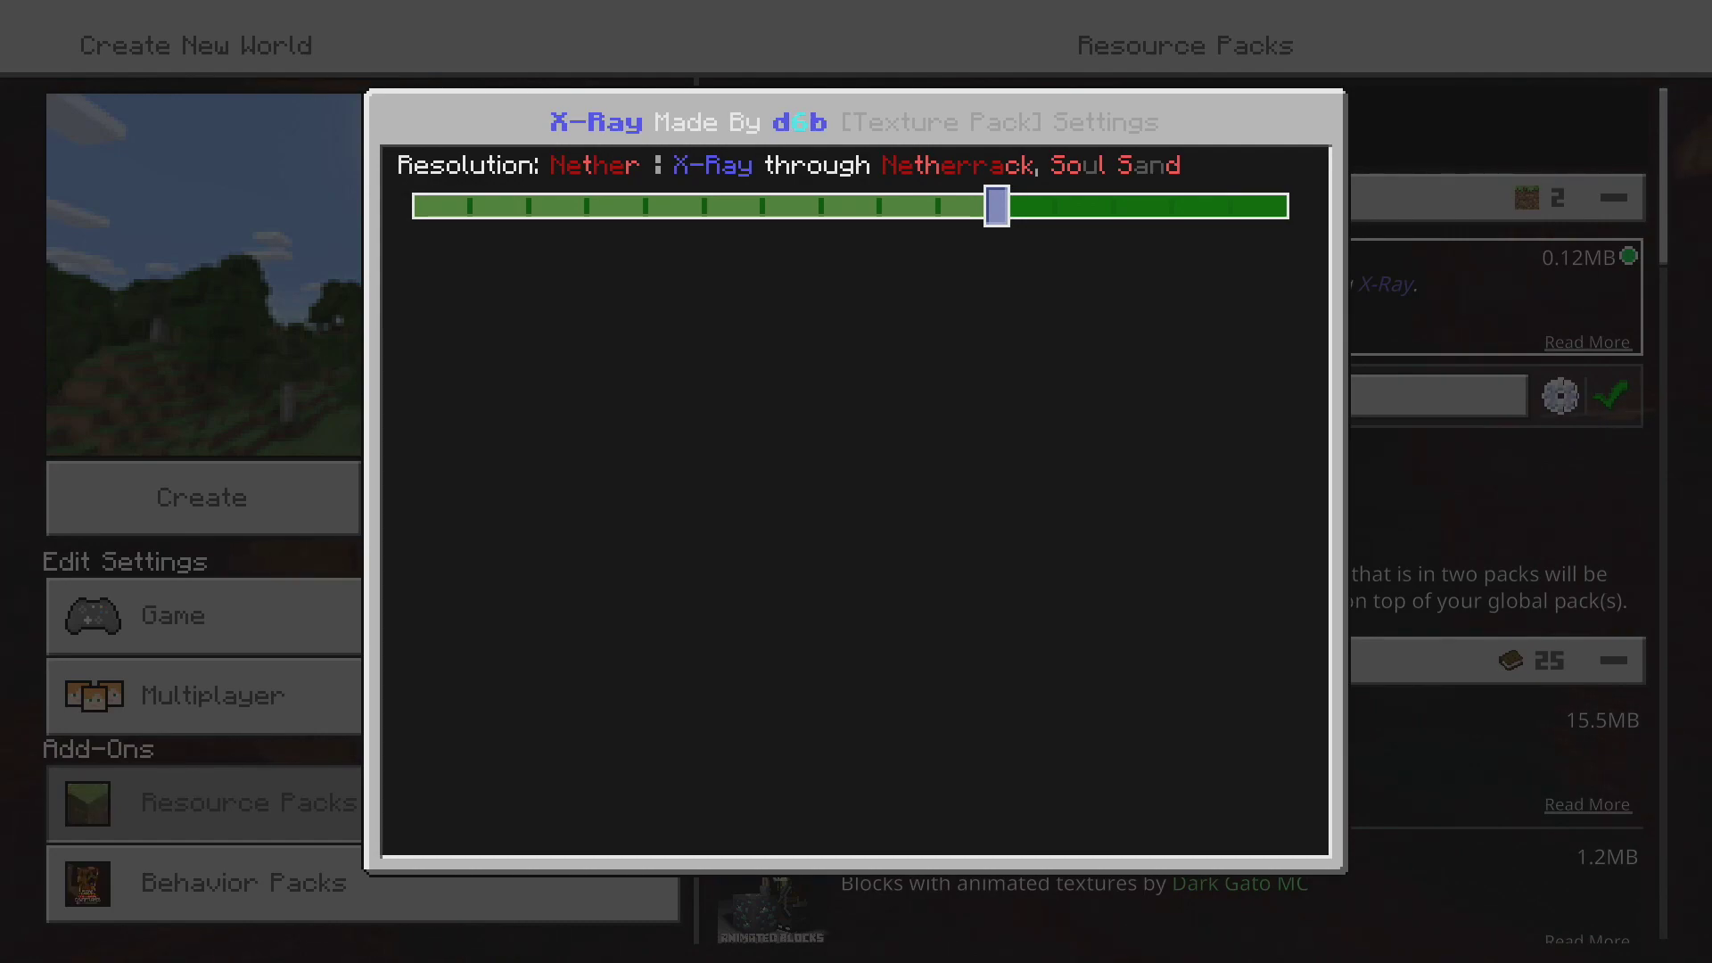
click(411, 206)
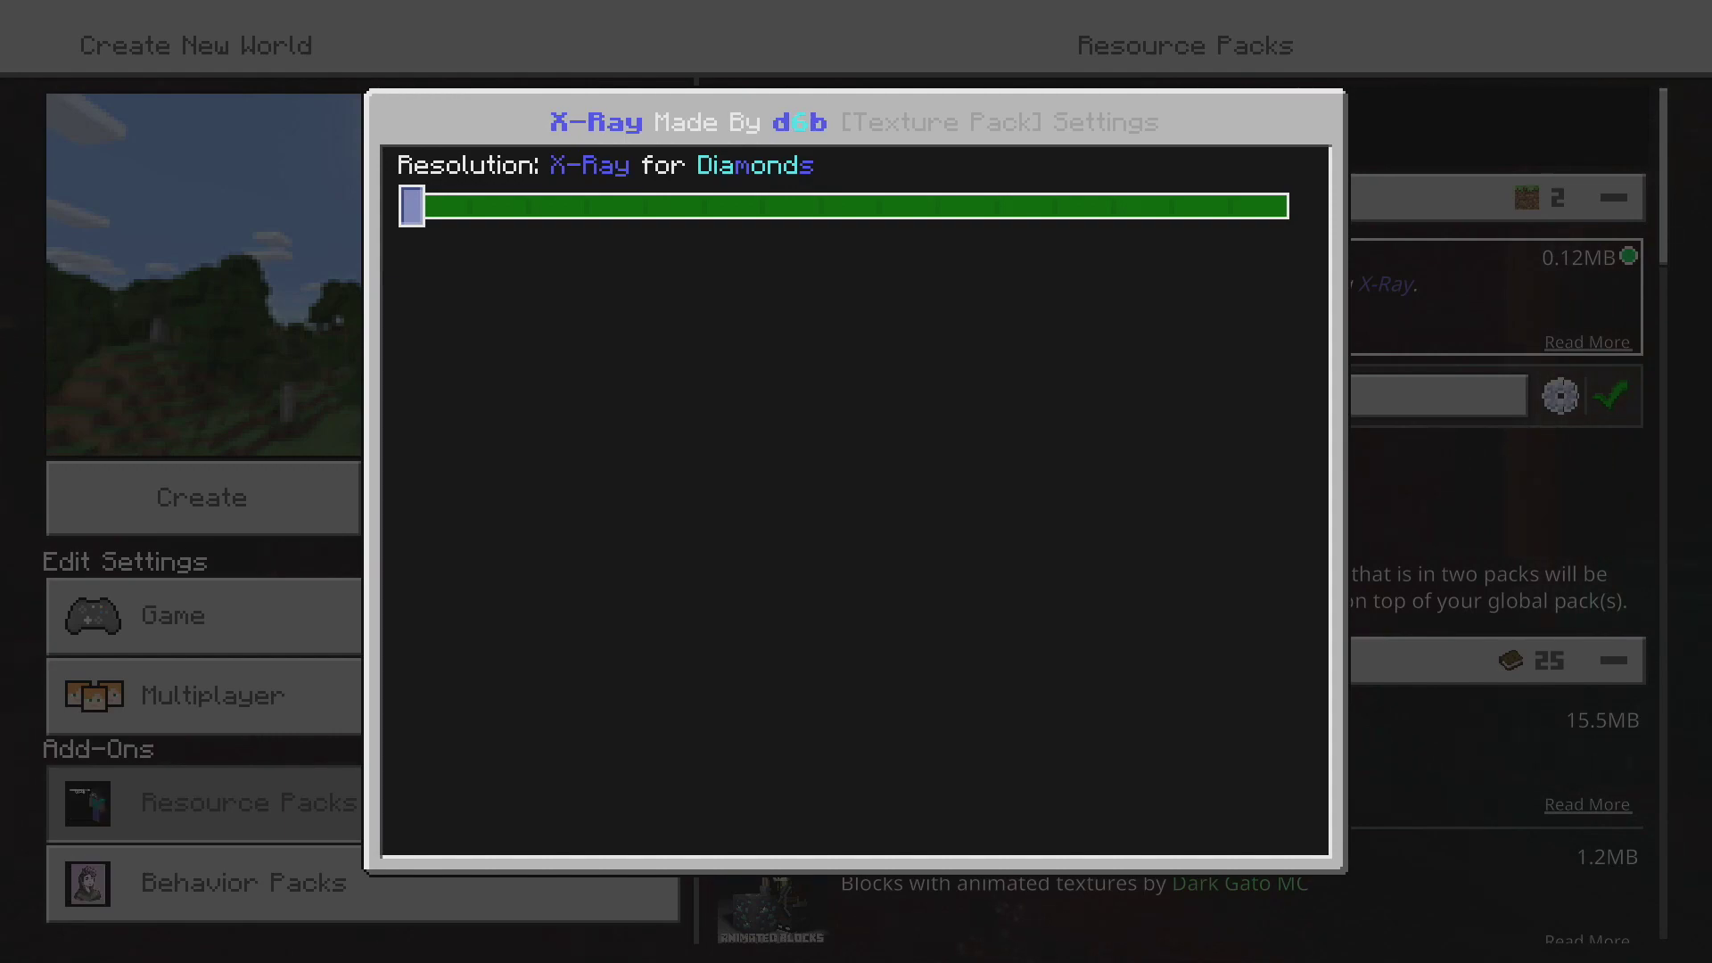
key(Right)
key(Right)
key(Right)
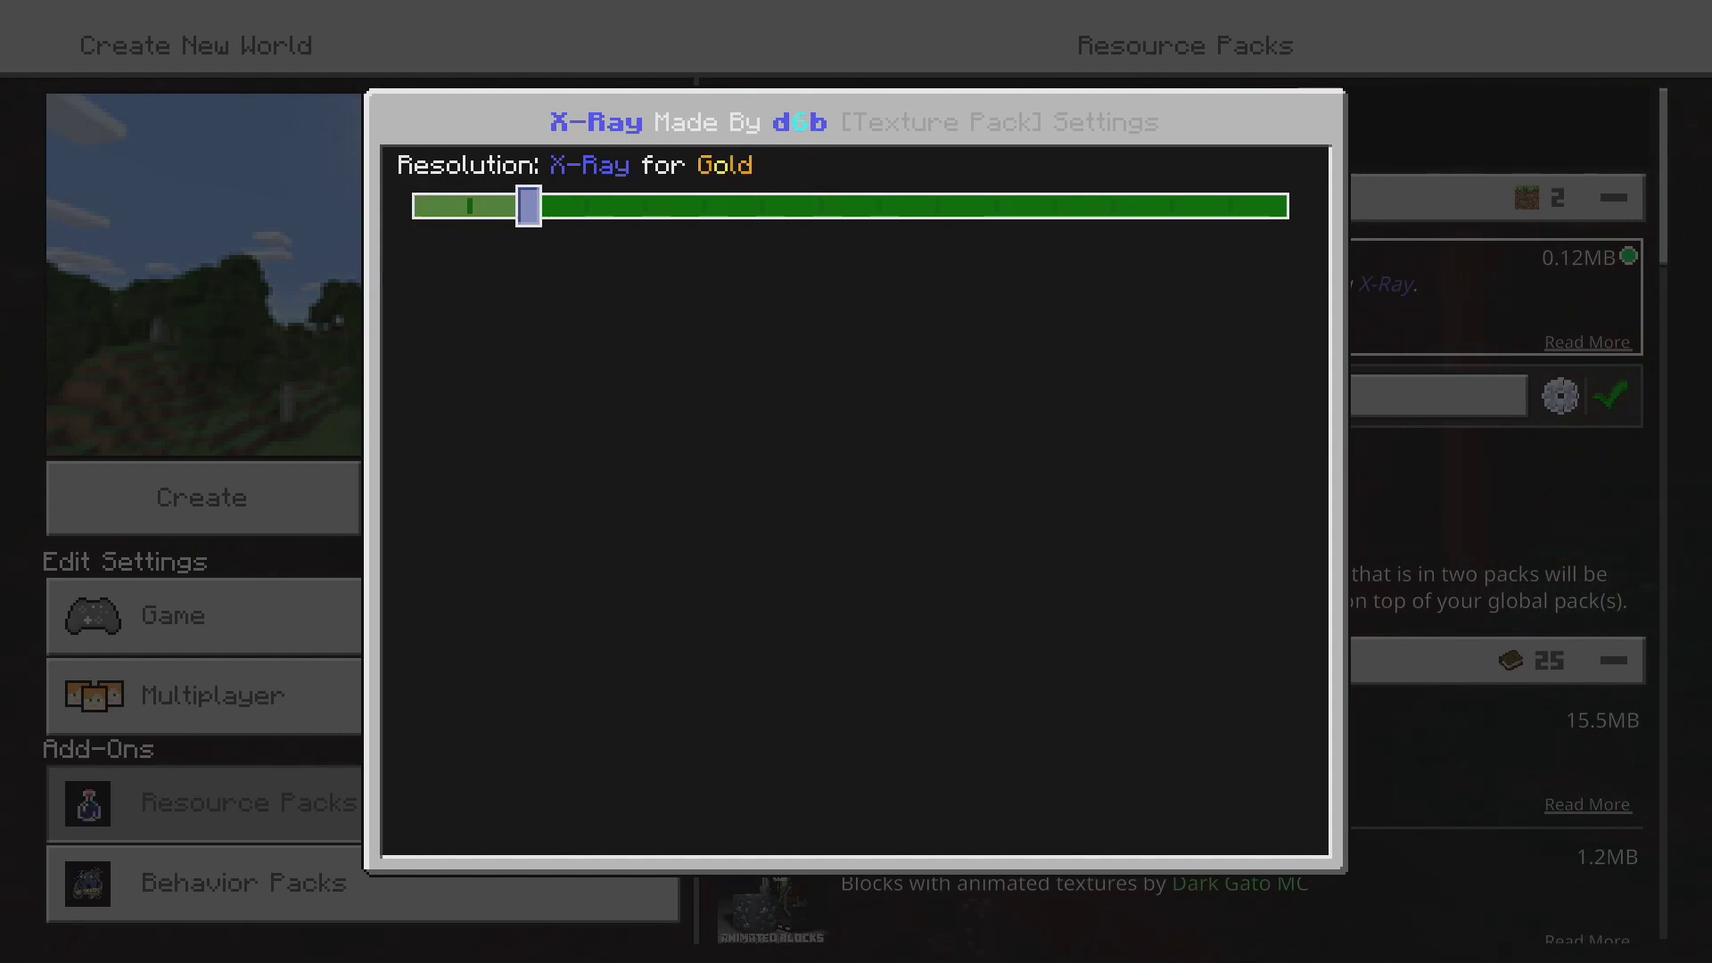
key(Right)
key(Right)
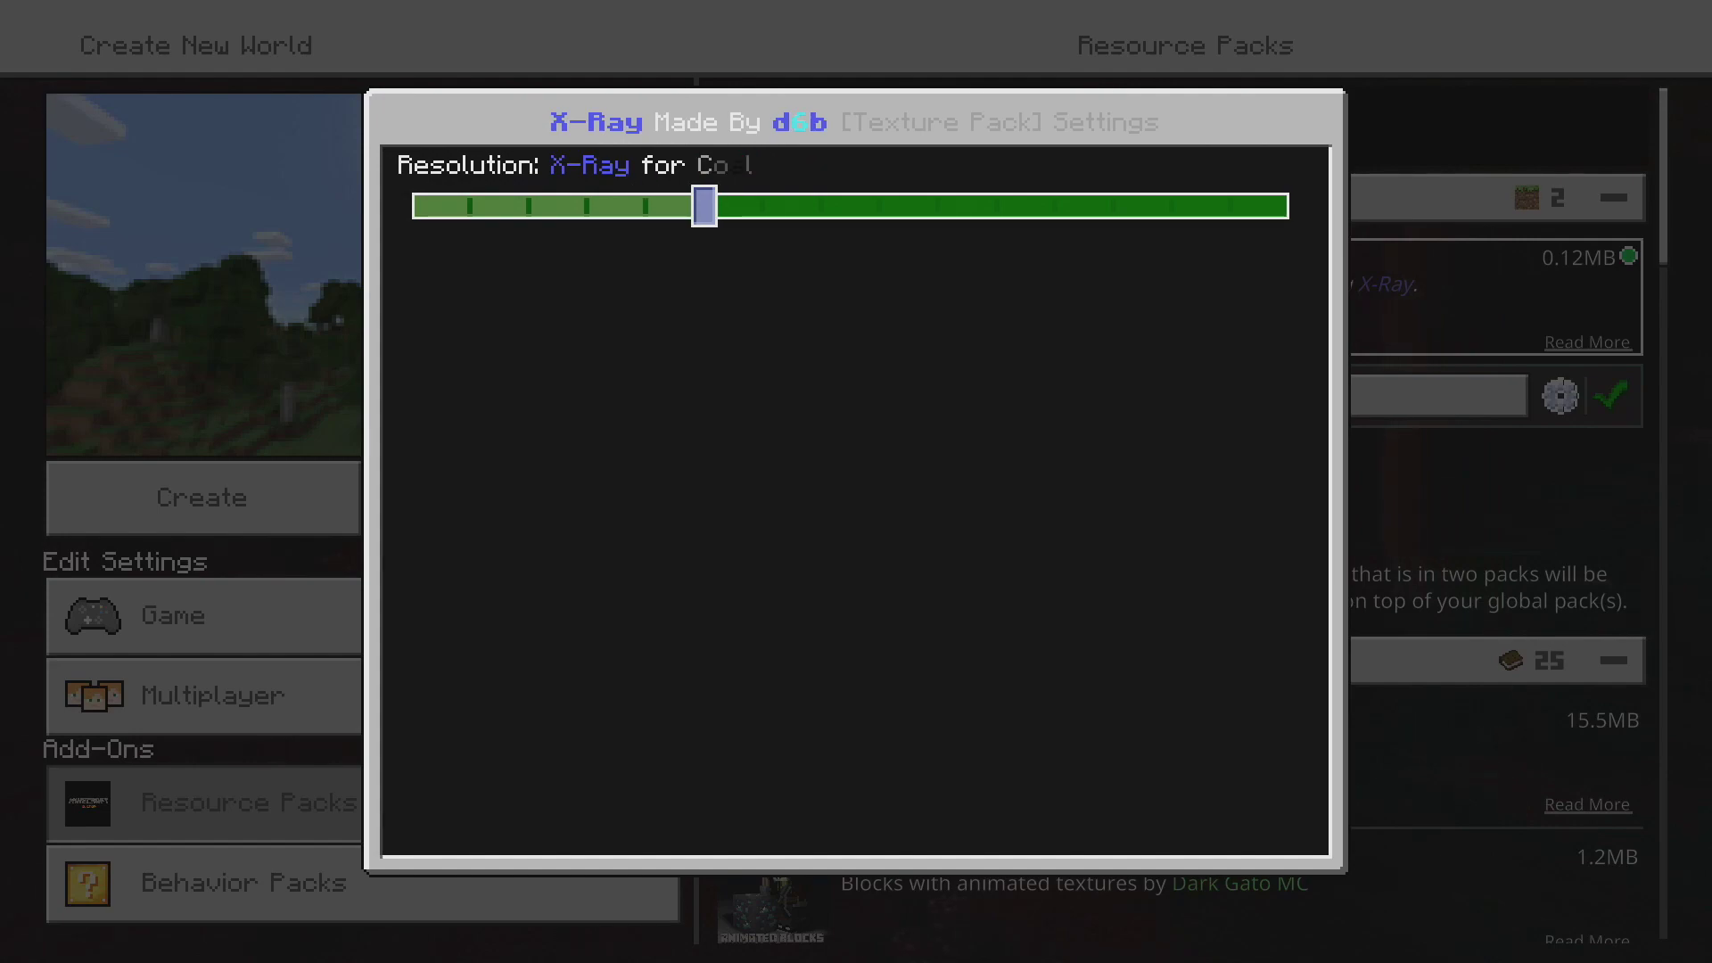
key(Right)
key(Right)
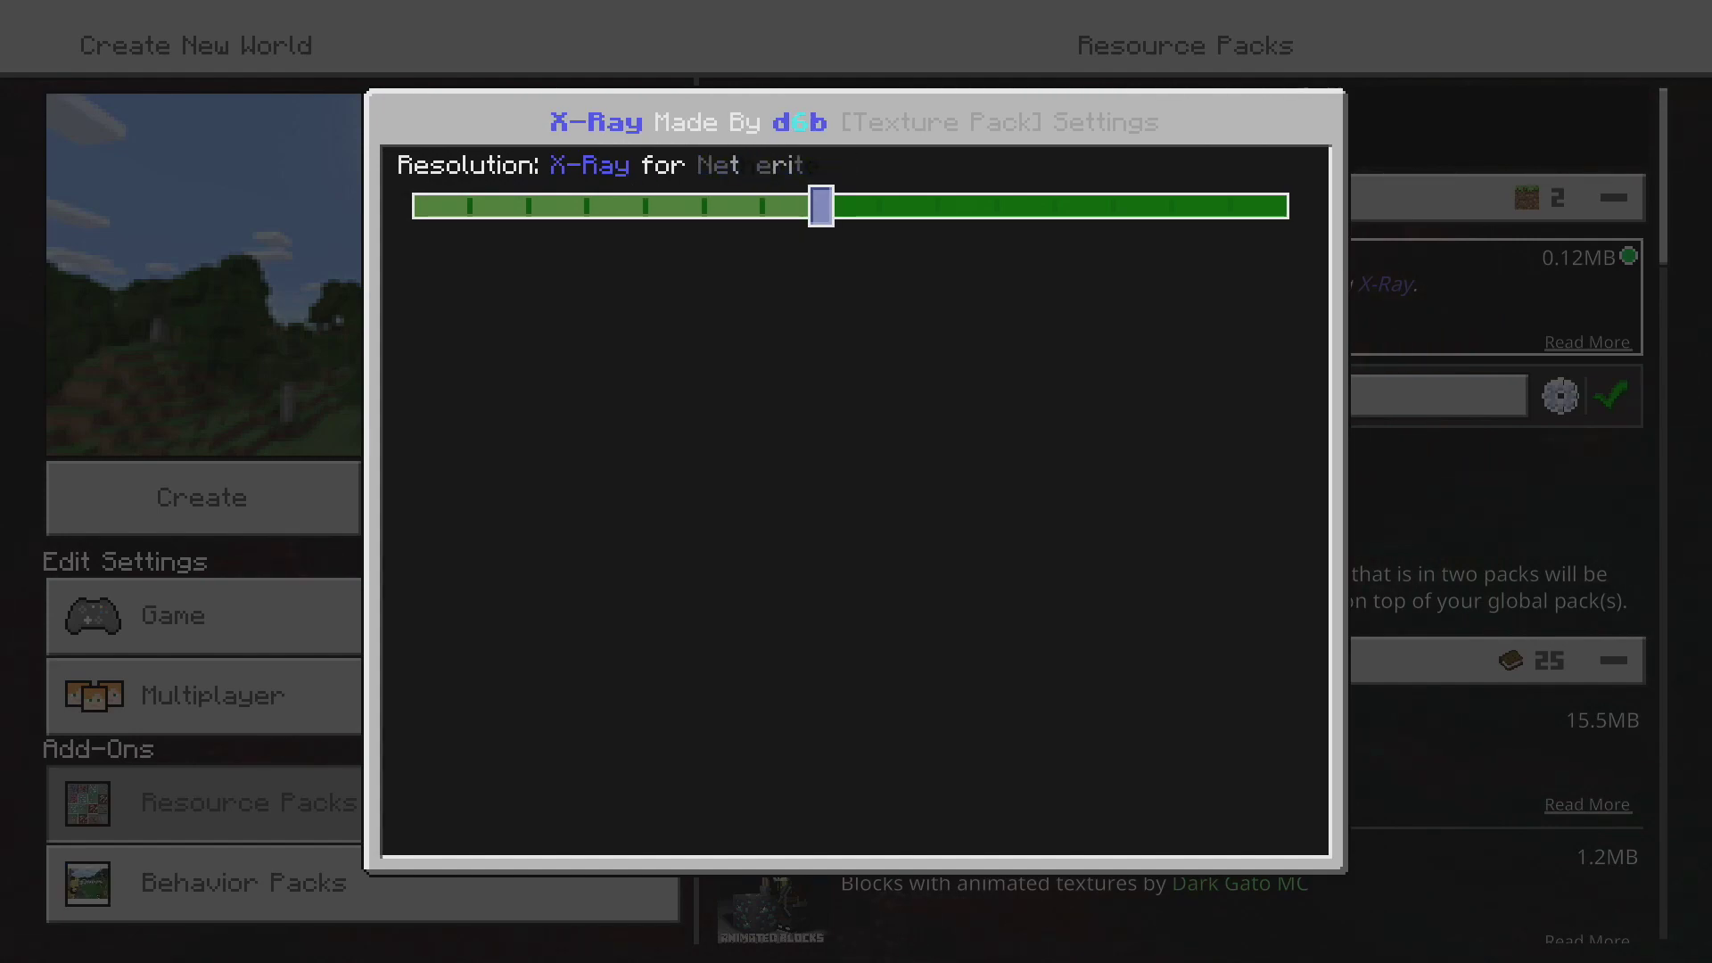
key(Escape)
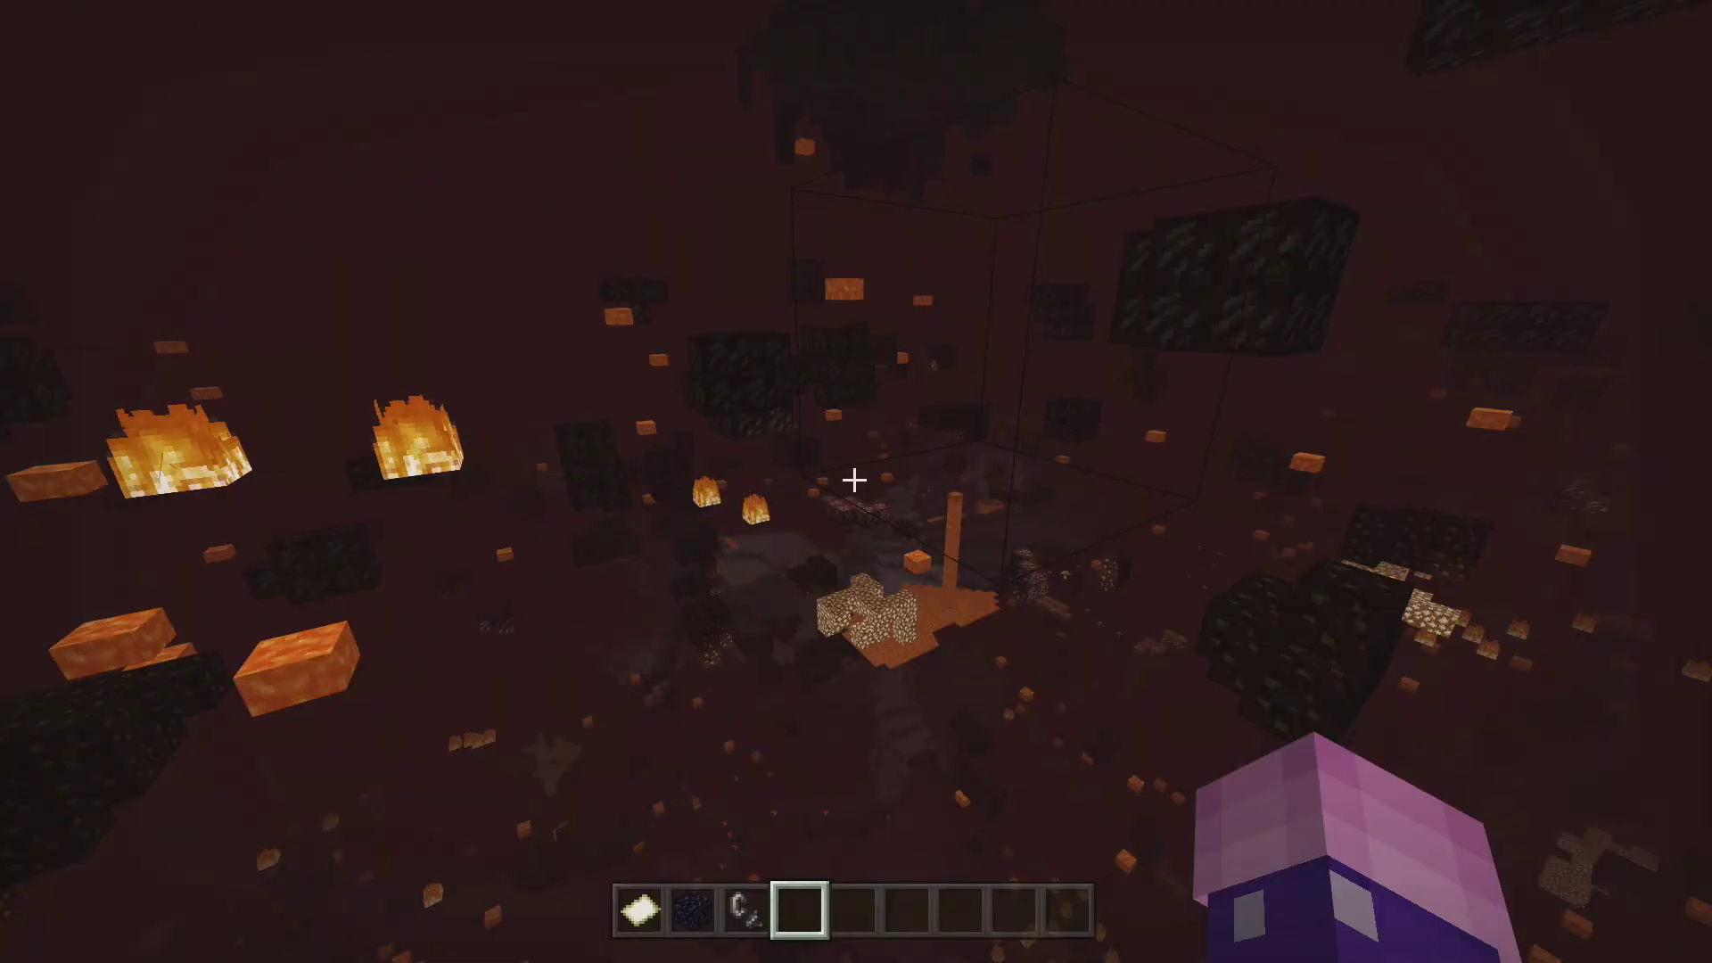
Step: Look around the X-Ray Nether world, dismiss the Xbox guide, and pause the game
mouse_move(854, 480)
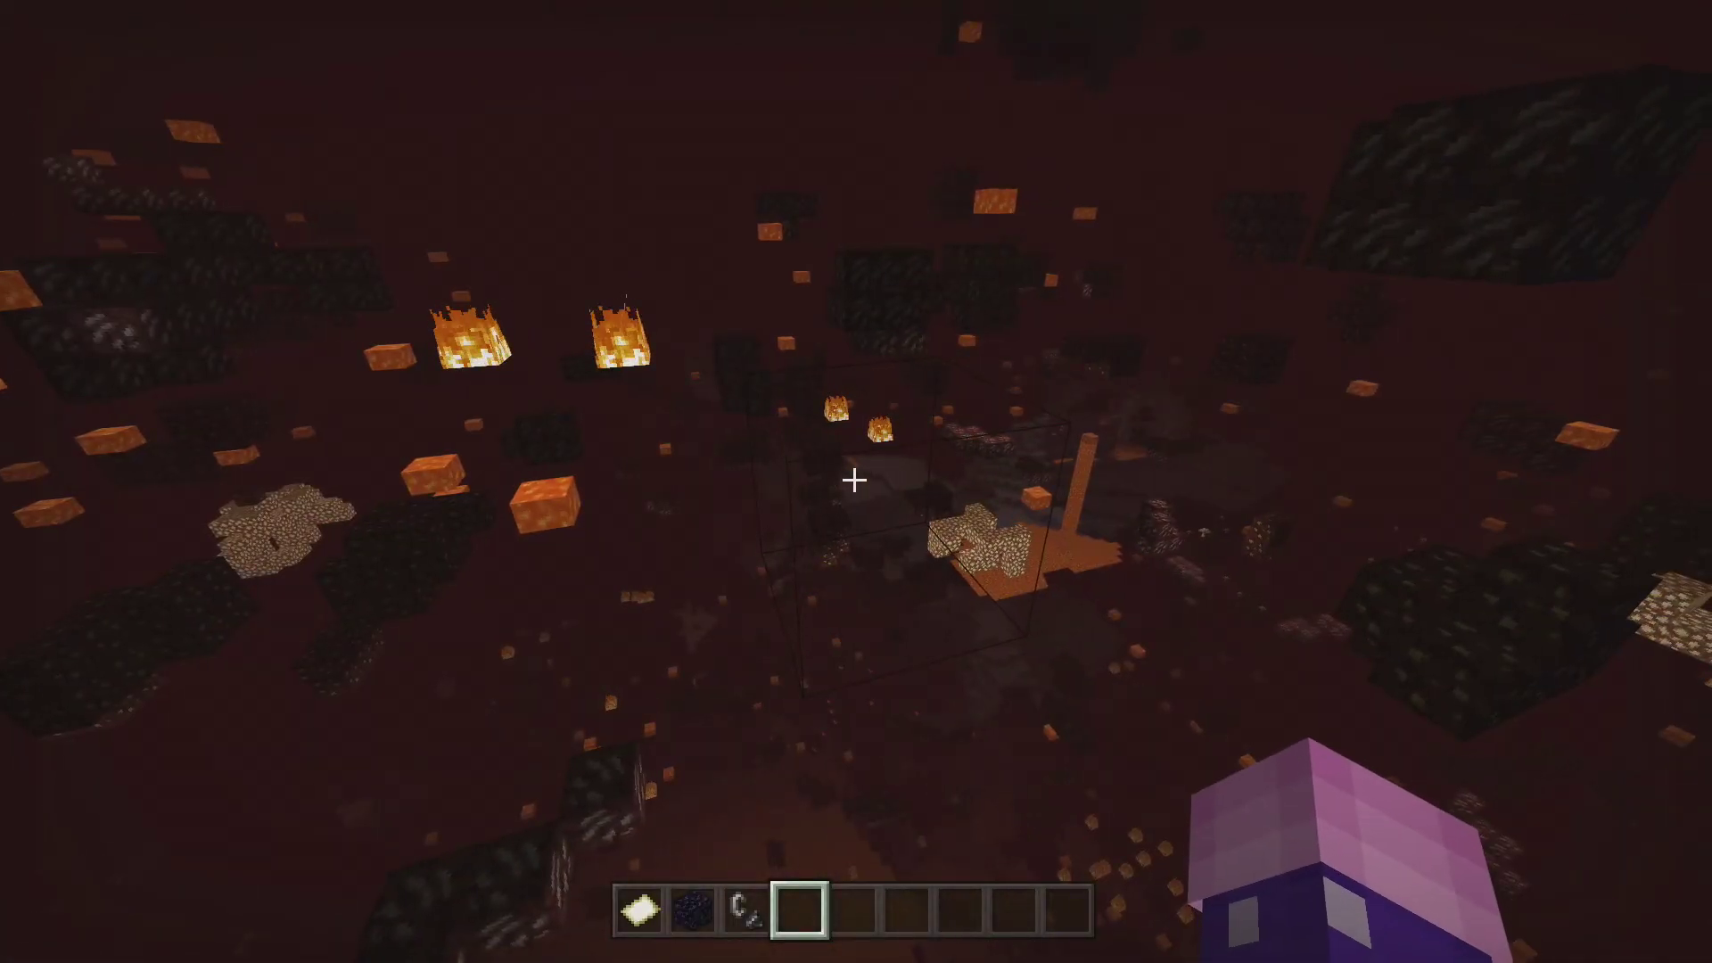
key(super)
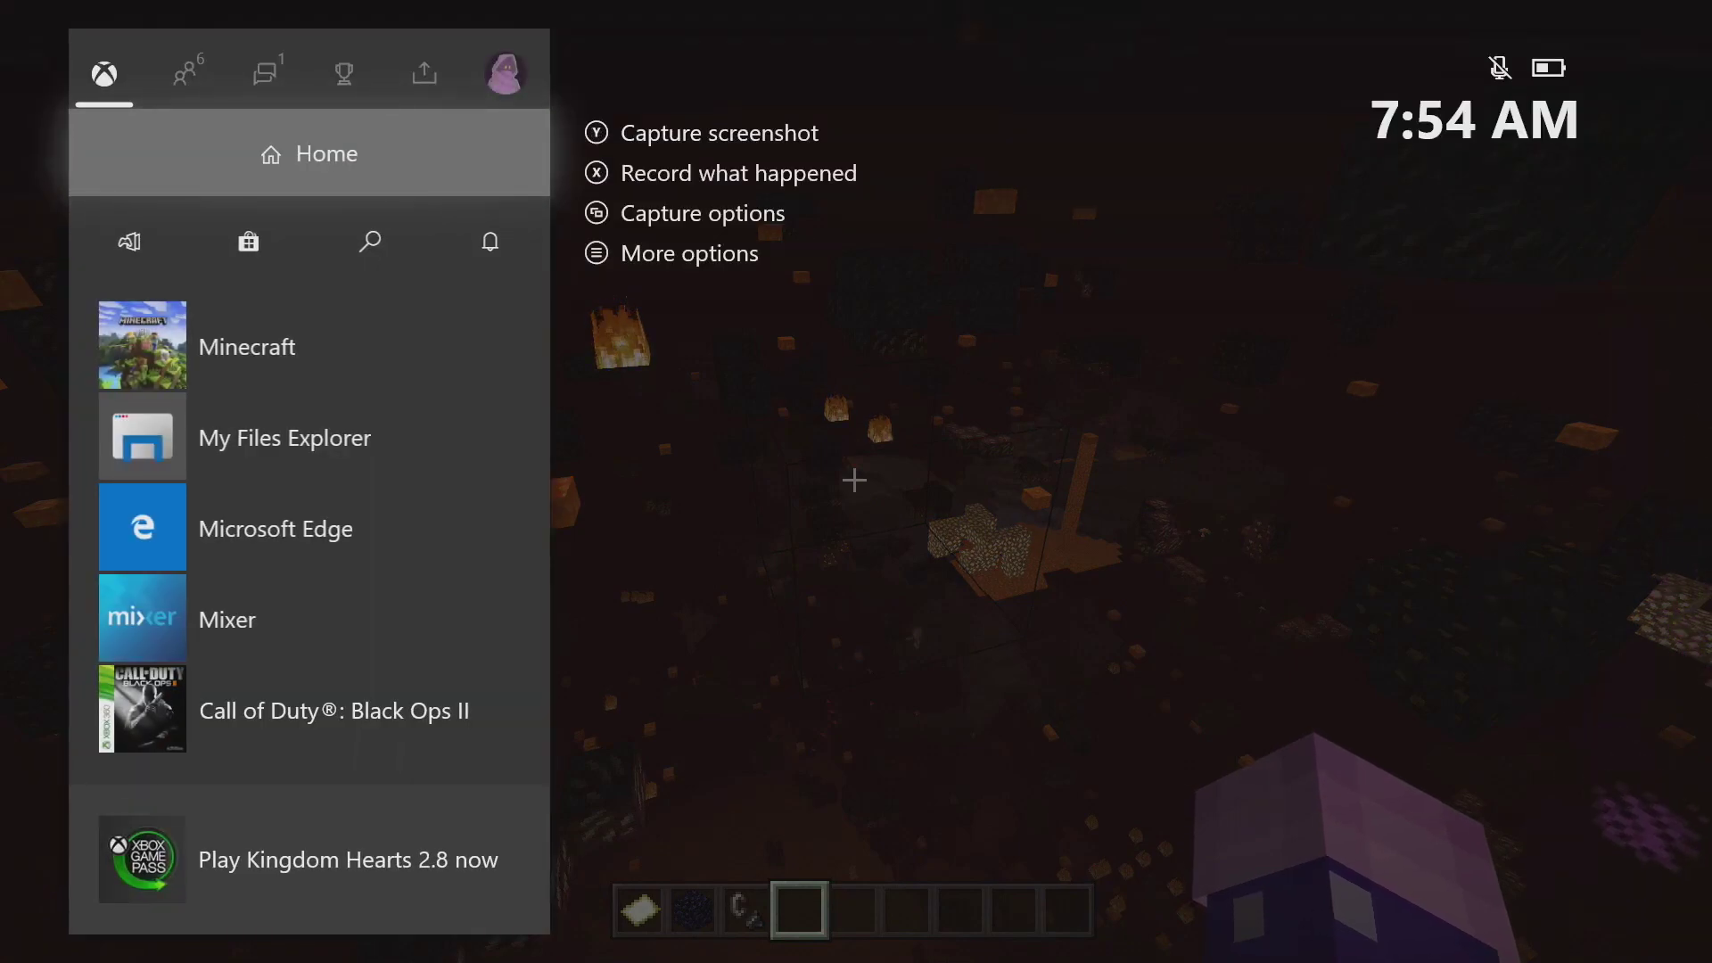
key(Down)
key(Escape)
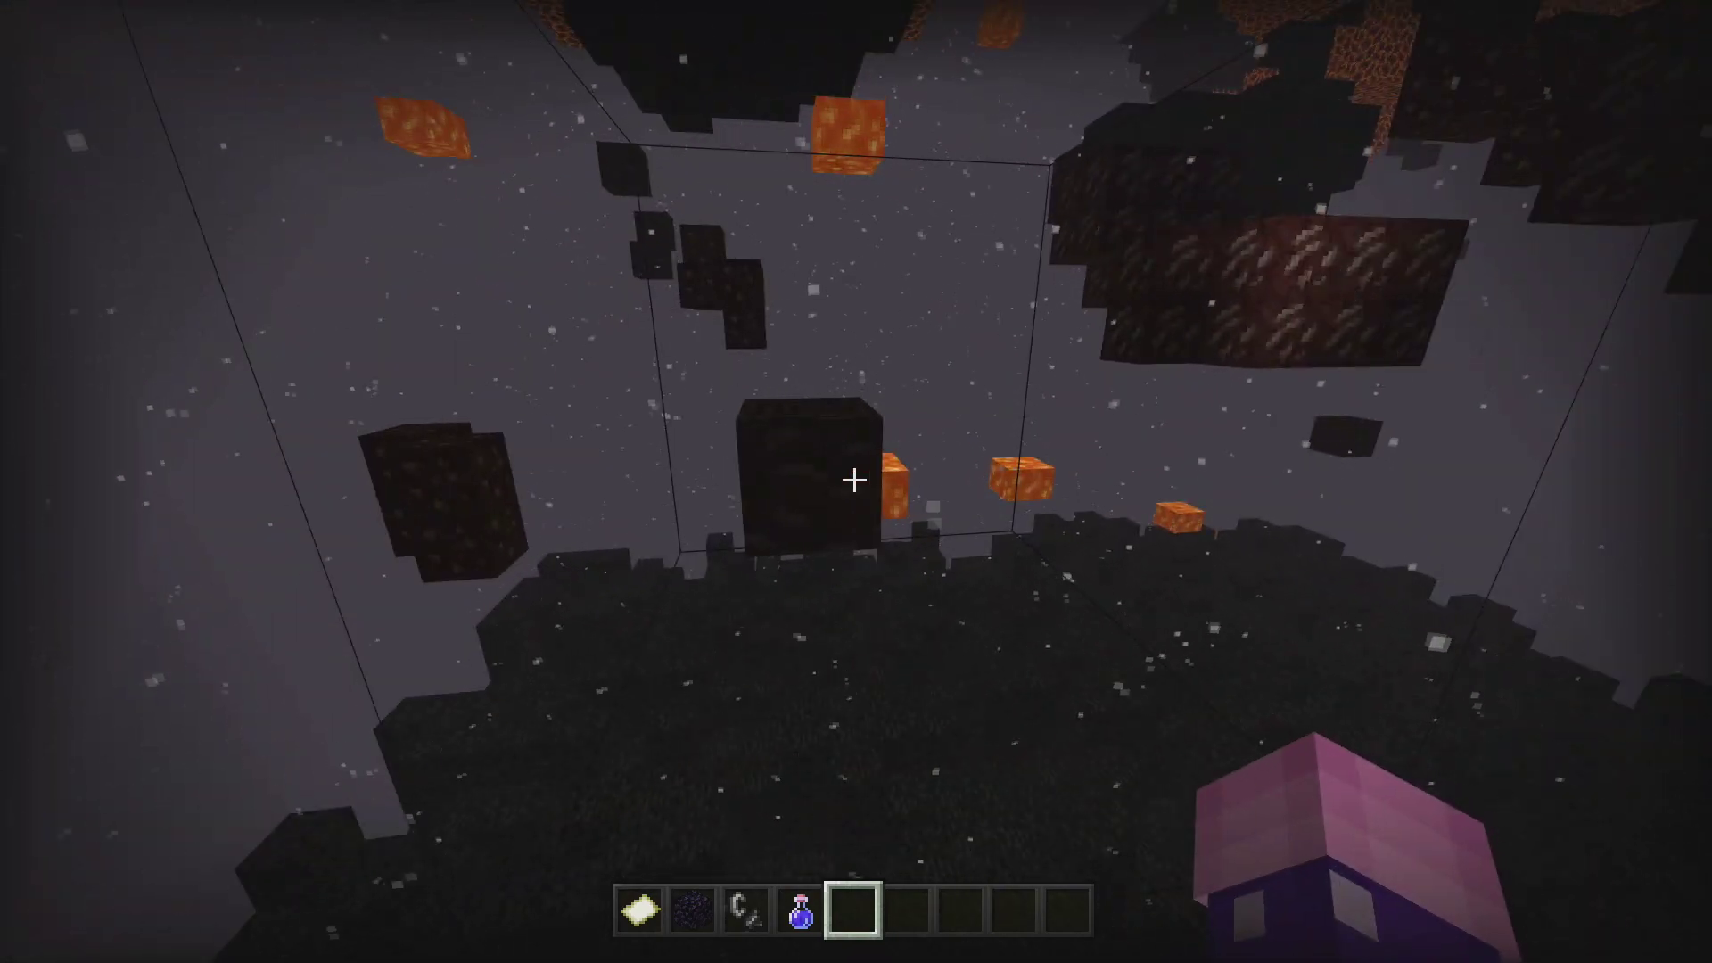
key(Escape)
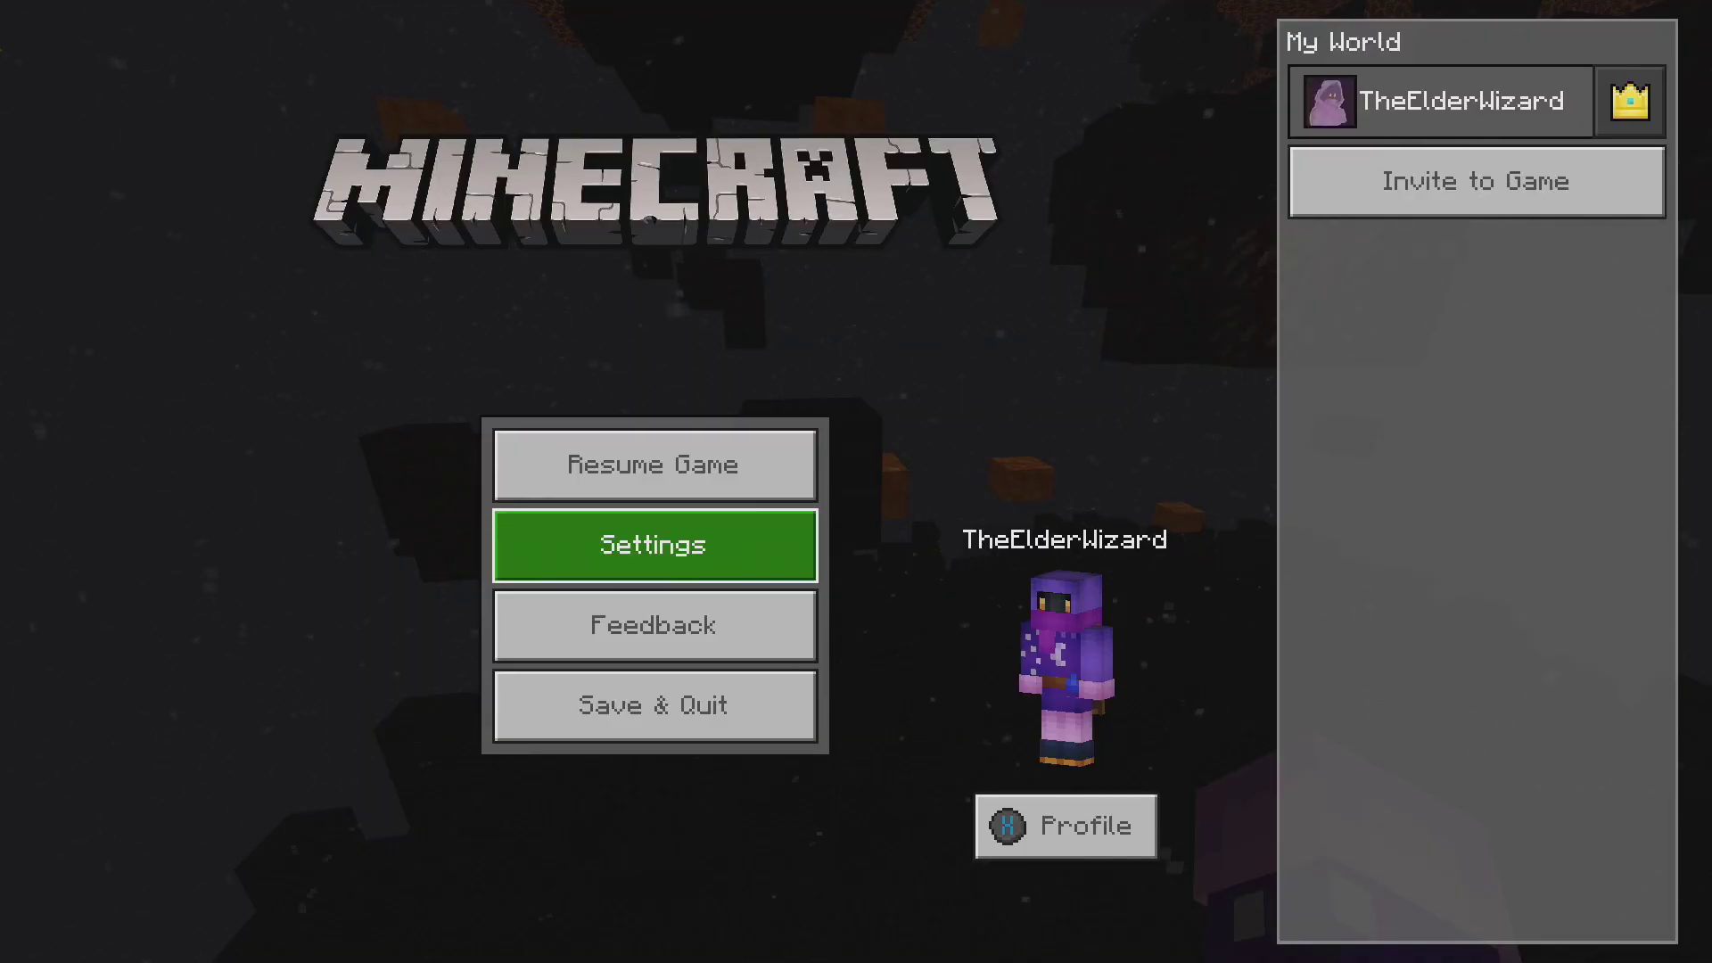
Step: Toggle Smooth Lighting in video settings, resume the world and hold the Night Vision potion
key(Return)
key(Down)
key(Down)
key(Down)
key(Down)
key(Down)
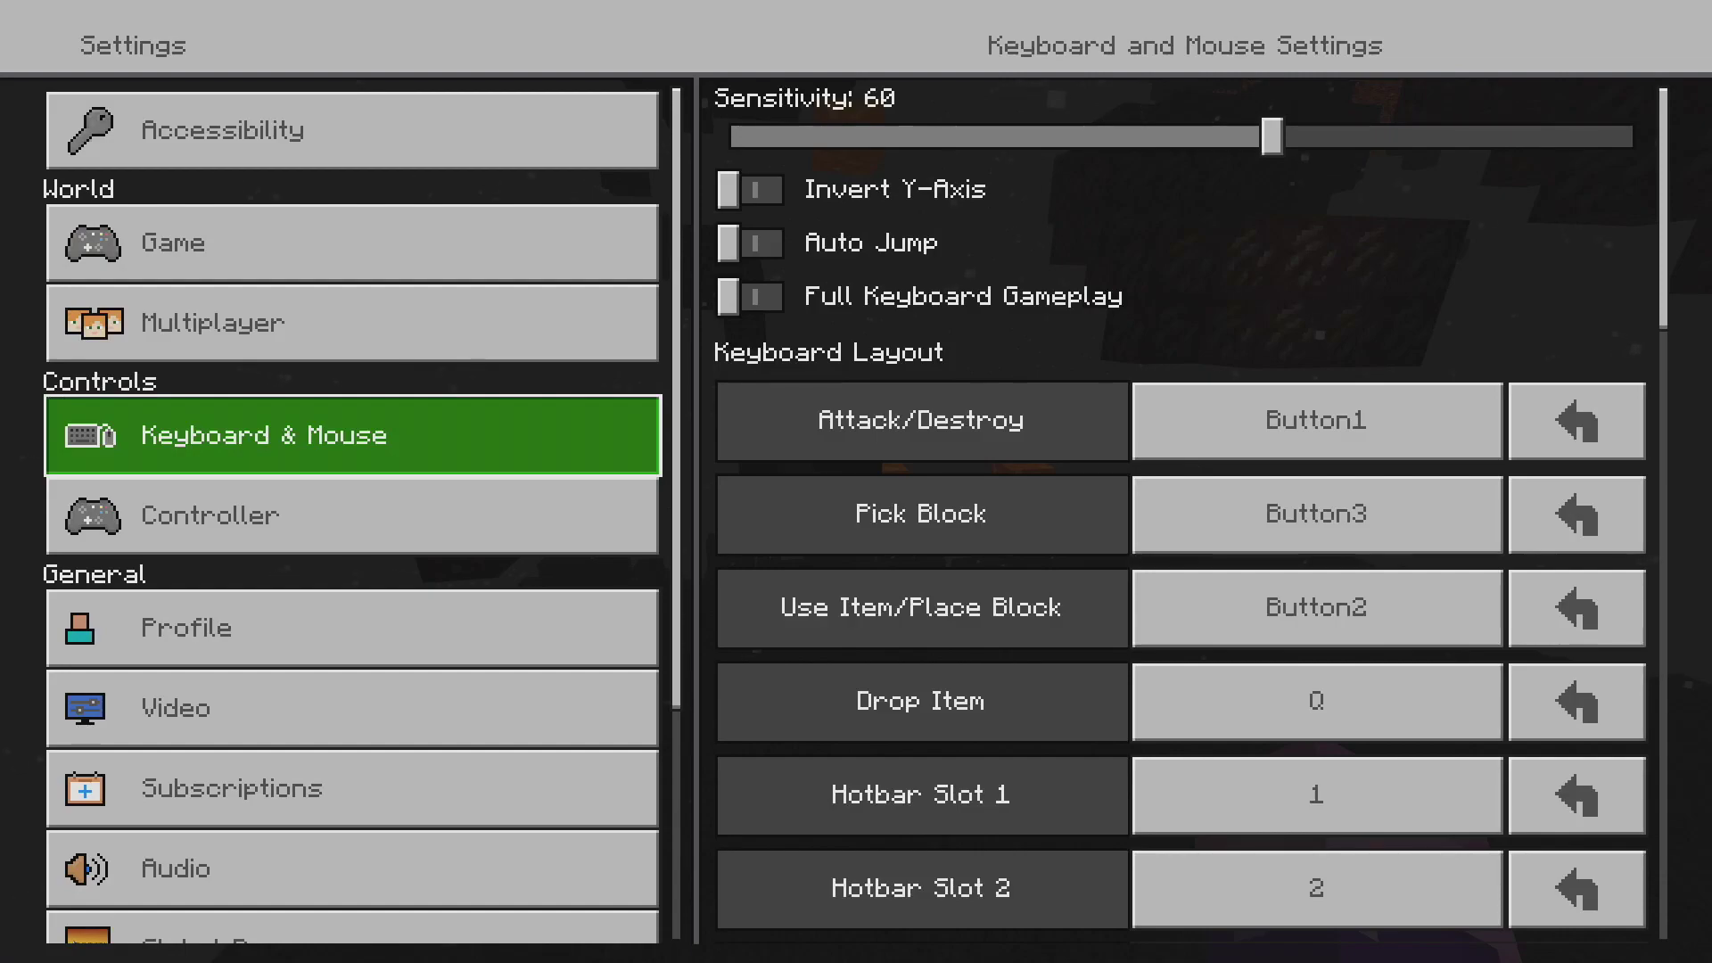
key(Right)
key(Down)
key(Down)
key(Down)
key(Down)
key(Down)
key(Down)
key(Down)
key(Down)
key(Down)
key(Down)
key(Down)
key(Down)
key(Down)
key(Down)
key(Down)
key(Down)
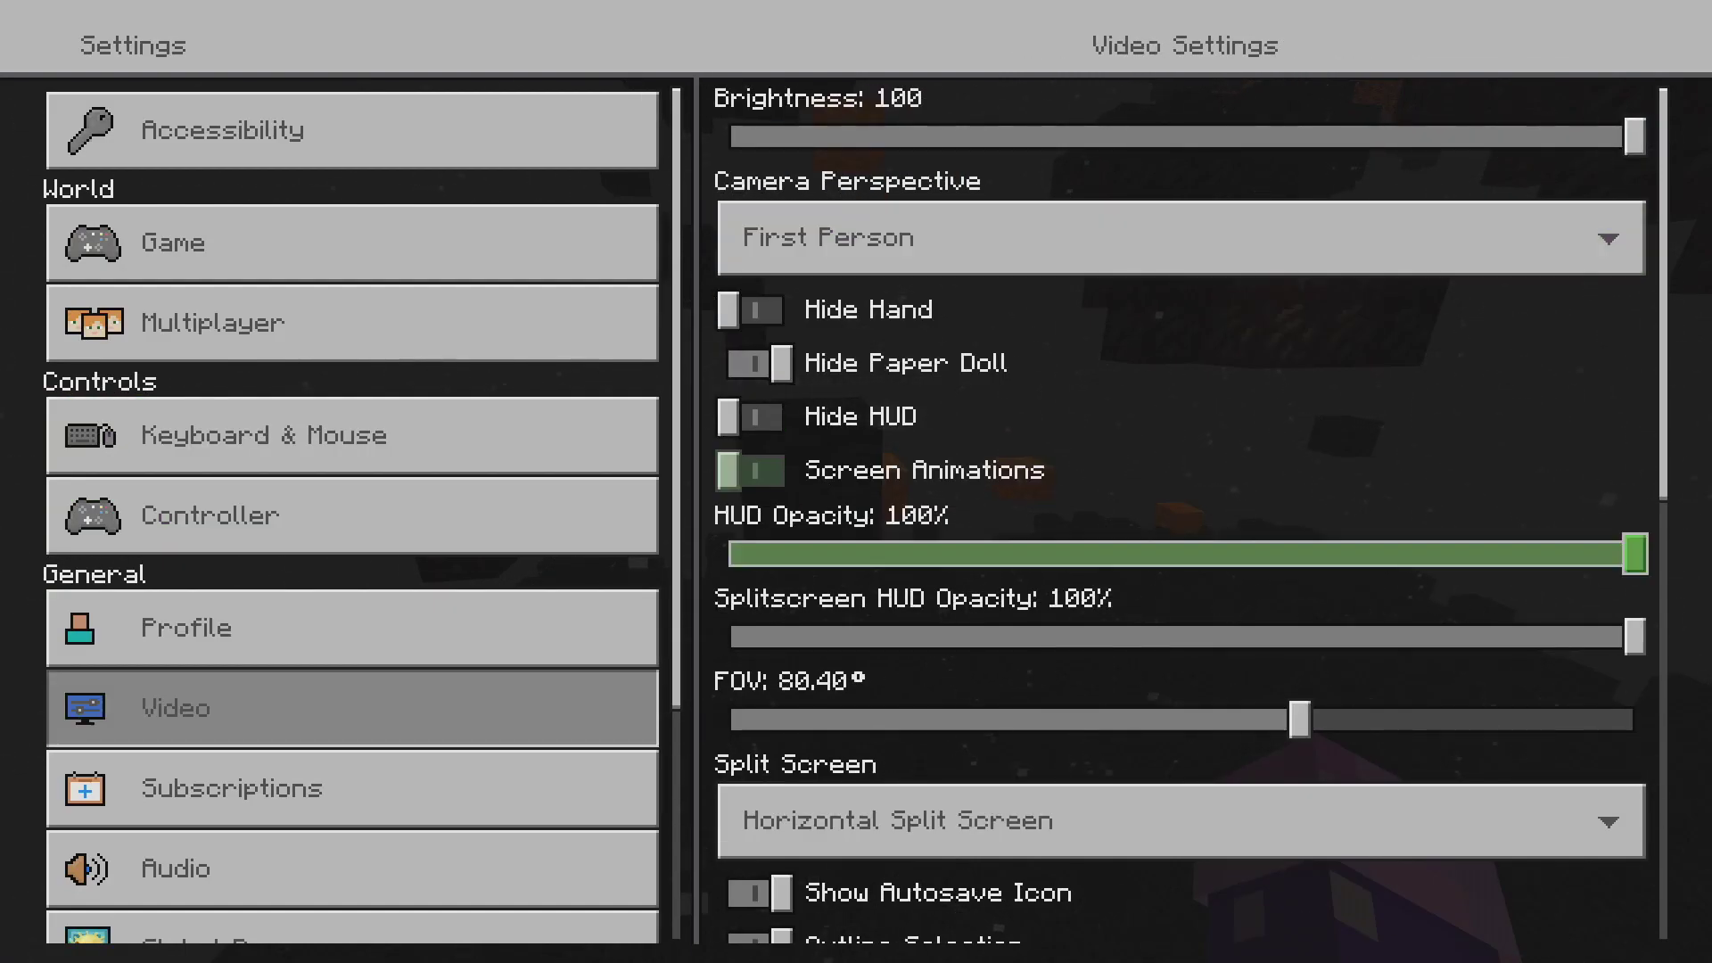
key(Down)
key(Down)
key(Down)
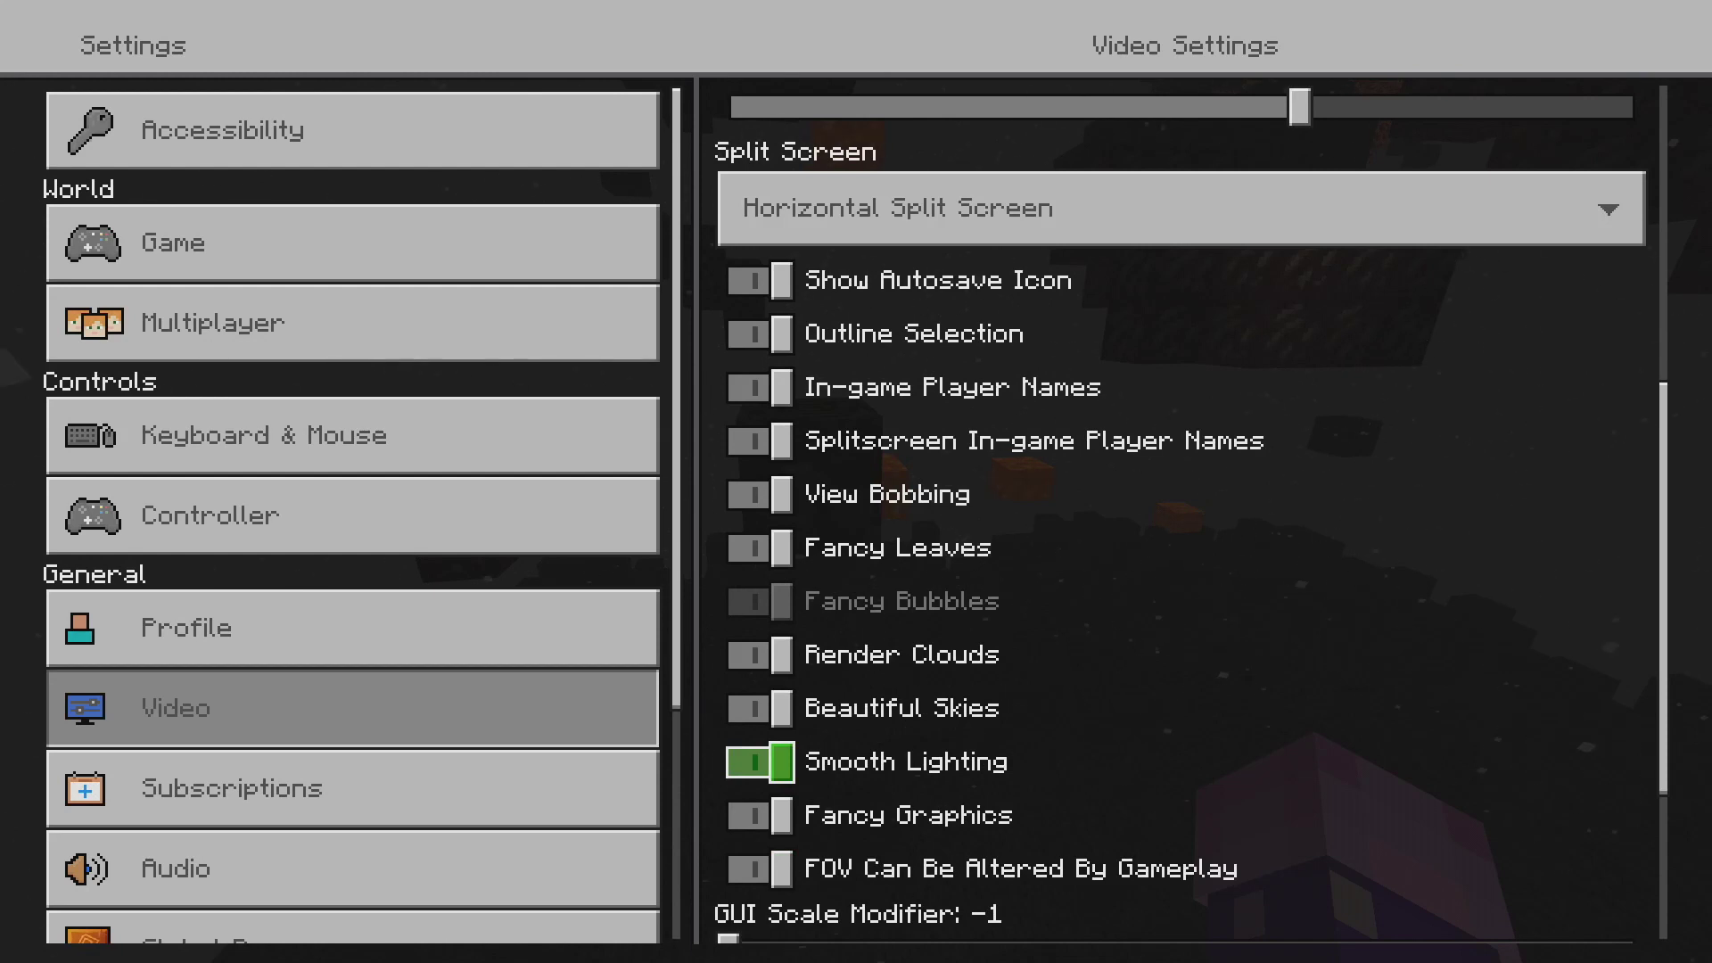
key(Return)
key(Escape)
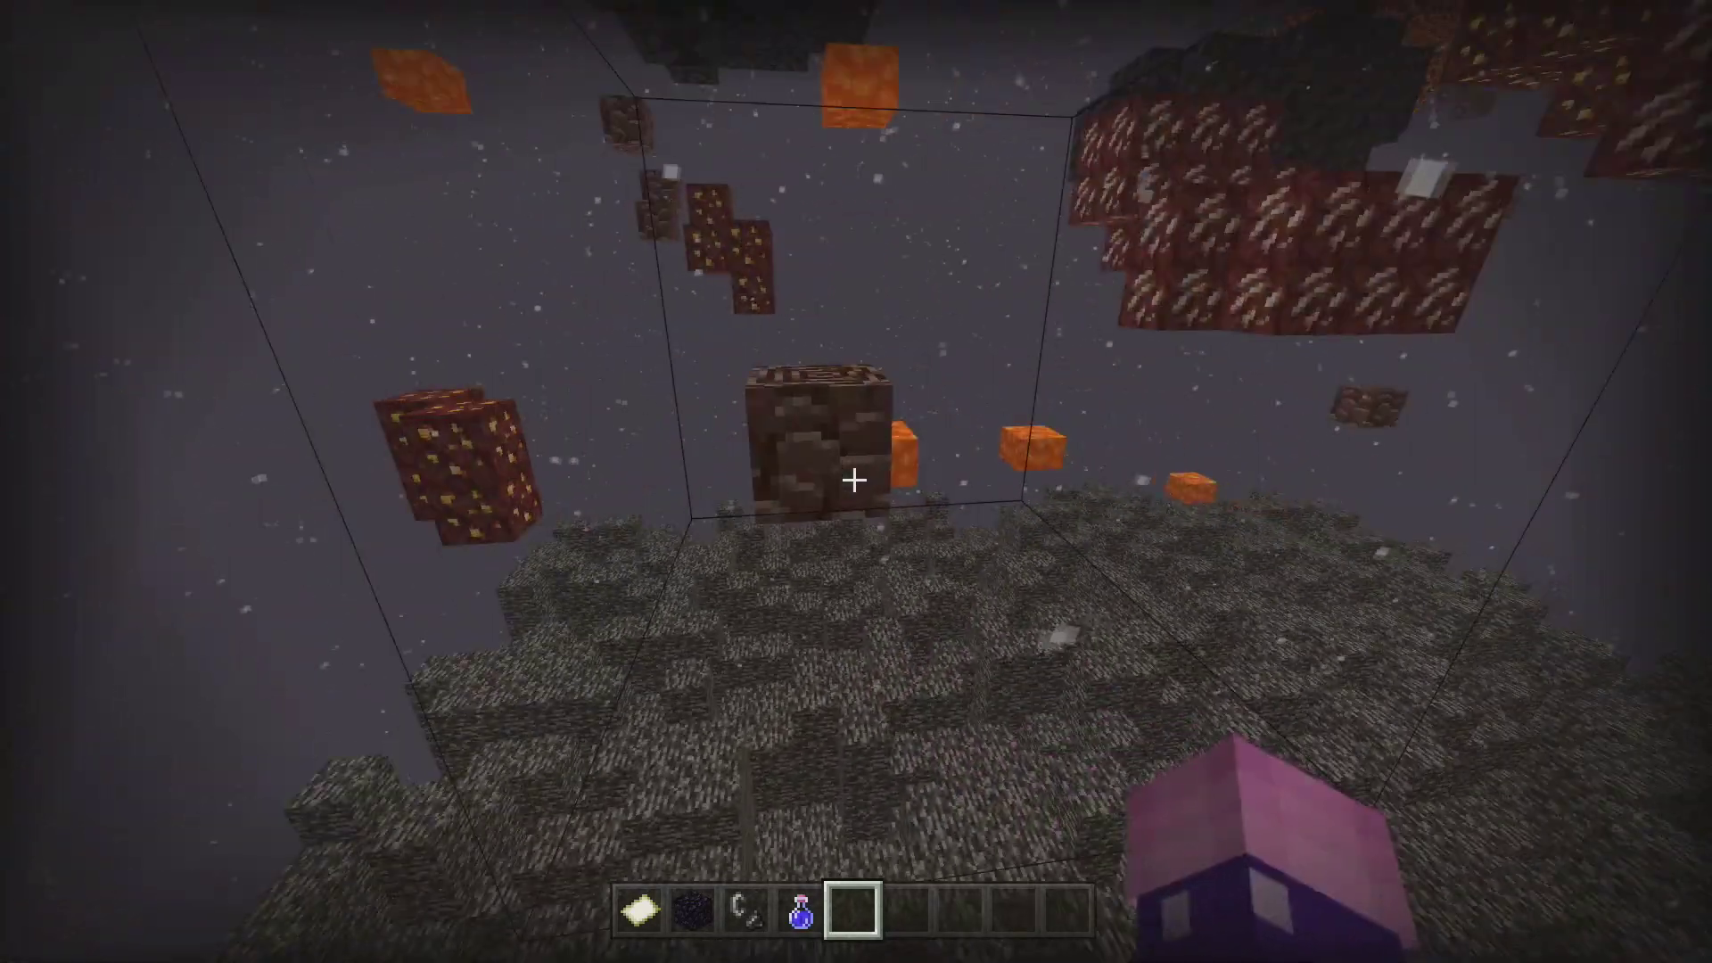
key(4)
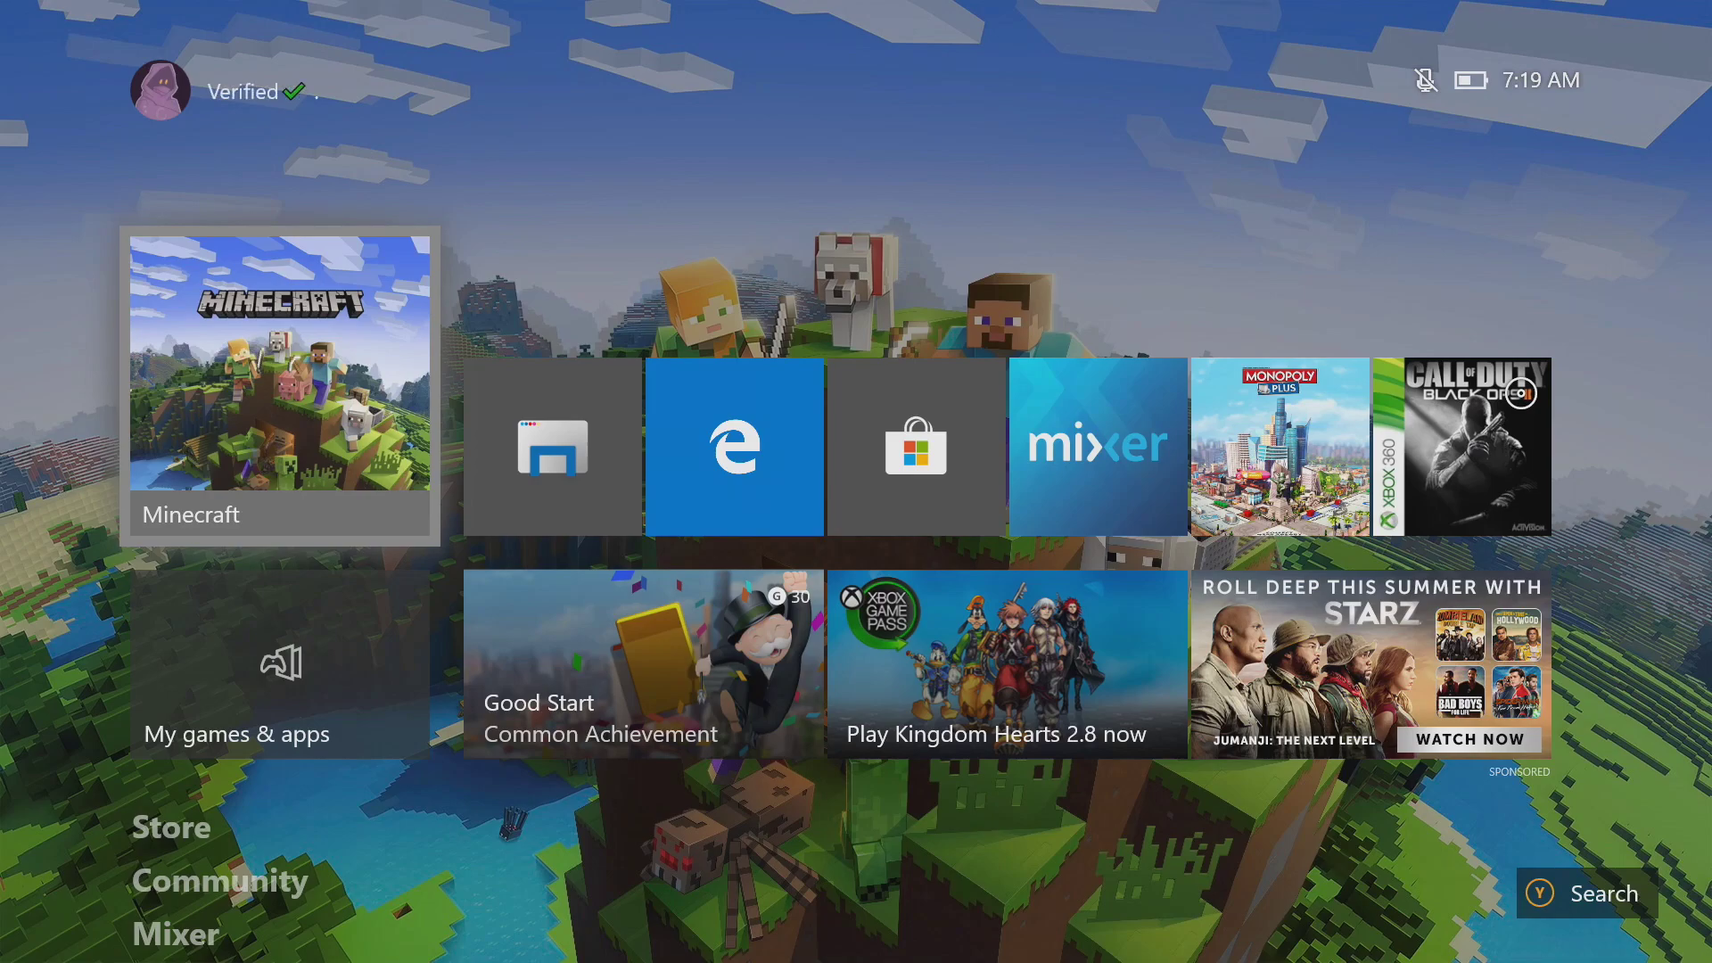
Step: Open the Microsoft Store, search 'my f' and open the My Files Explorer page
key(Down)
key(Down)
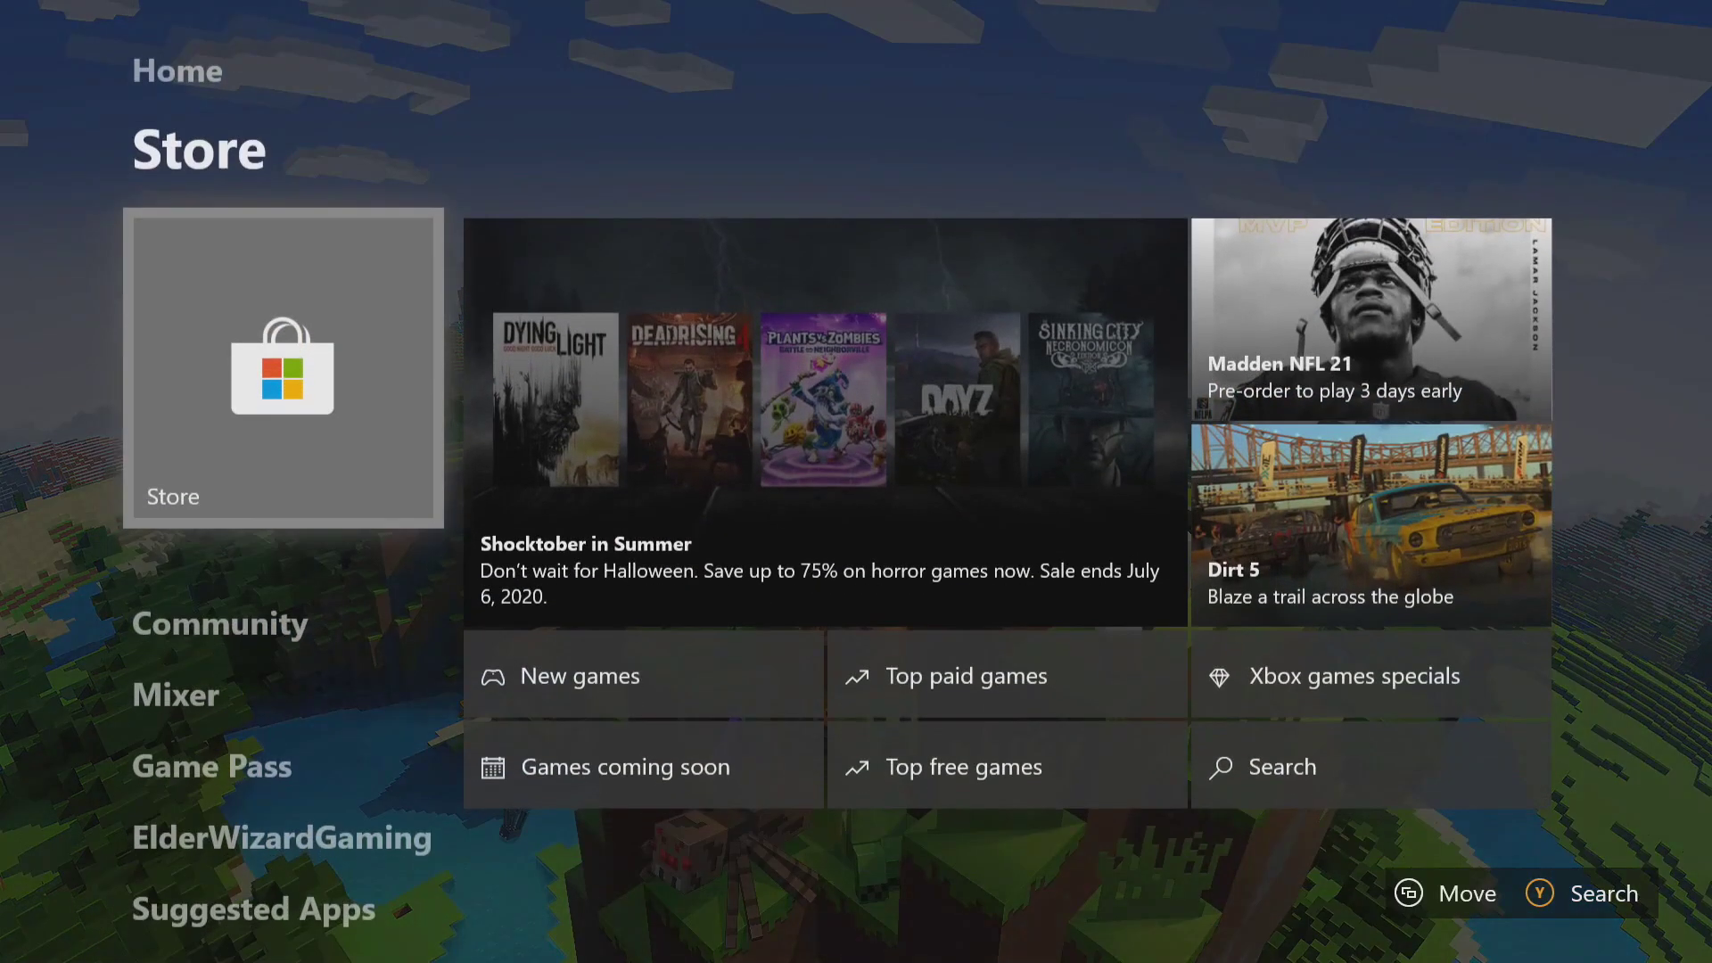
key(Return)
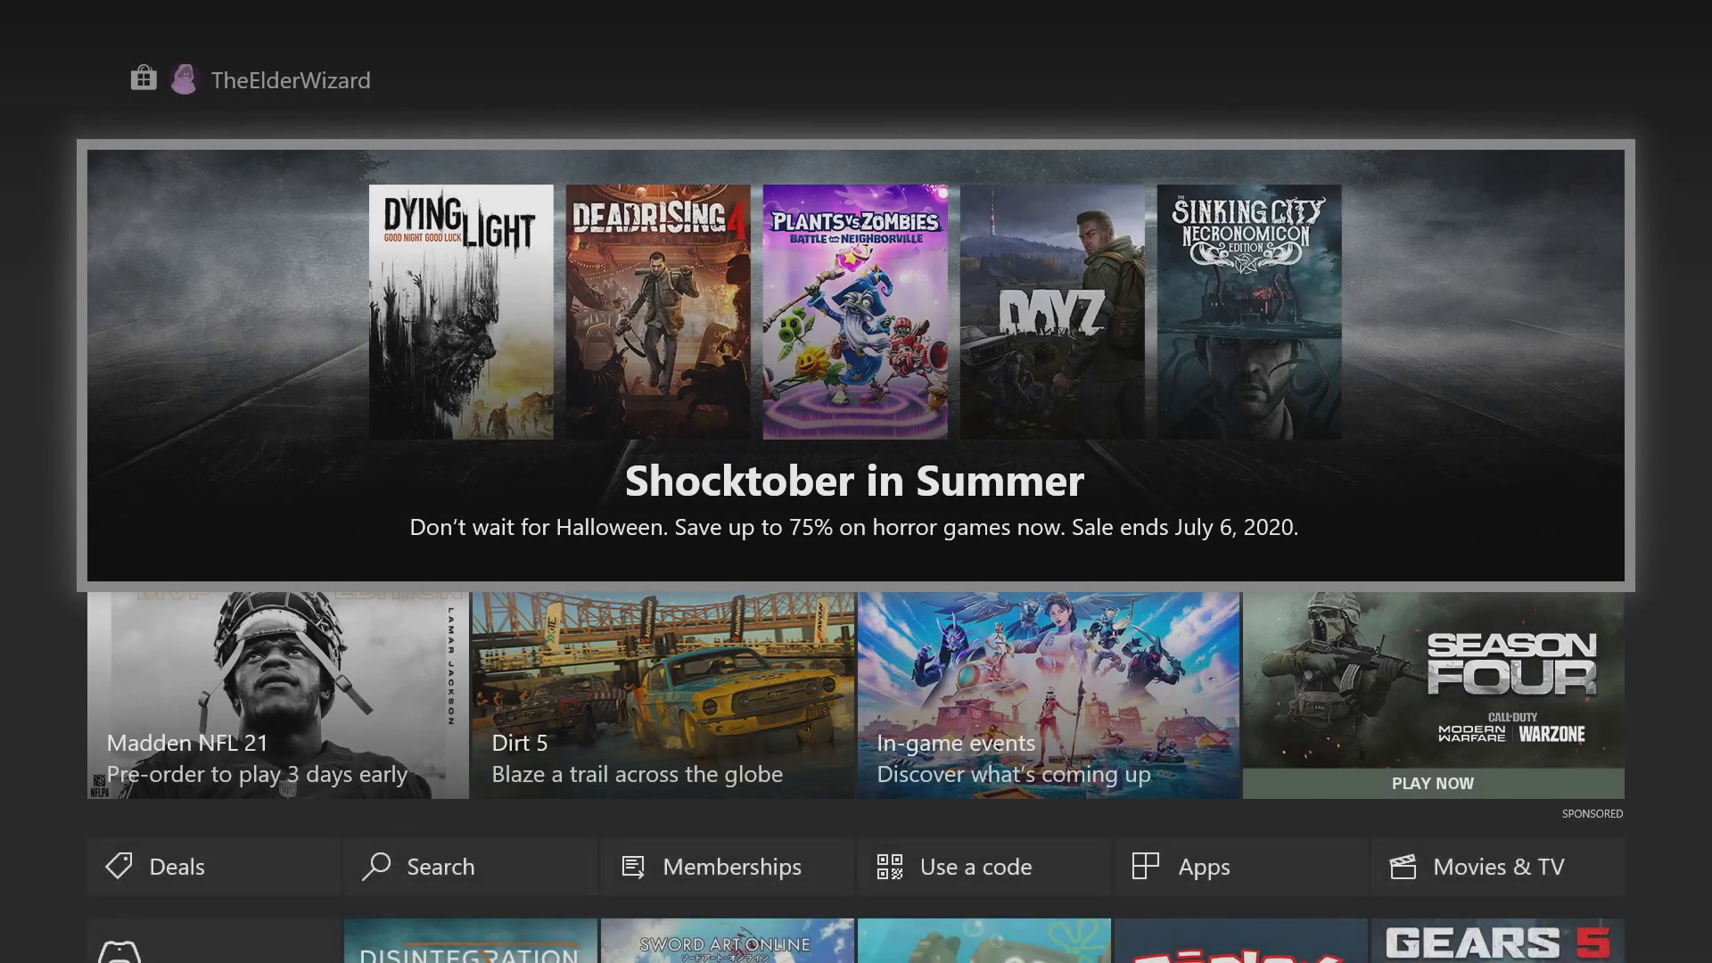
key(Down)
key(Right)
key(Return)
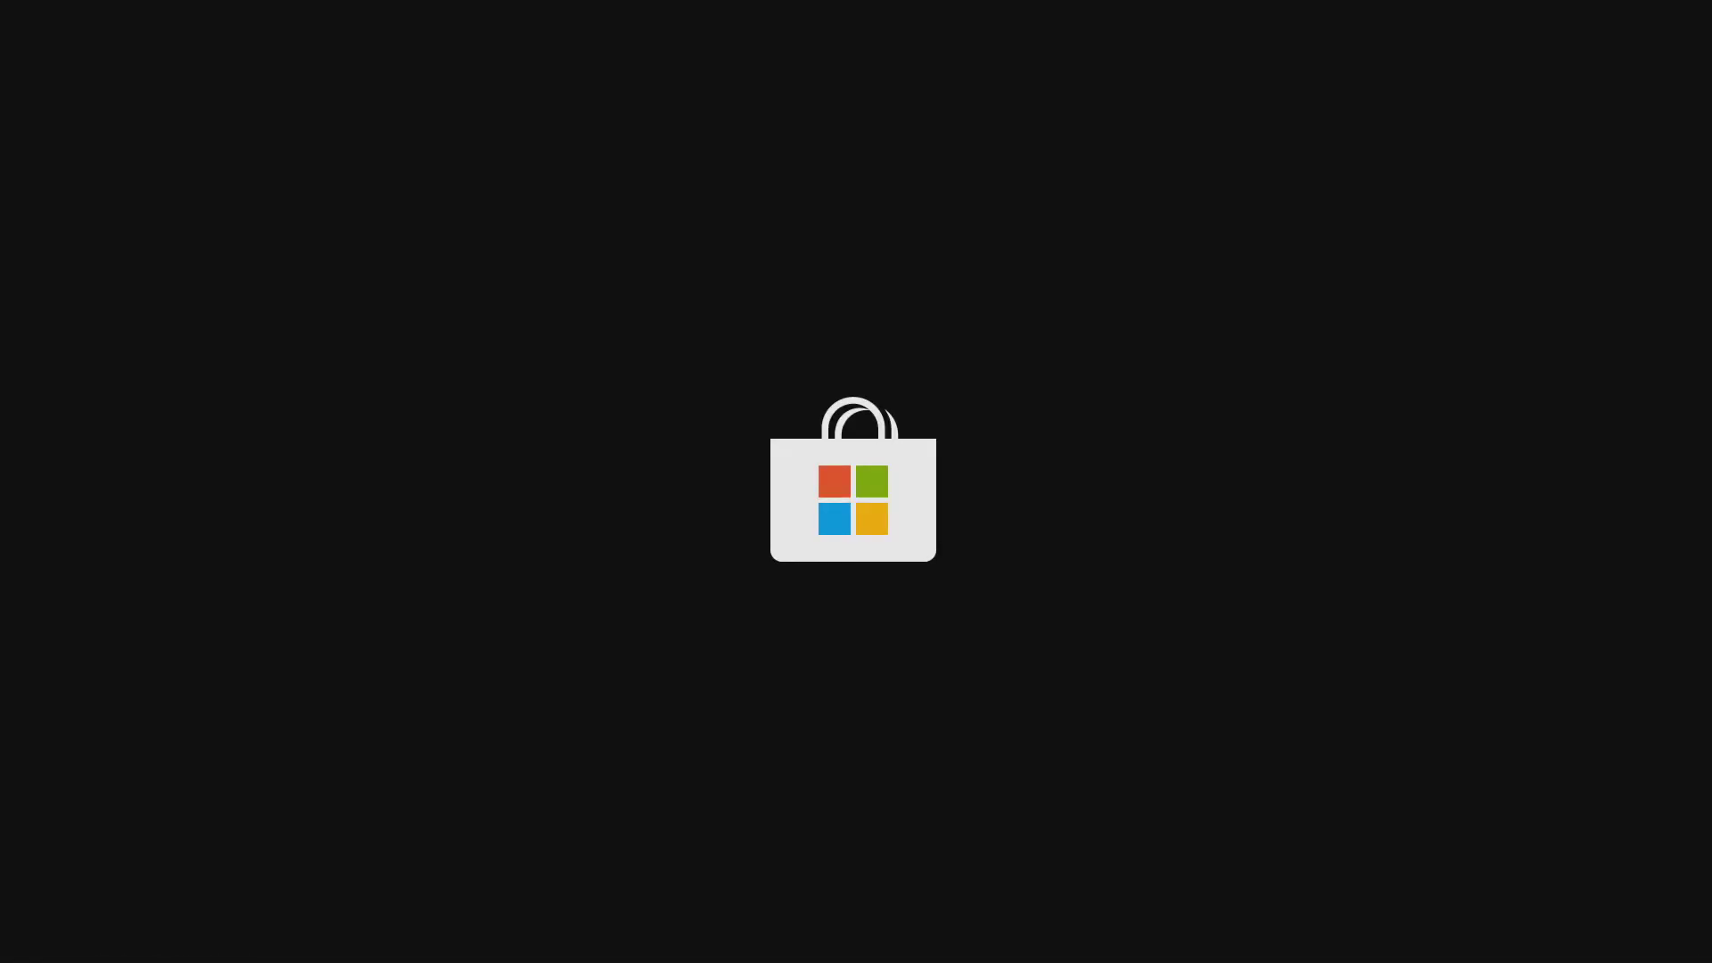
text(m)
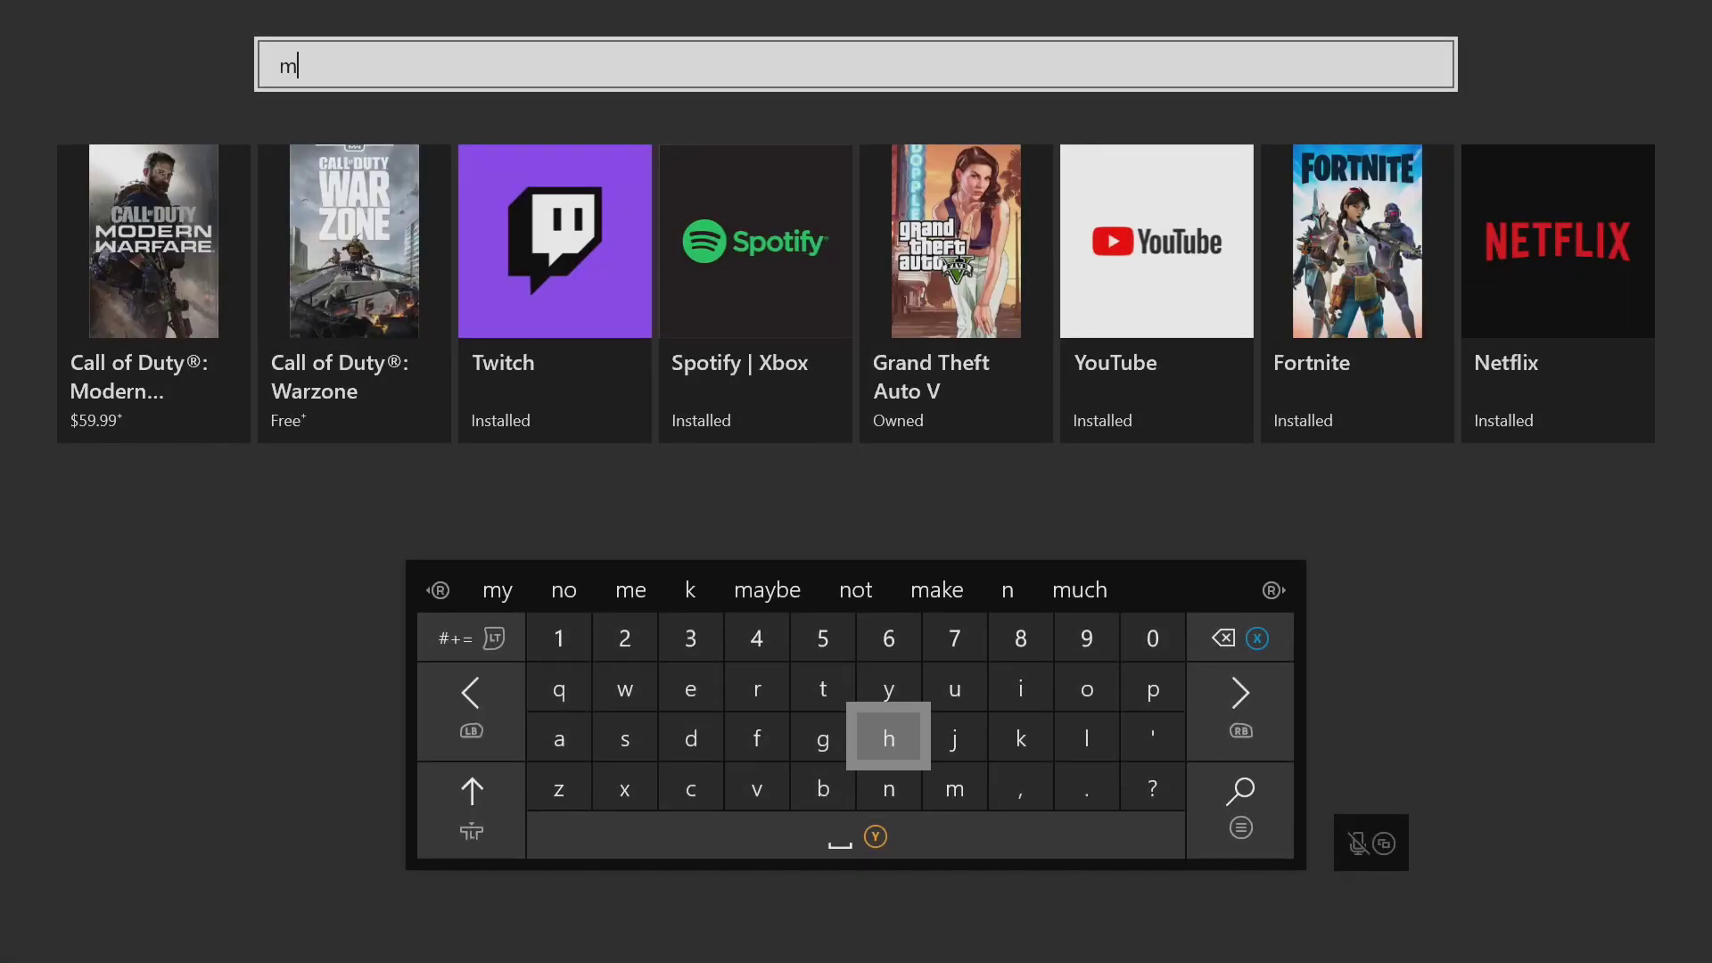
text(y f)
key(Up)
key(Up)
key(Up)
key(Up)
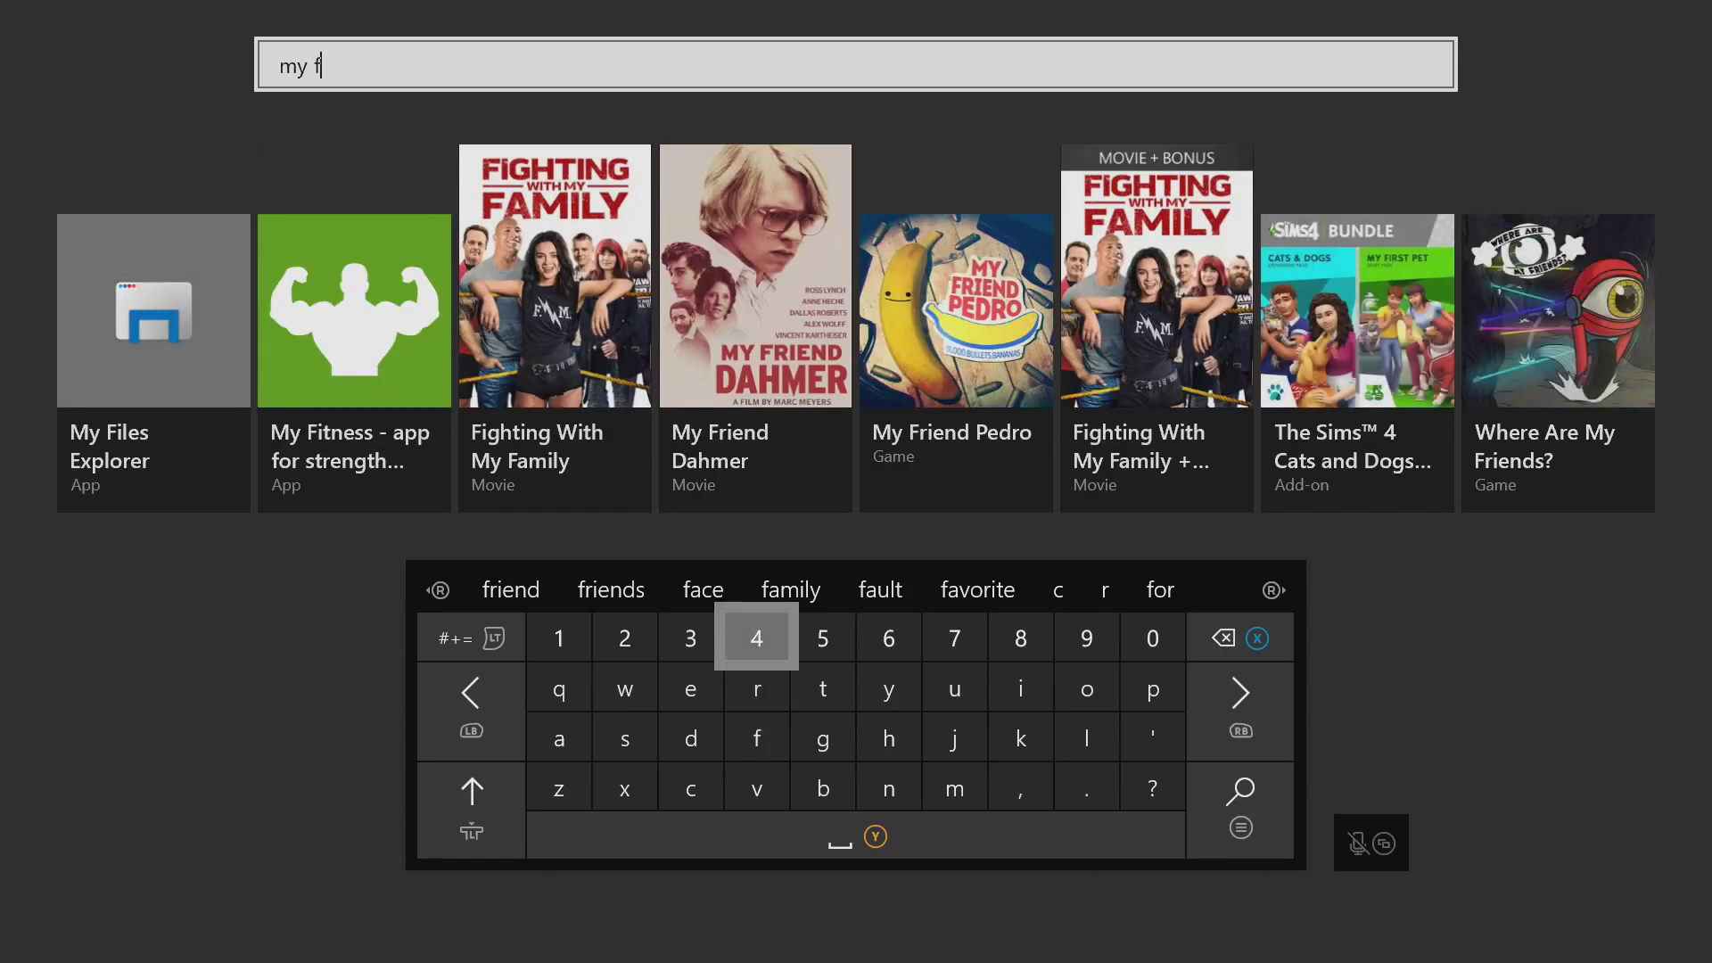
key(Left)
key(Left)
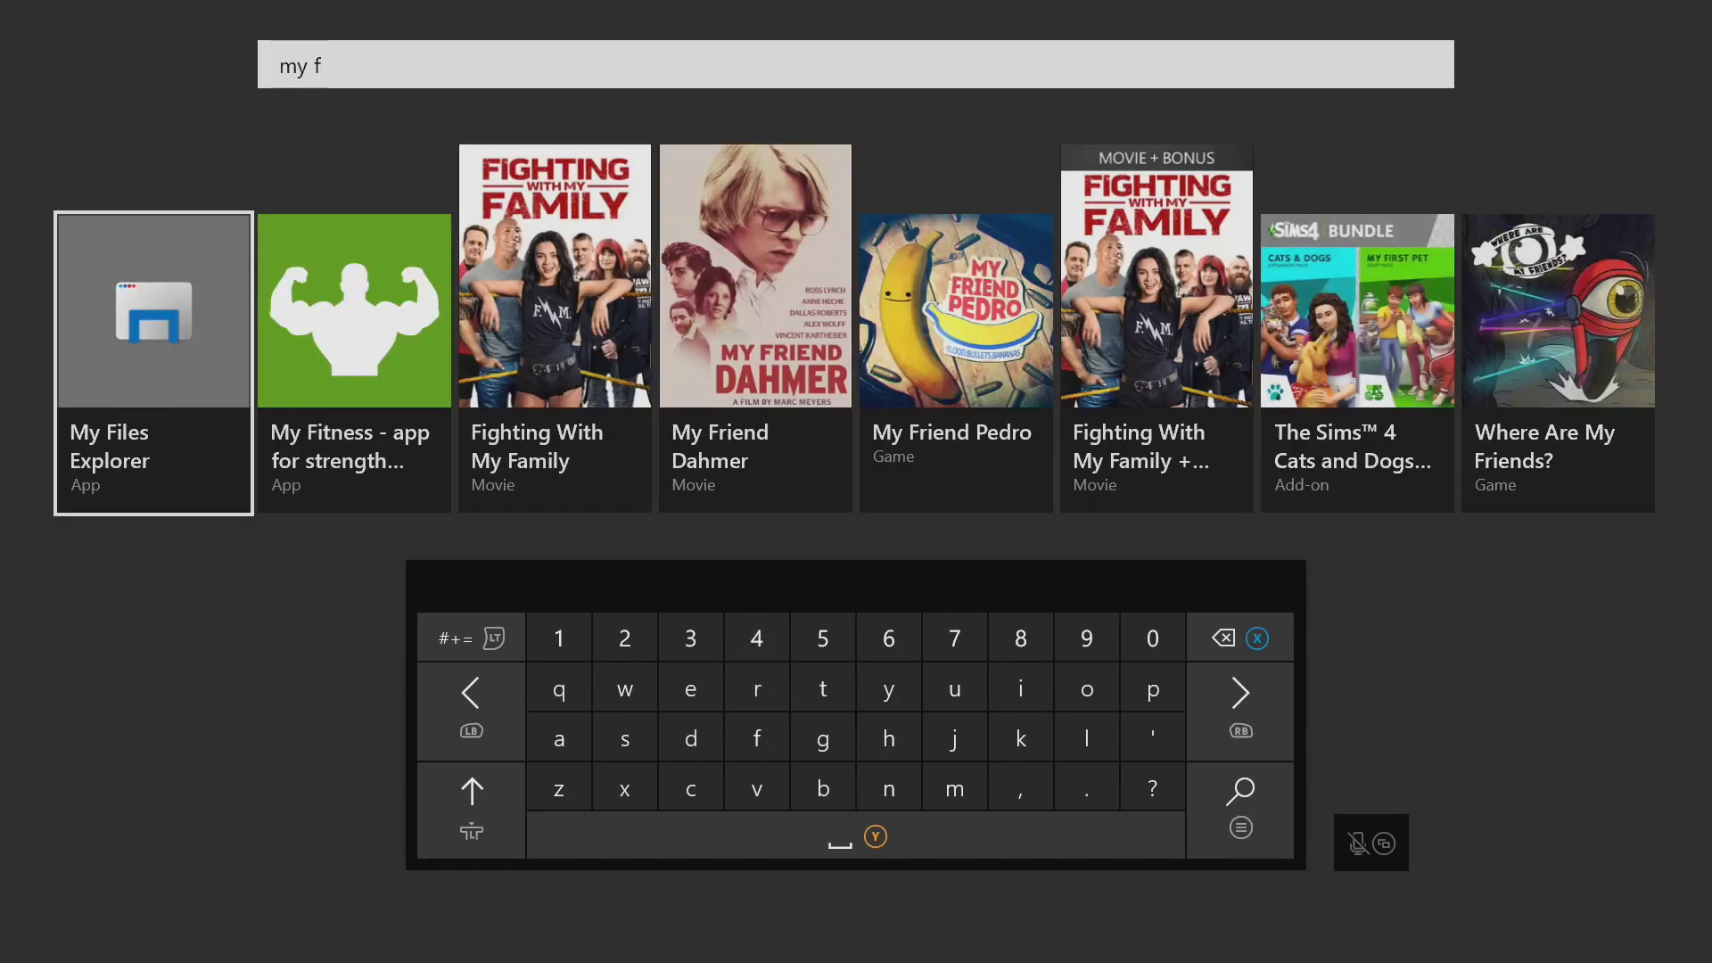
key(Escape)
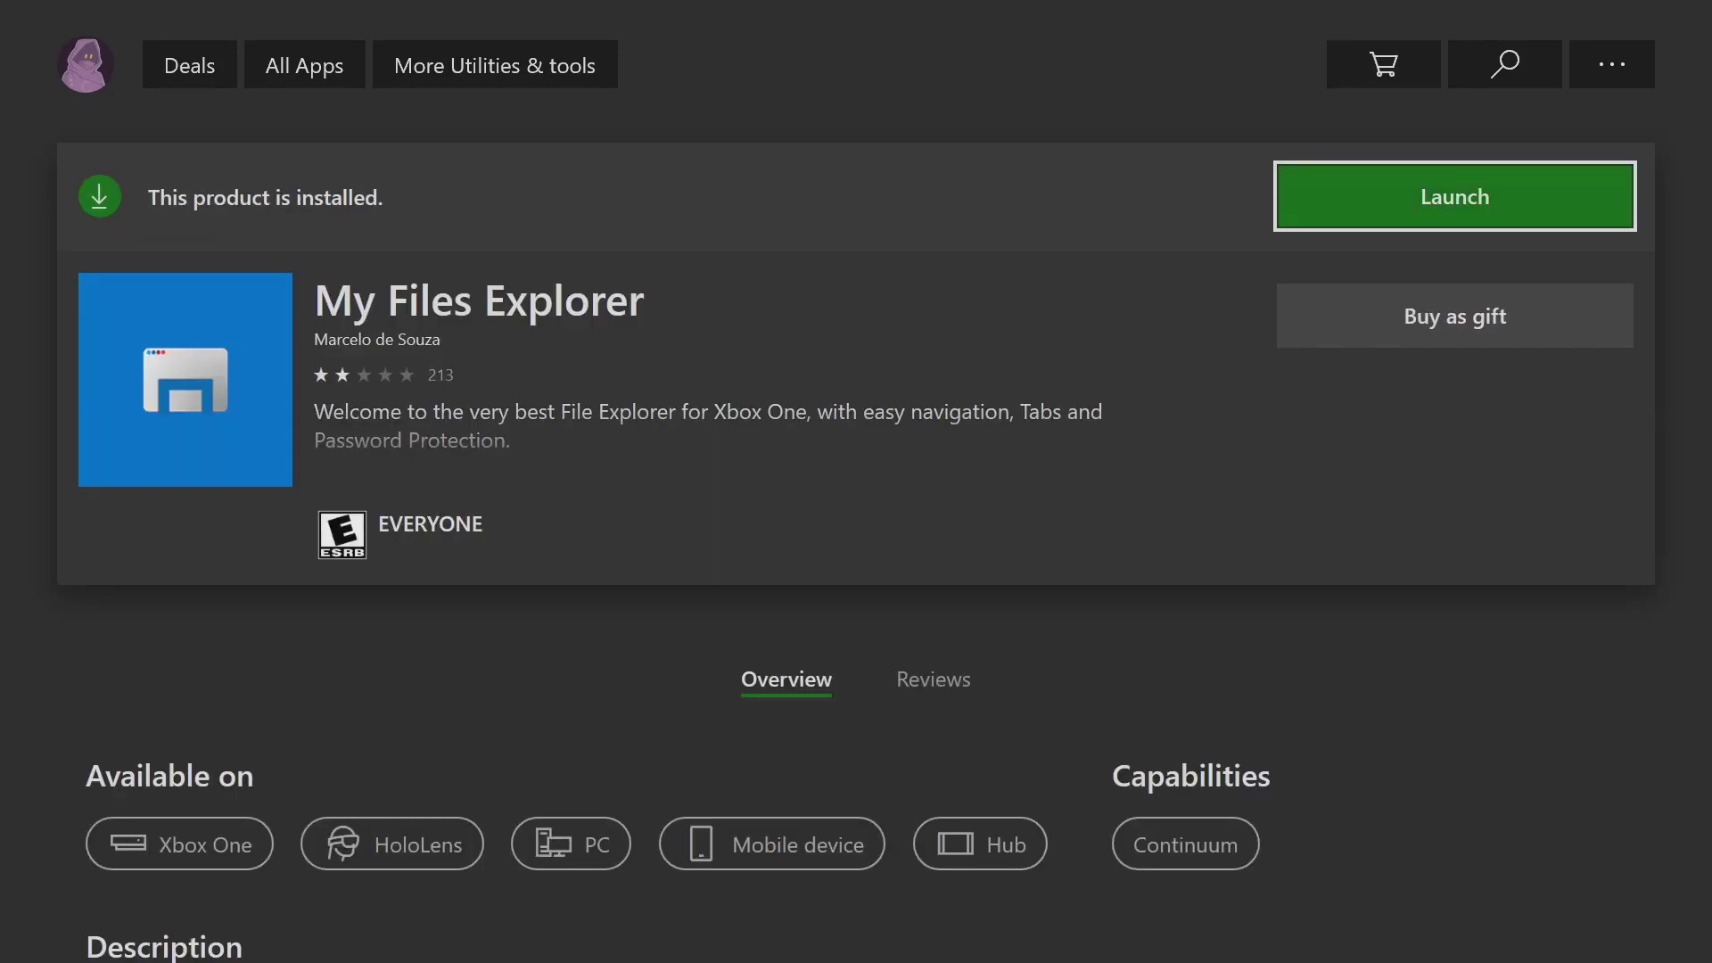
Step: Launch Microsoft Edge from the Xbox guide's recent apps list
key(Down)
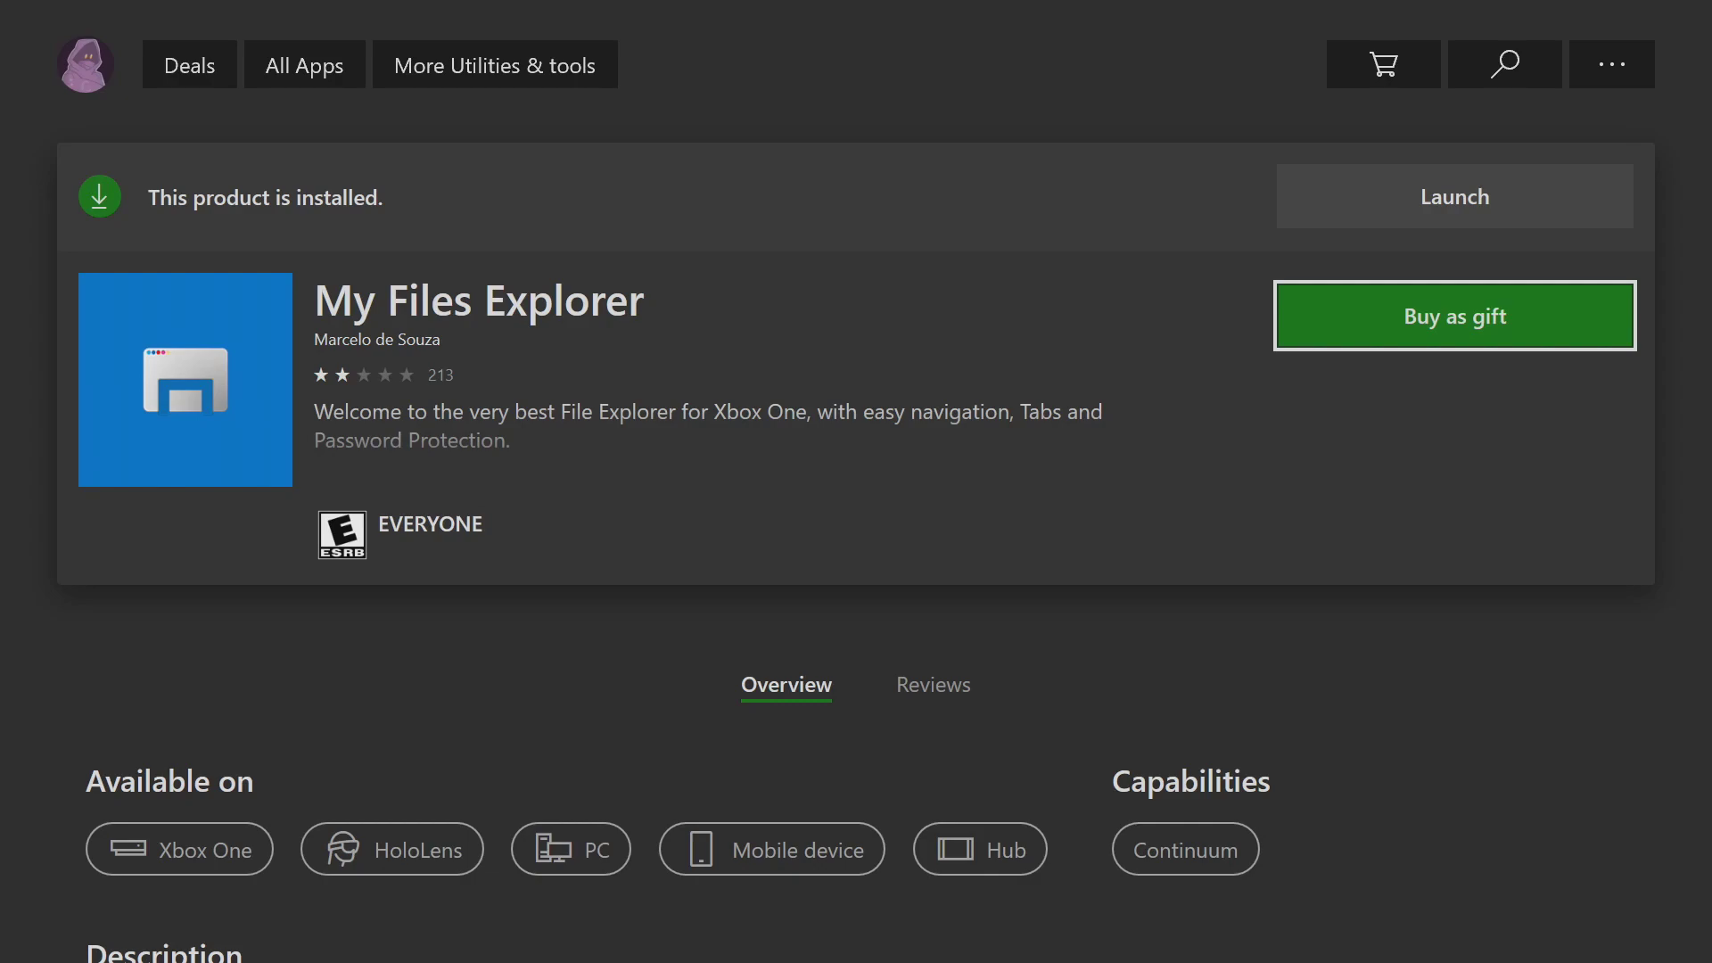
key(super)
key(Down)
key(Down)
key(Down)
key(Down)
key(Down)
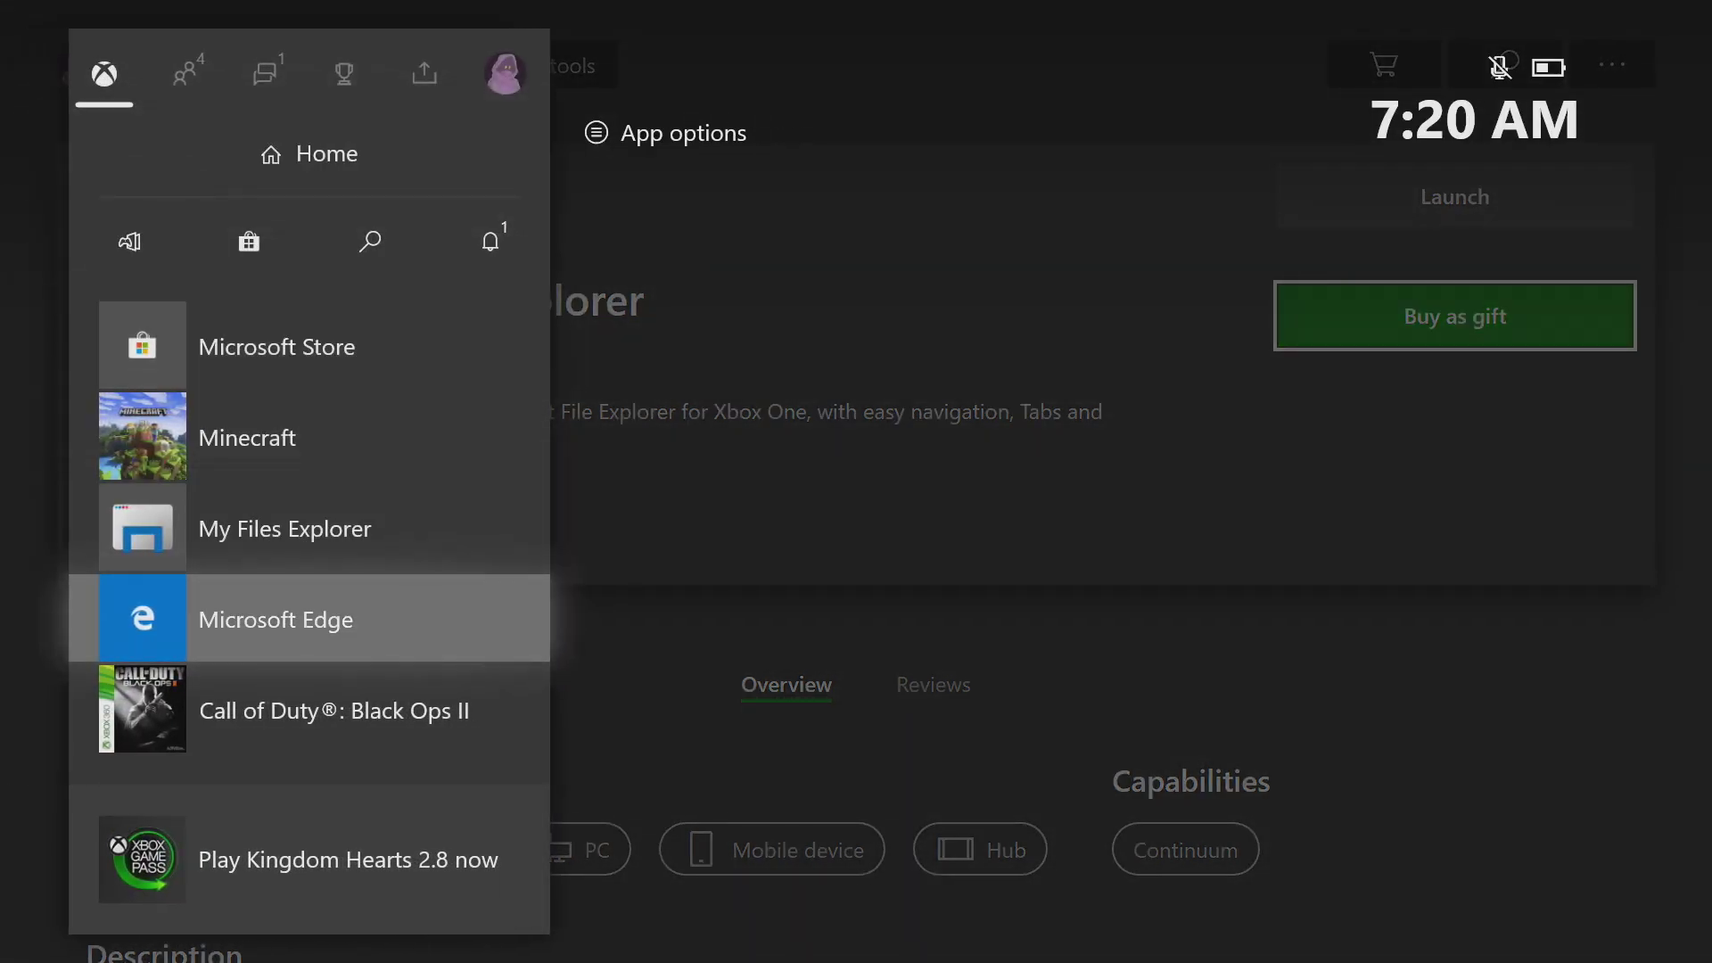
key(Return)
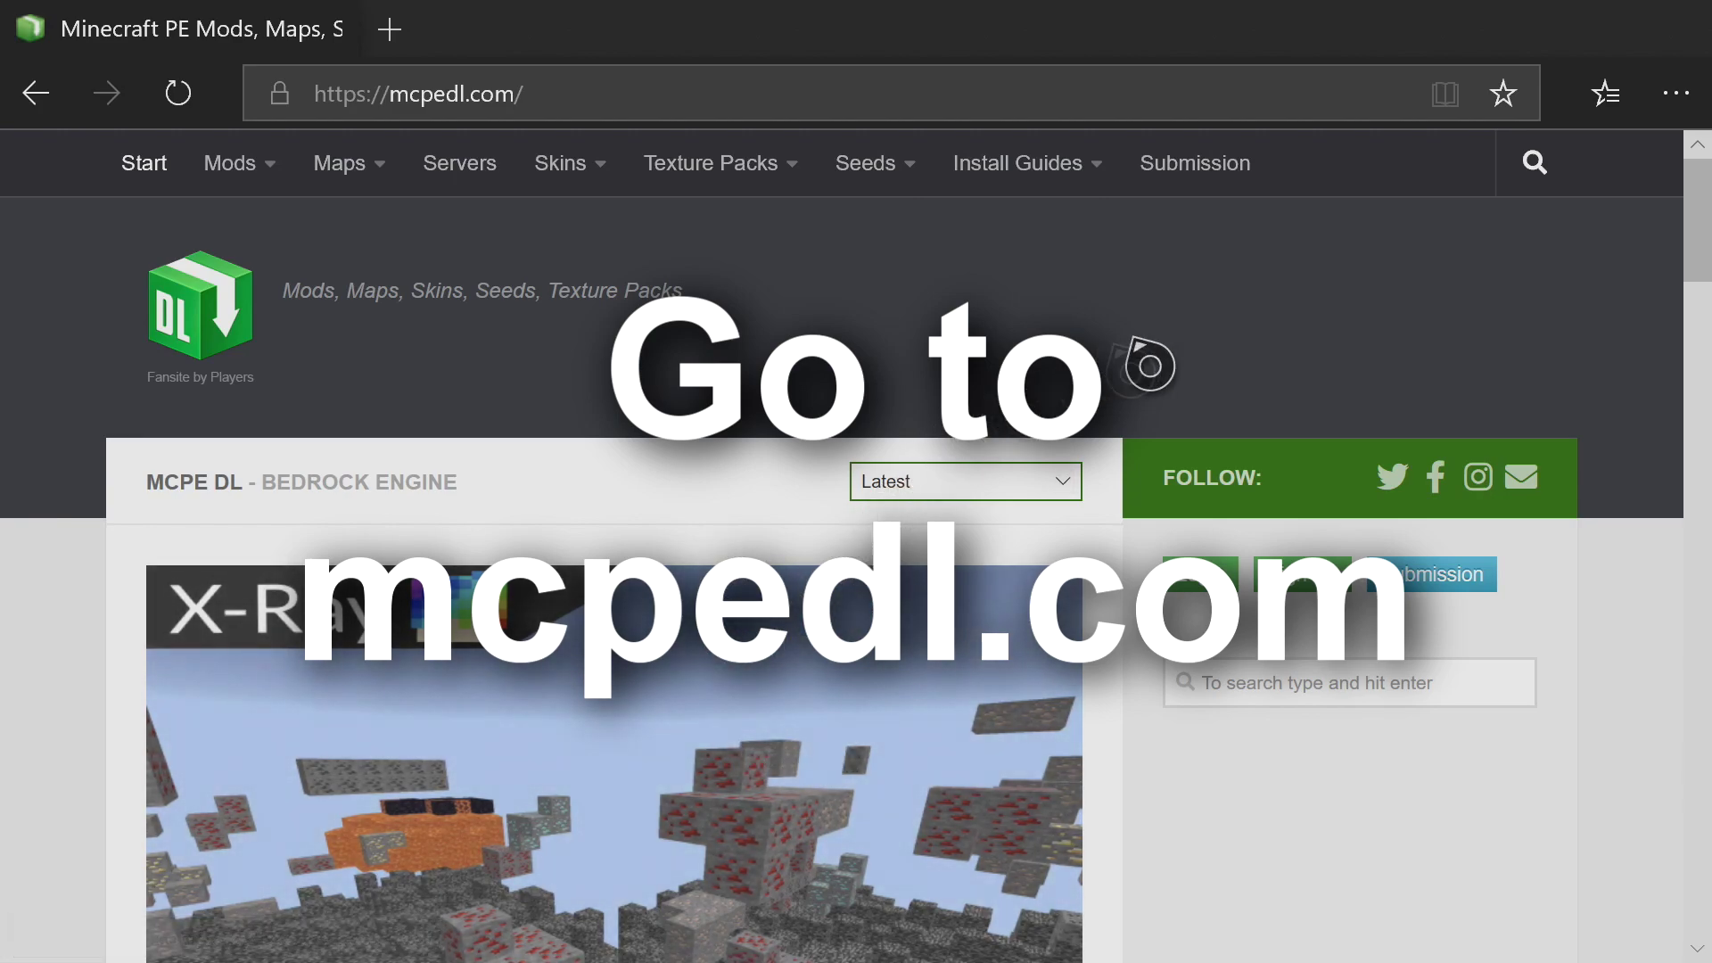
Step: Search mcpedl.com for 'X ray' with the on-screen keyboard and scroll the results
click(1539, 186)
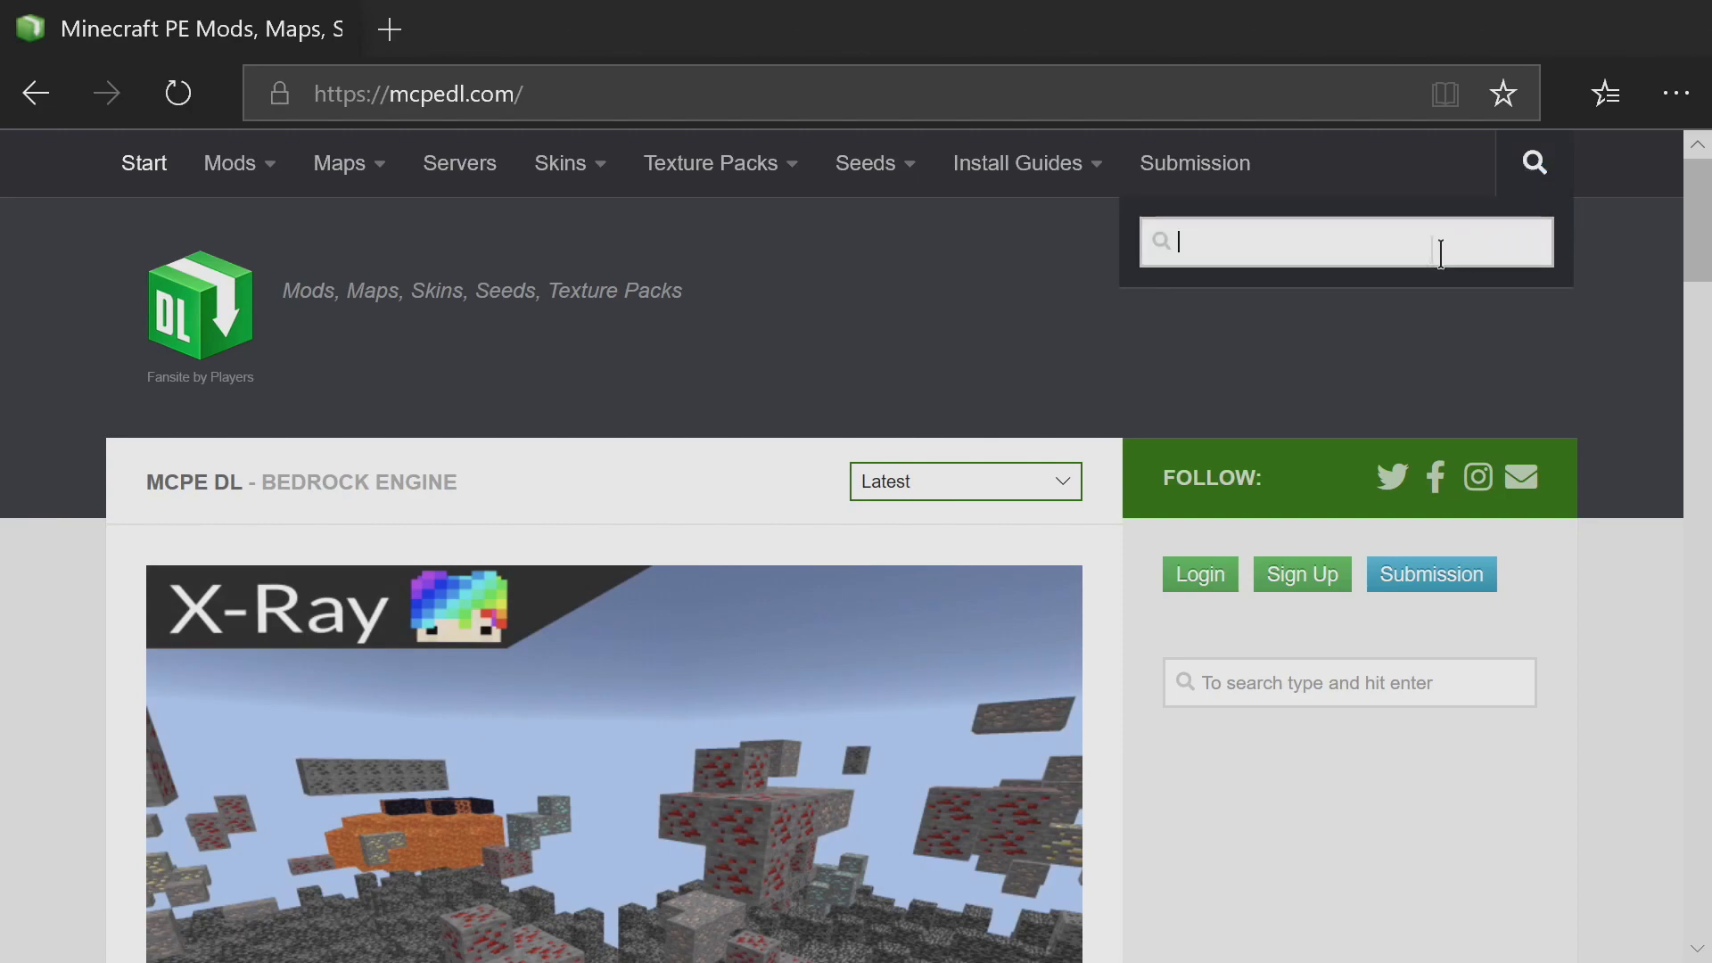
click(1415, 266)
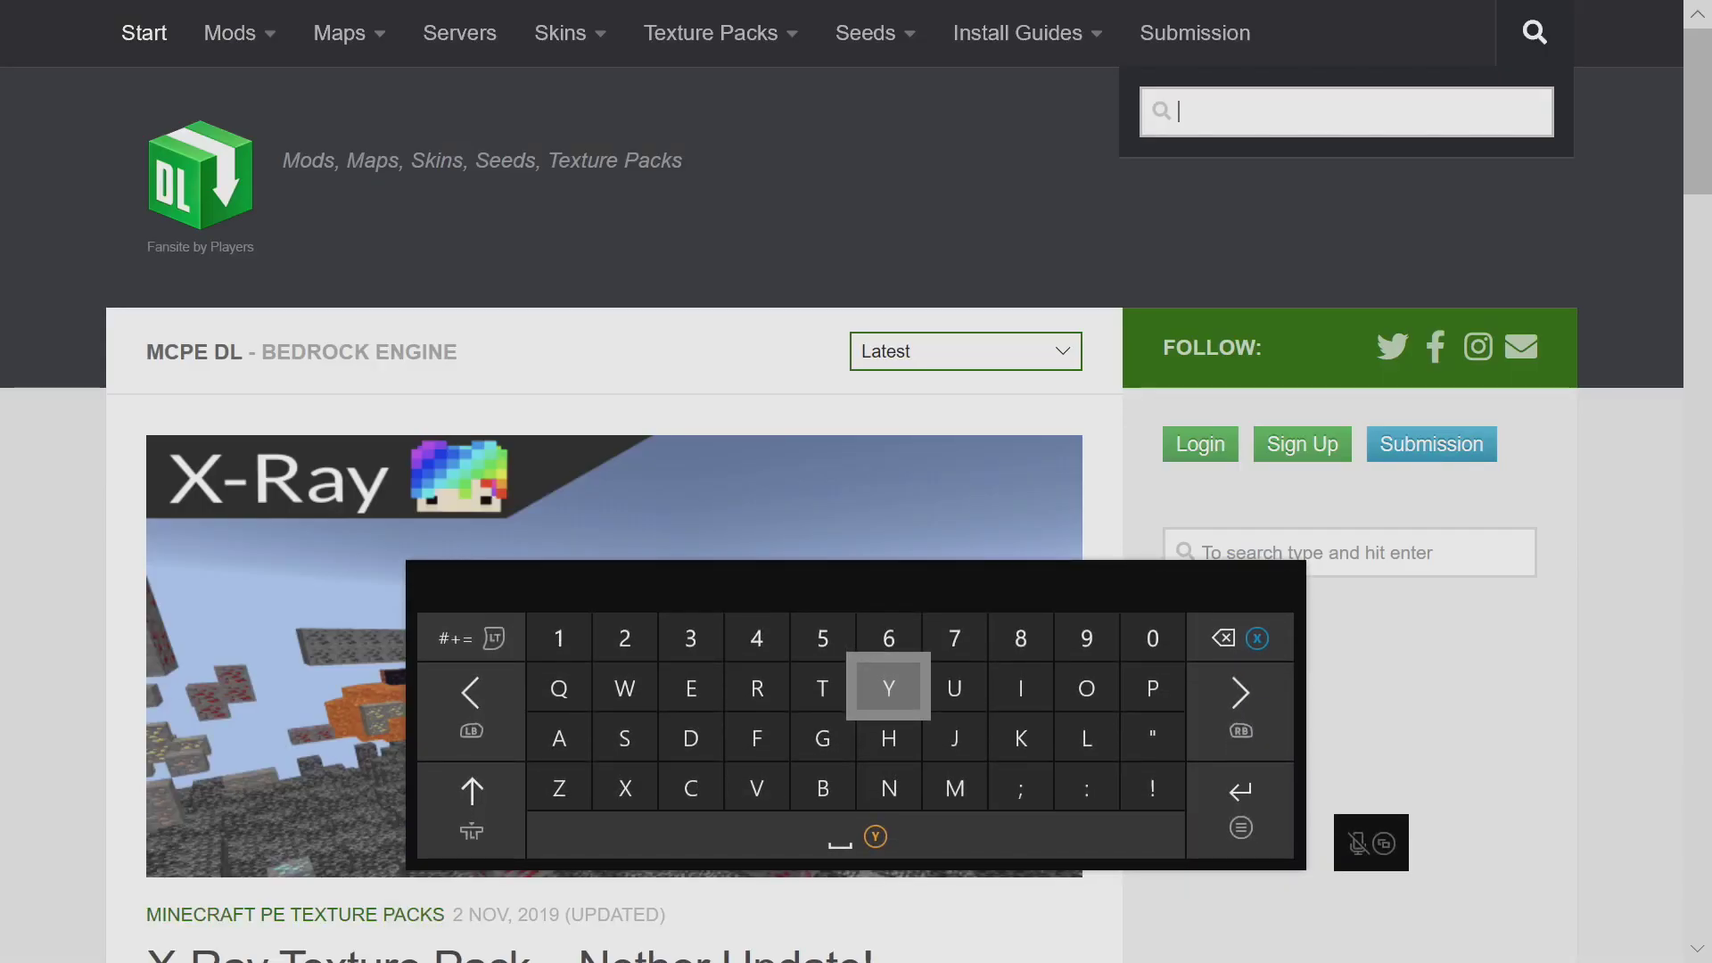
key(Down)
key(Left)
key(Left)
key(Left)
key(Down)
key(Left)
text(X)
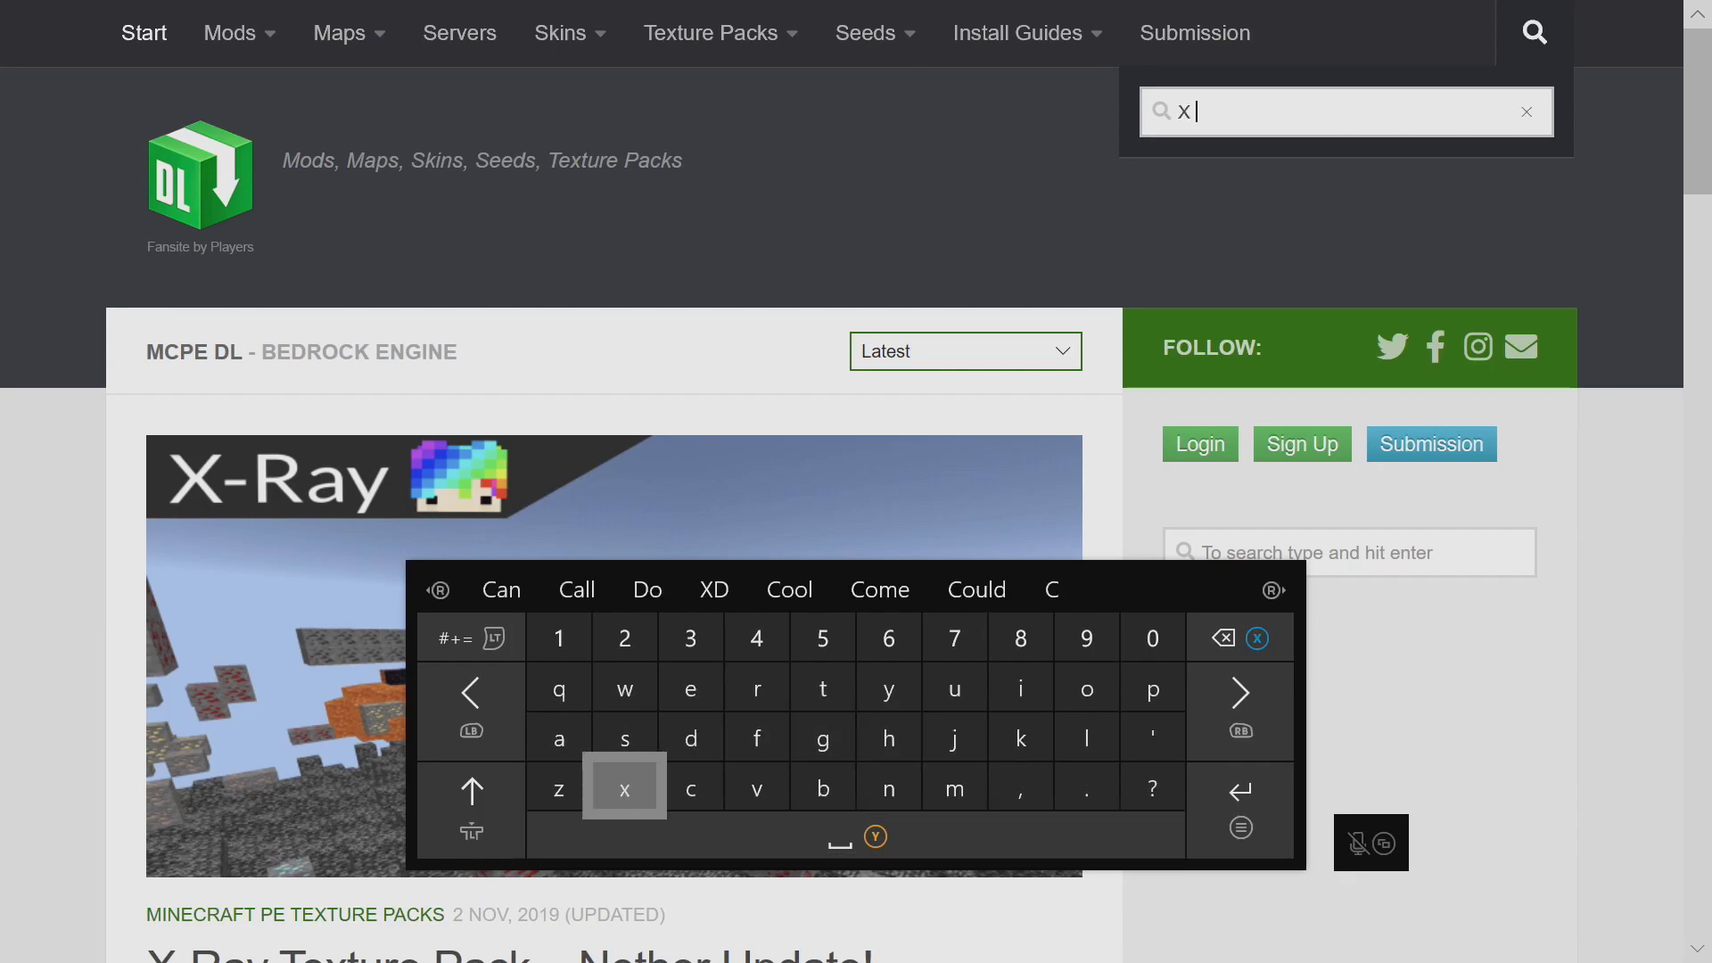
key(Right)
key(Up)
key(Up)
text(r)
key(Left)
key(Down)
key(Left)
key(Left)
text(a)
key(Right)
key(Up)
key(Right)
key(Right)
key(Right)
key(Right)
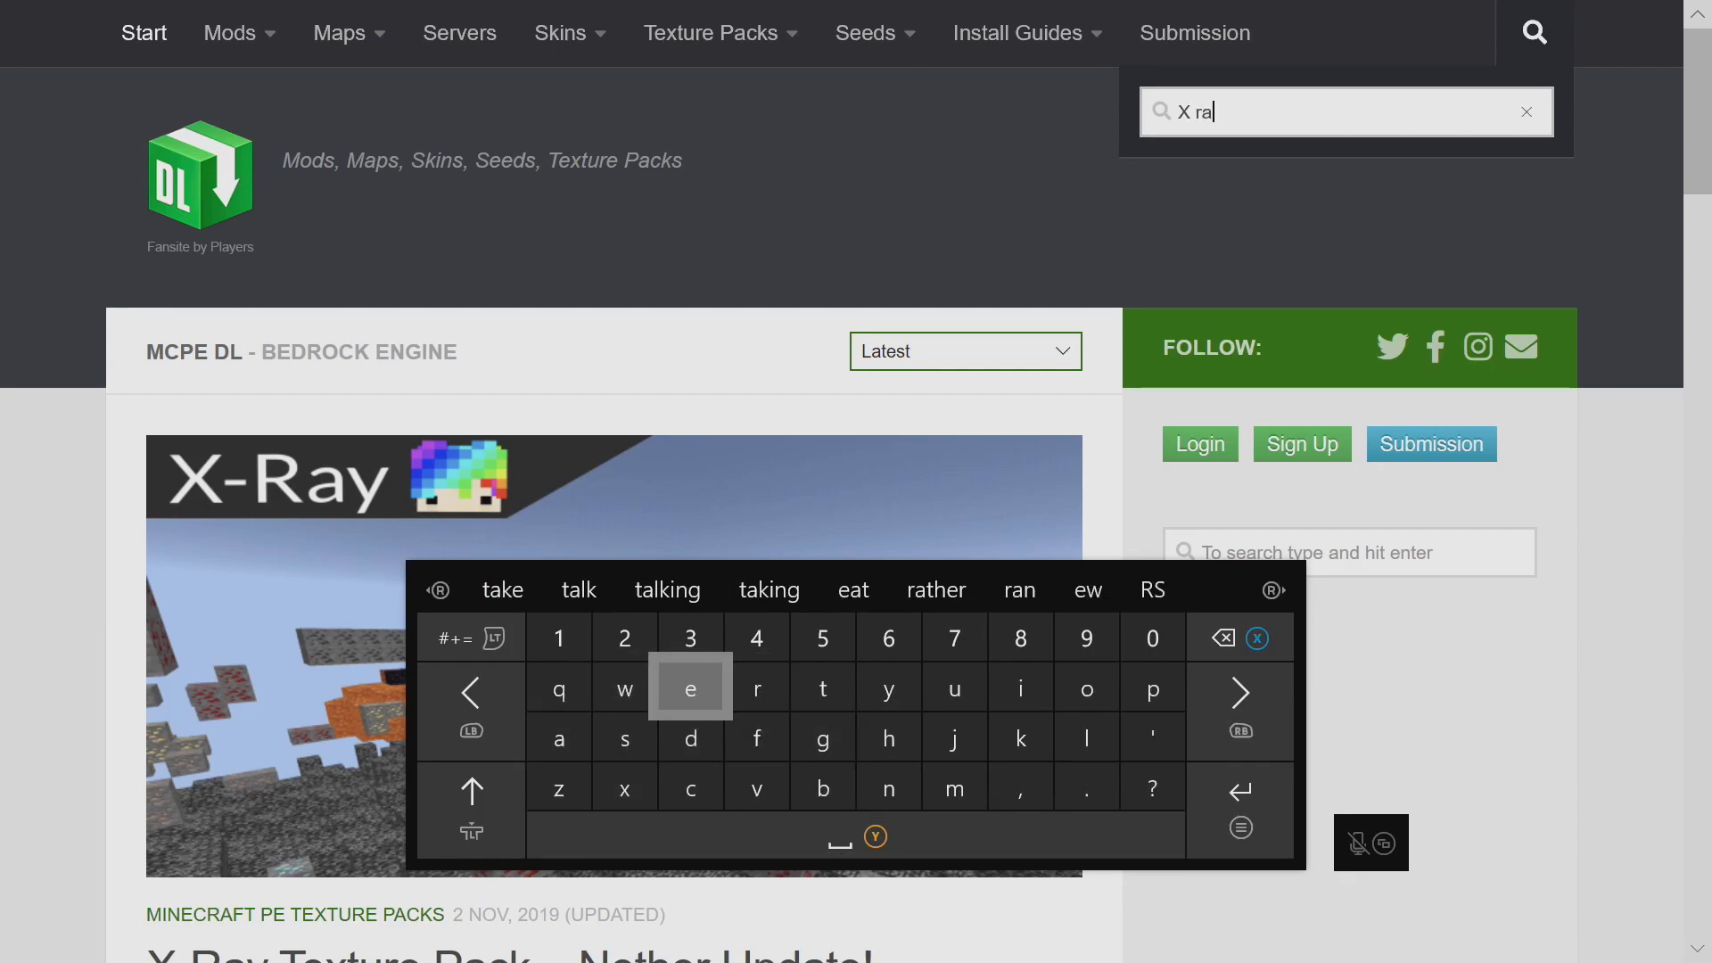
text(y)
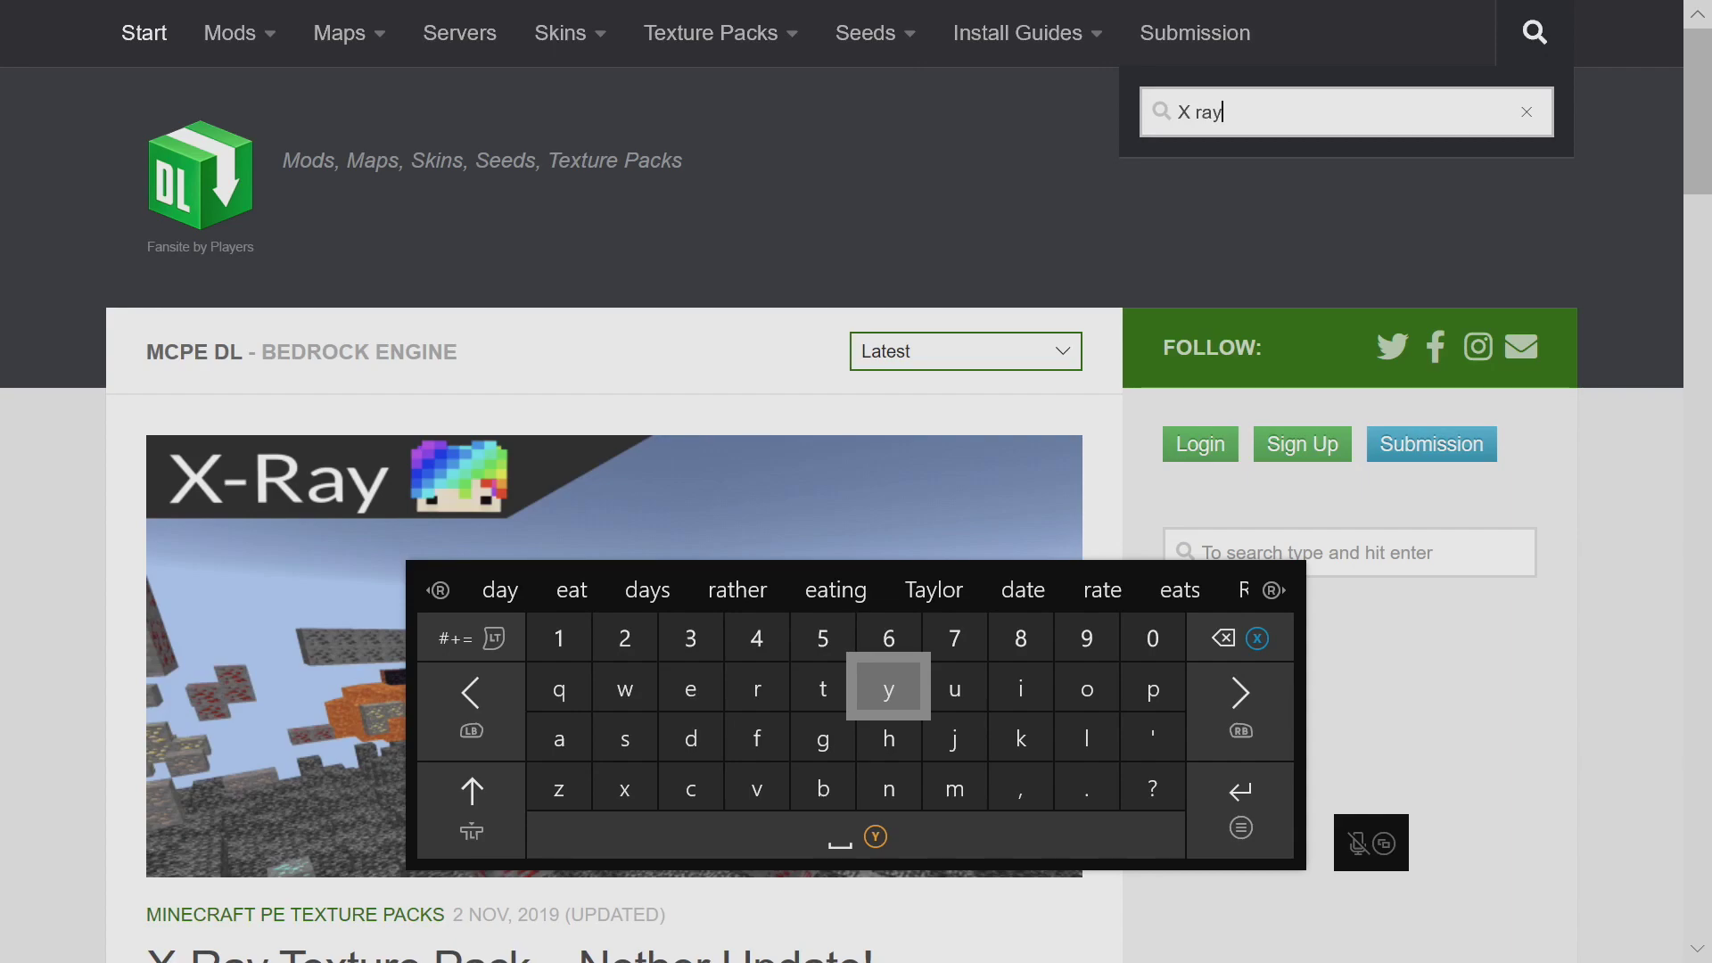
key(Return)
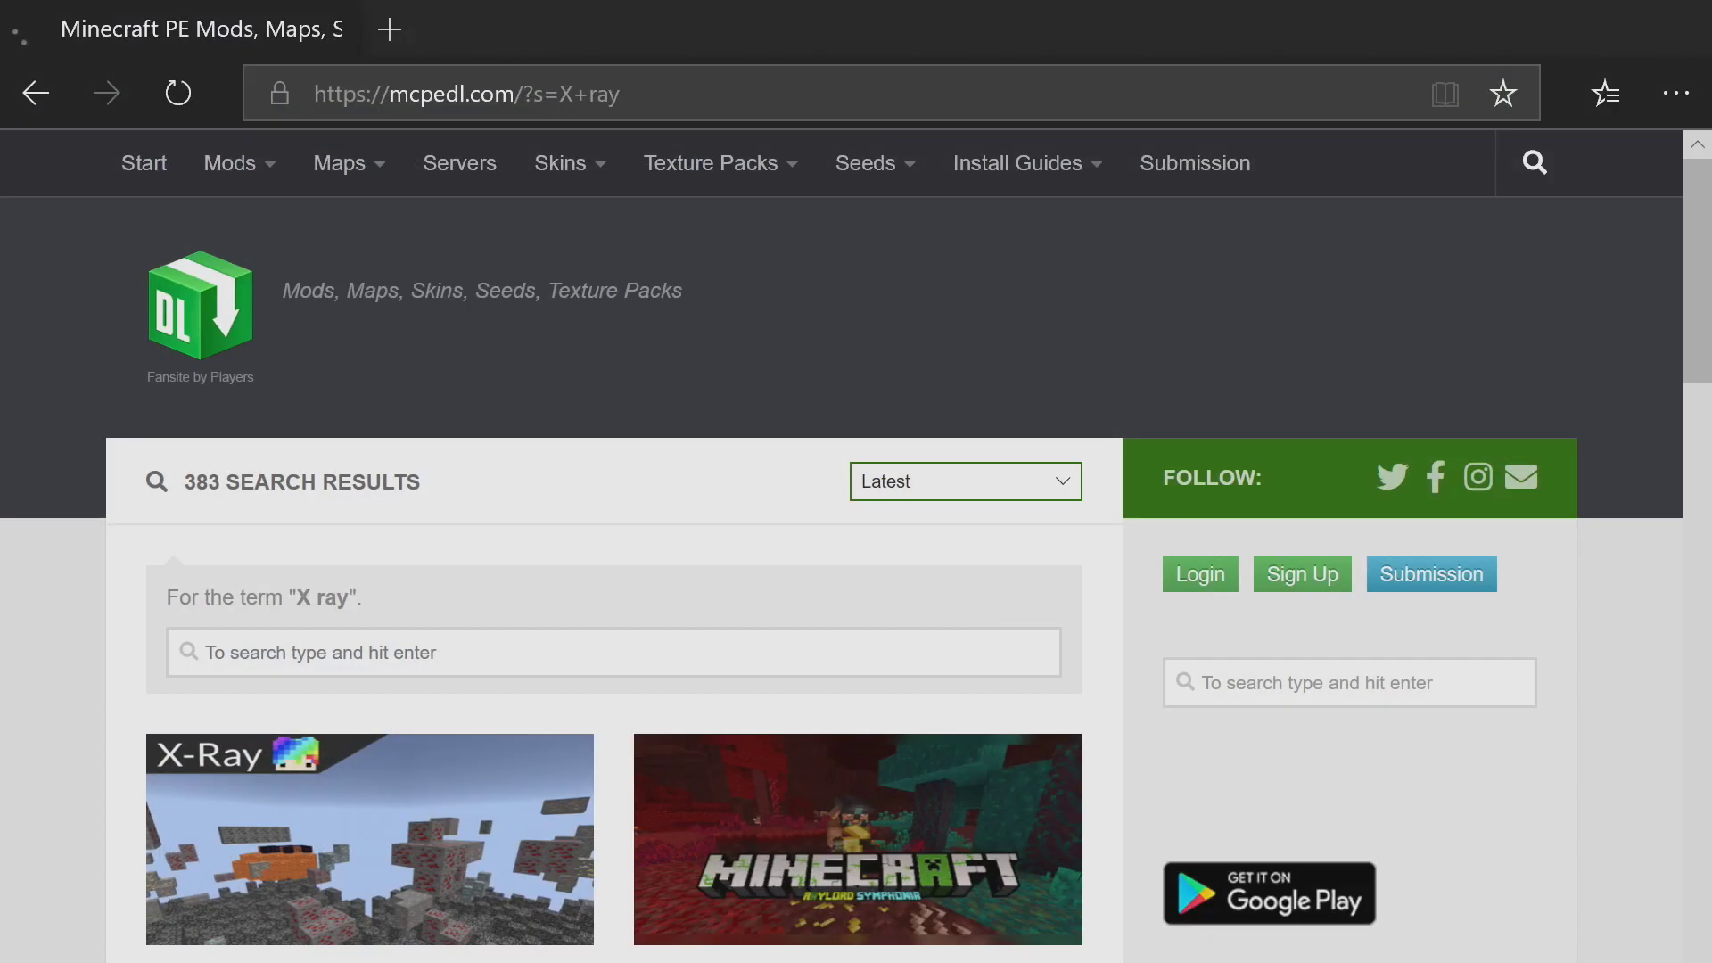
scroll(1433, 267, down, 5)
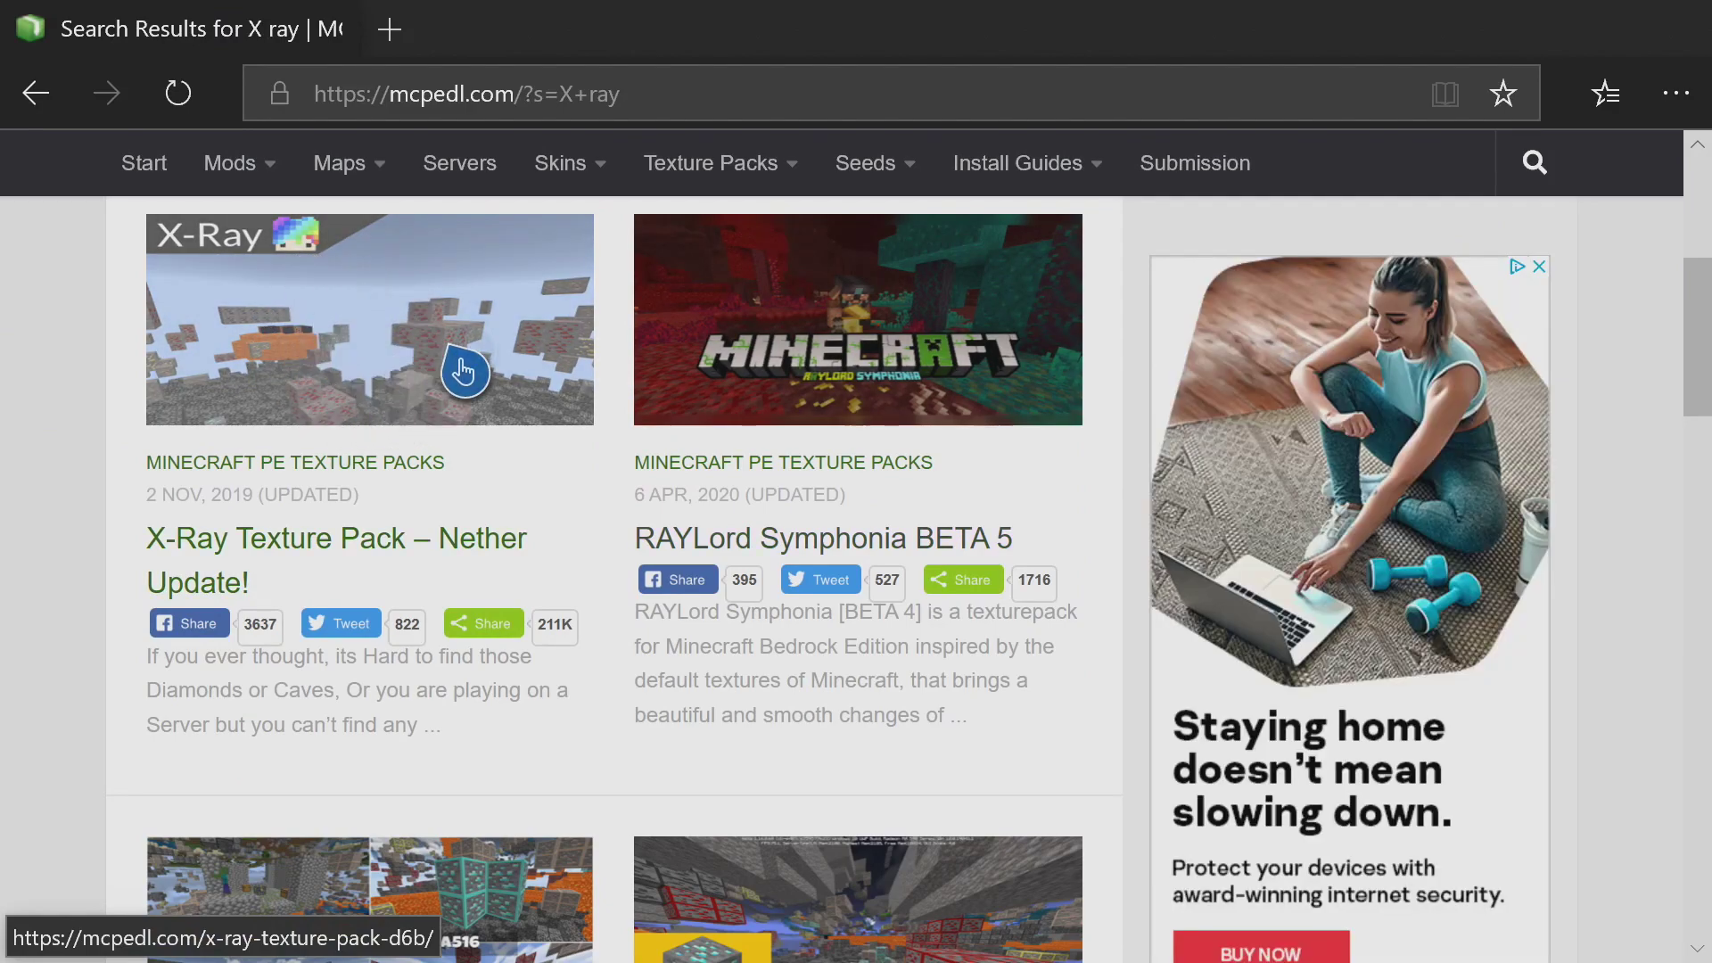
Step: Open the X-Ray Texture Pack – Nether Update! page and follow its Download X-Ray.mcpack link
click(363, 319)
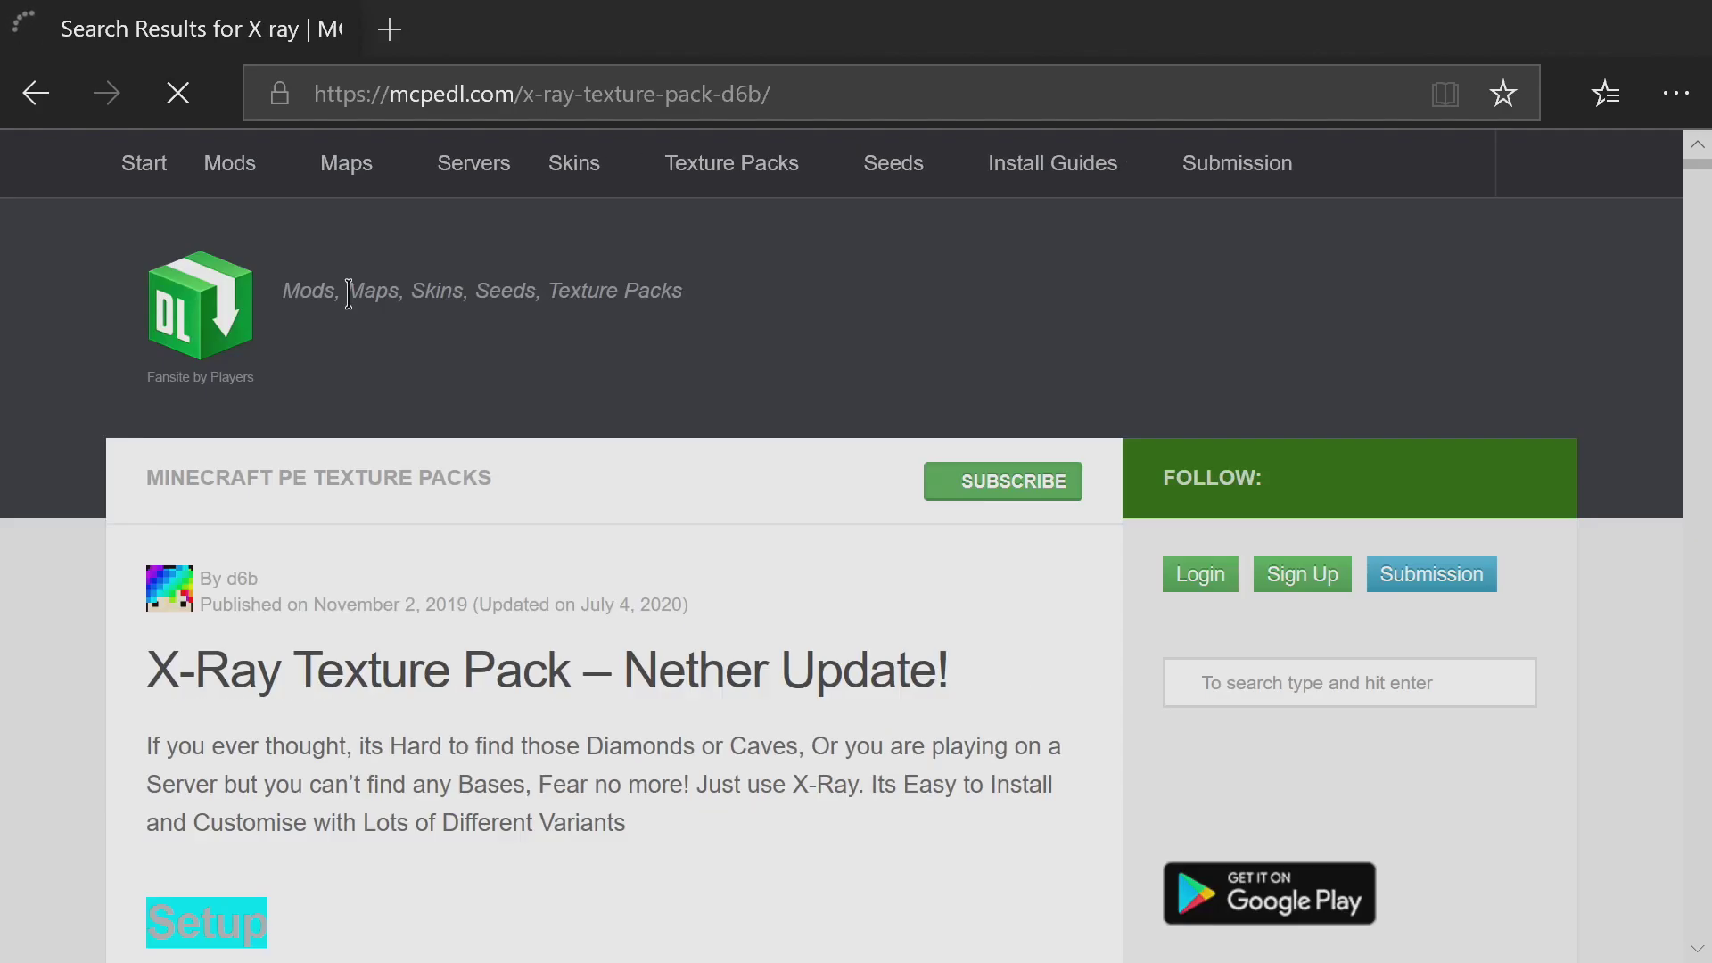
scroll(365, 323, down, 10)
scroll(365, 323, down, 5)
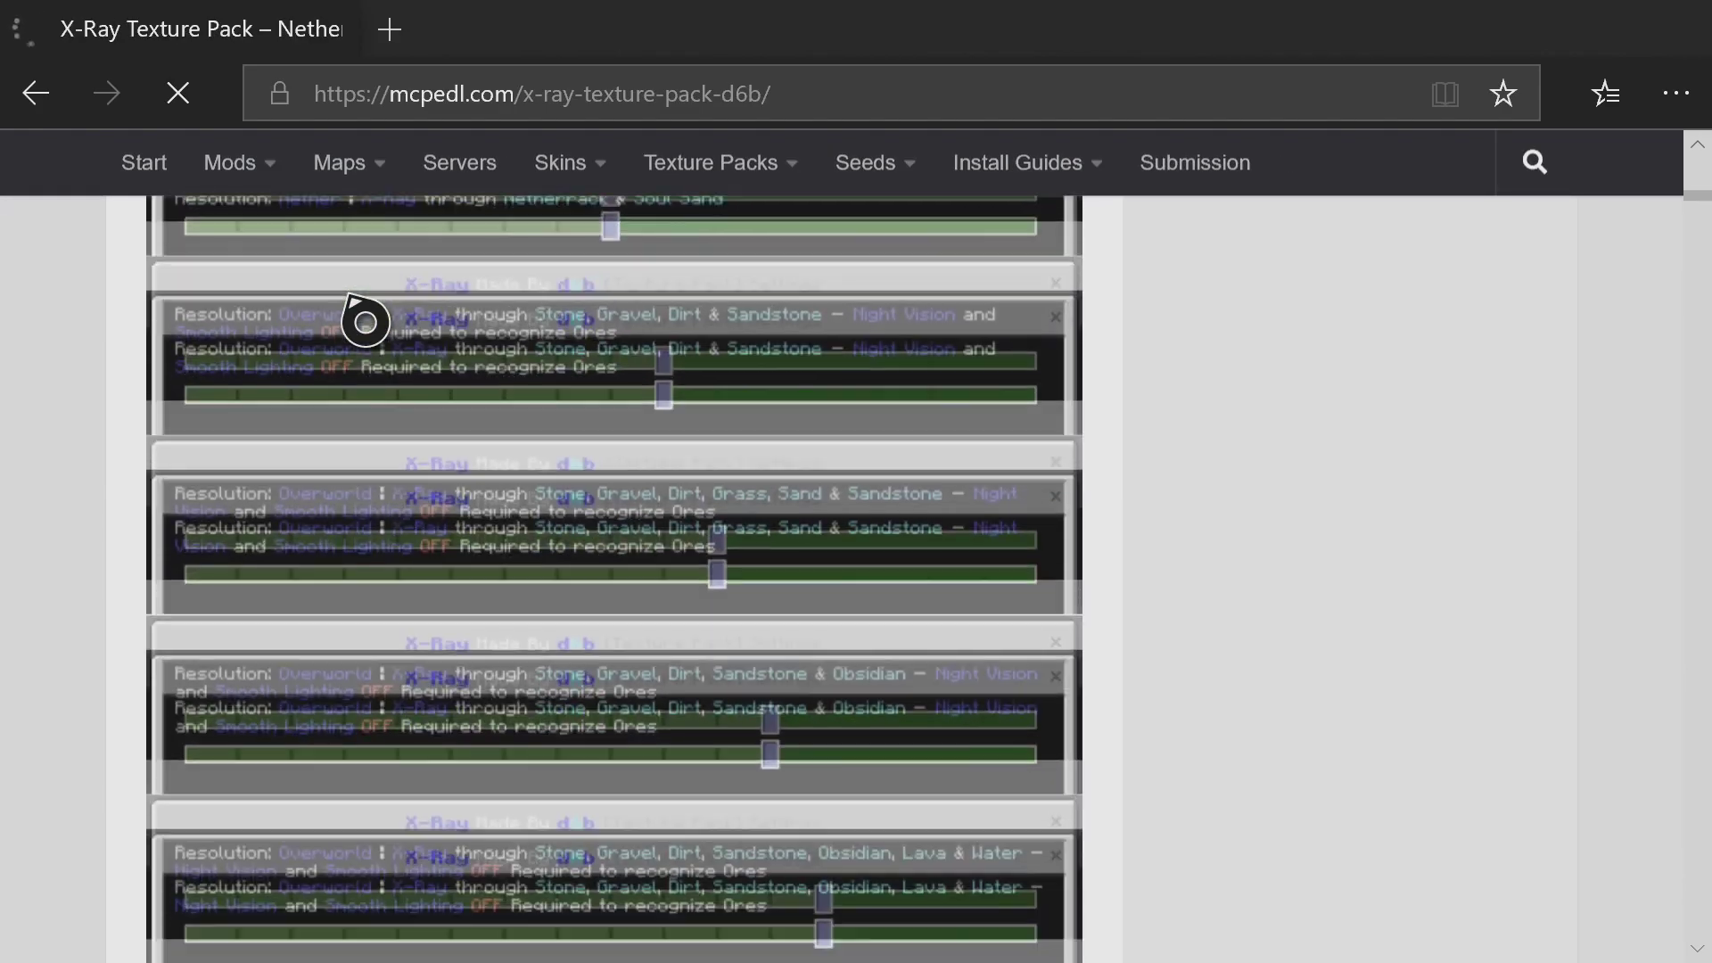
scroll(365, 323, down, 10)
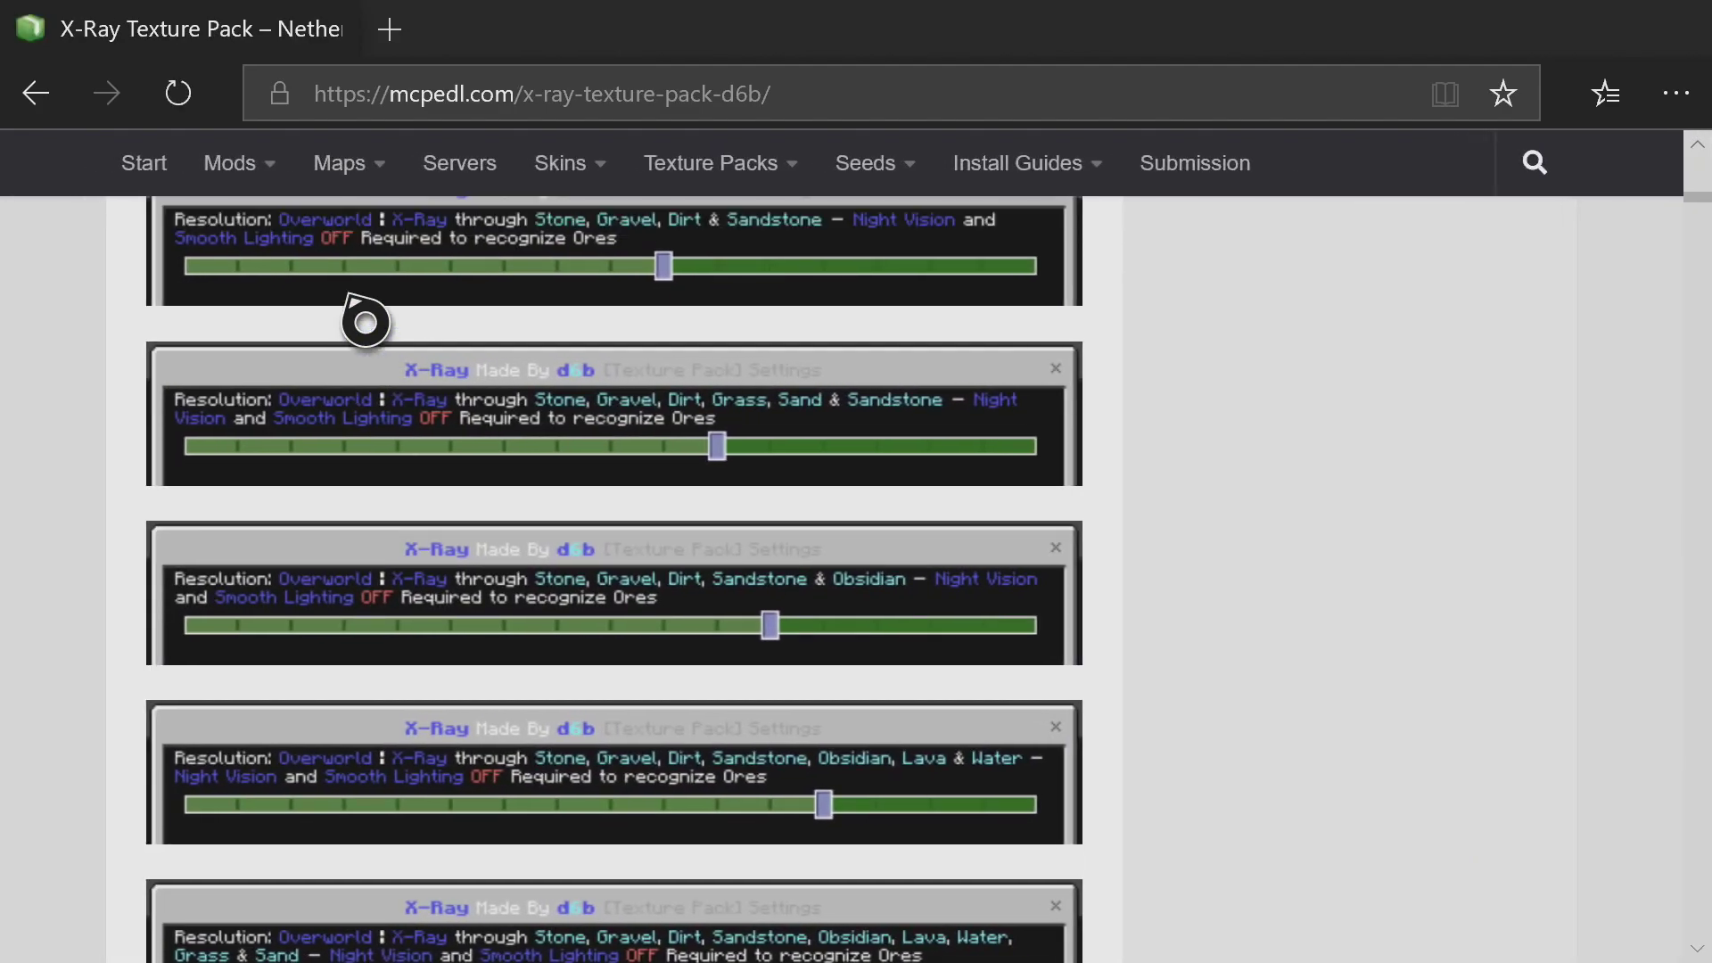
scroll(364, 323, down, 10)
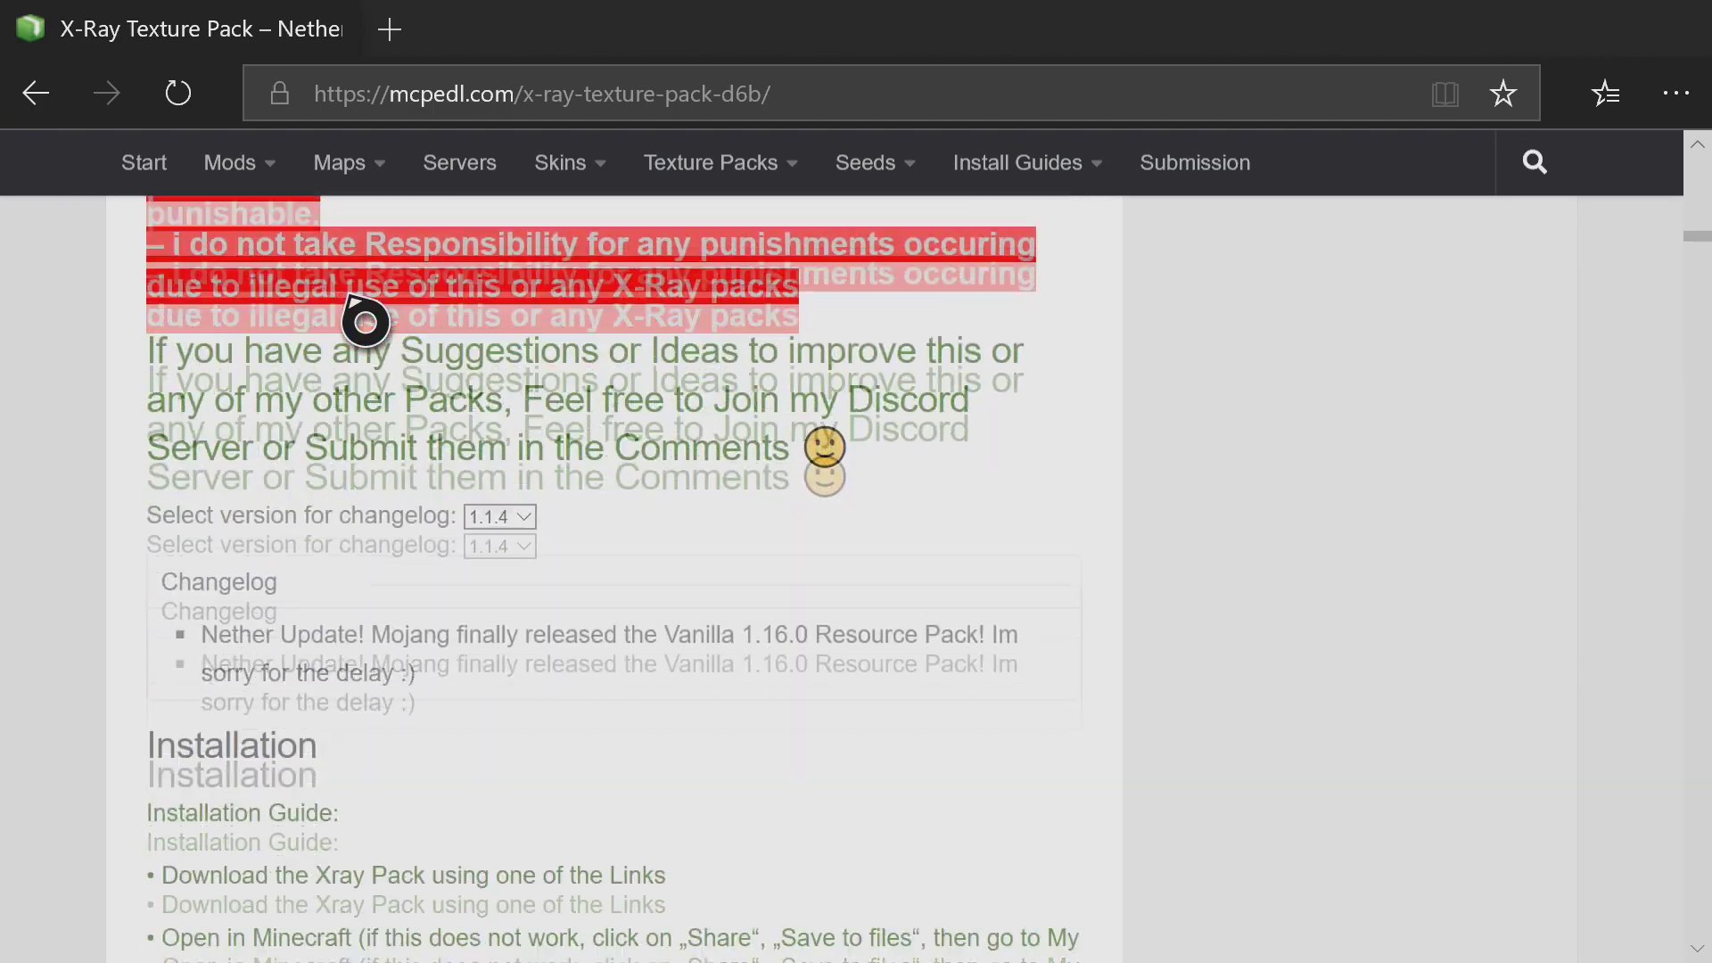
scroll(365, 323, up, 3)
scroll(365, 323, down, 2)
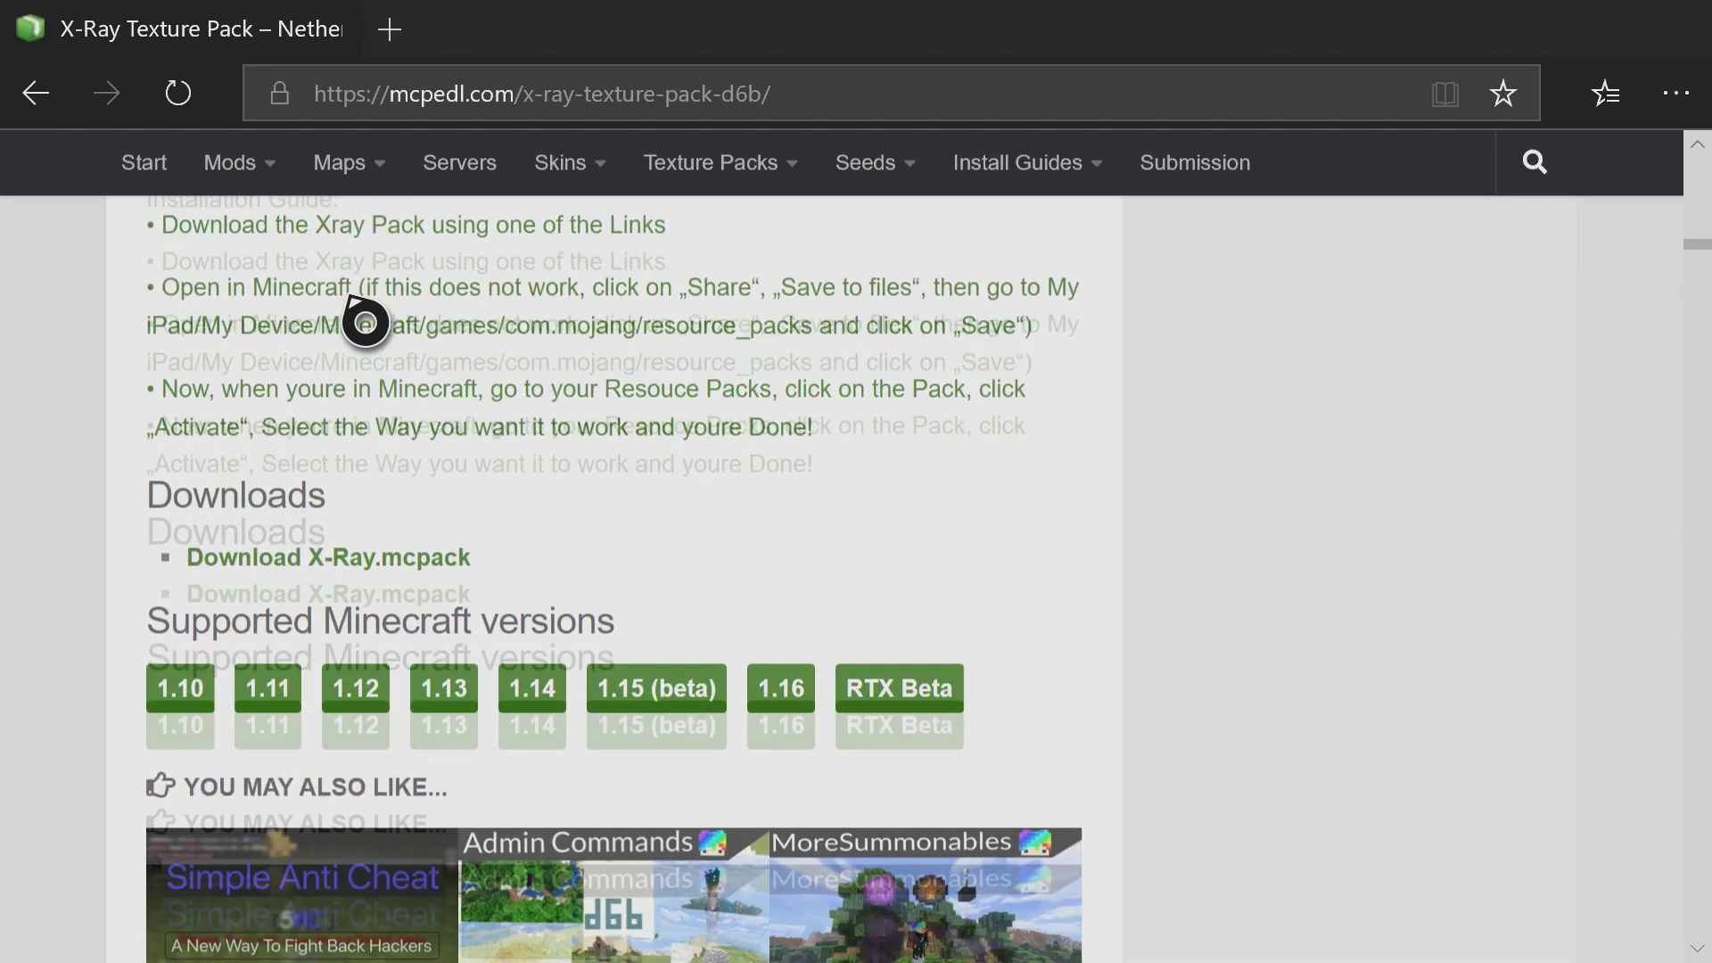
scroll(364, 322, up, 3)
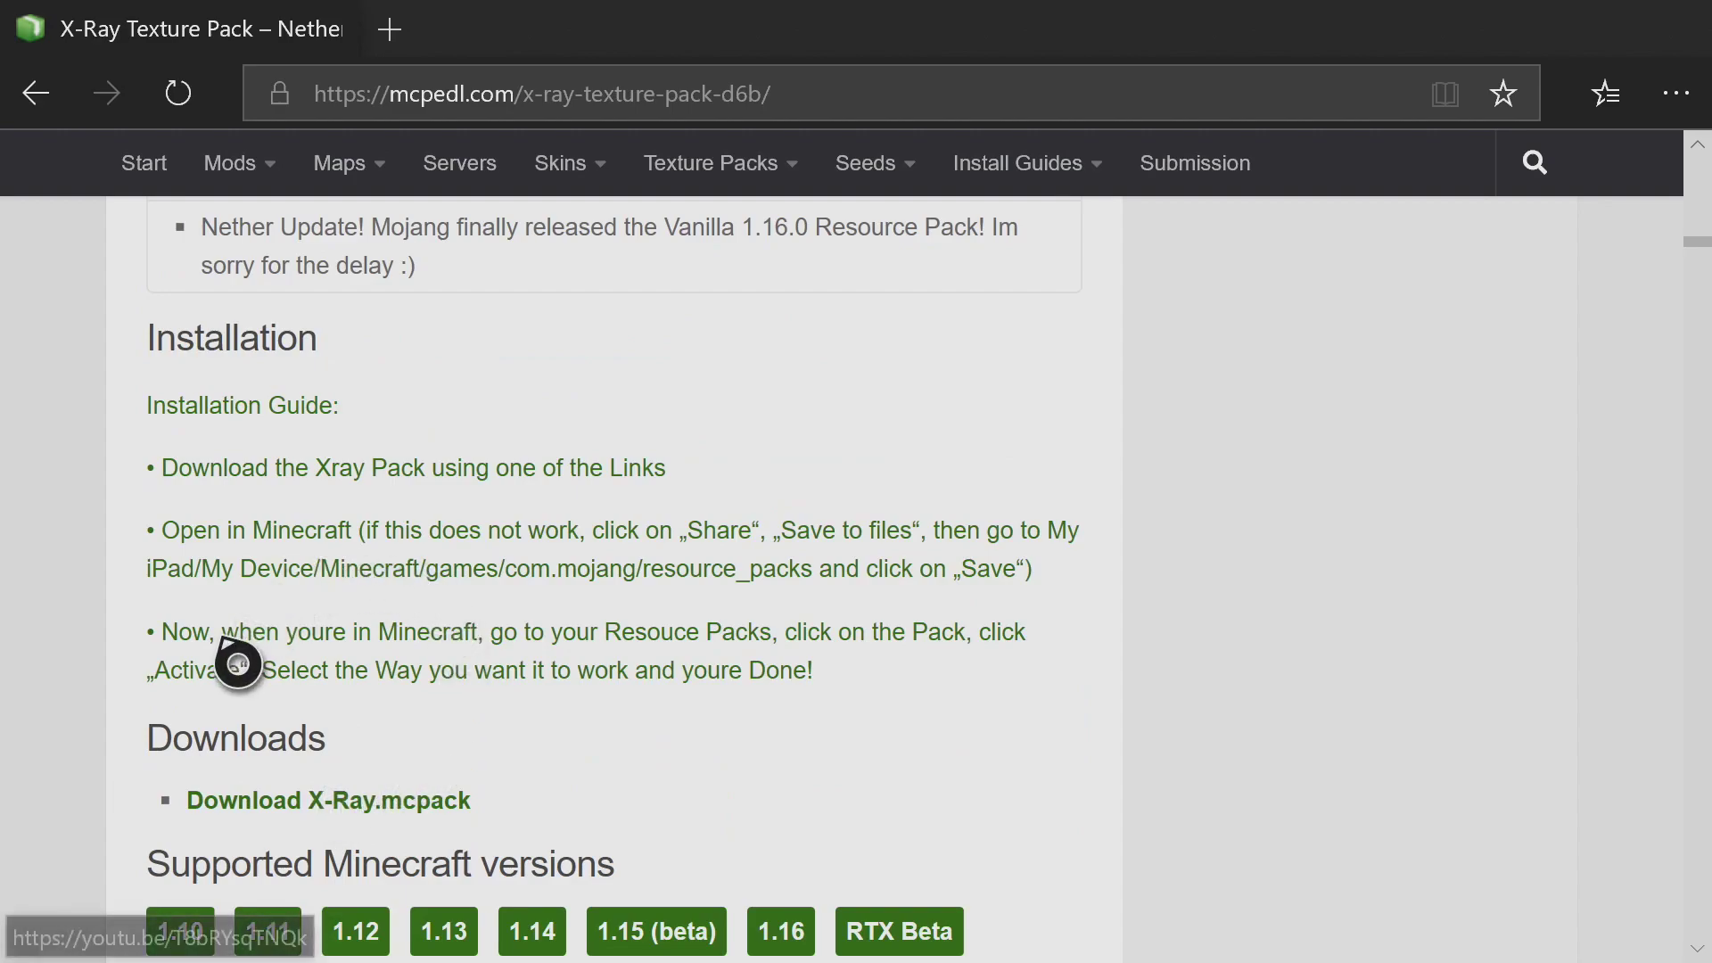
scroll(227, 642, down, 2)
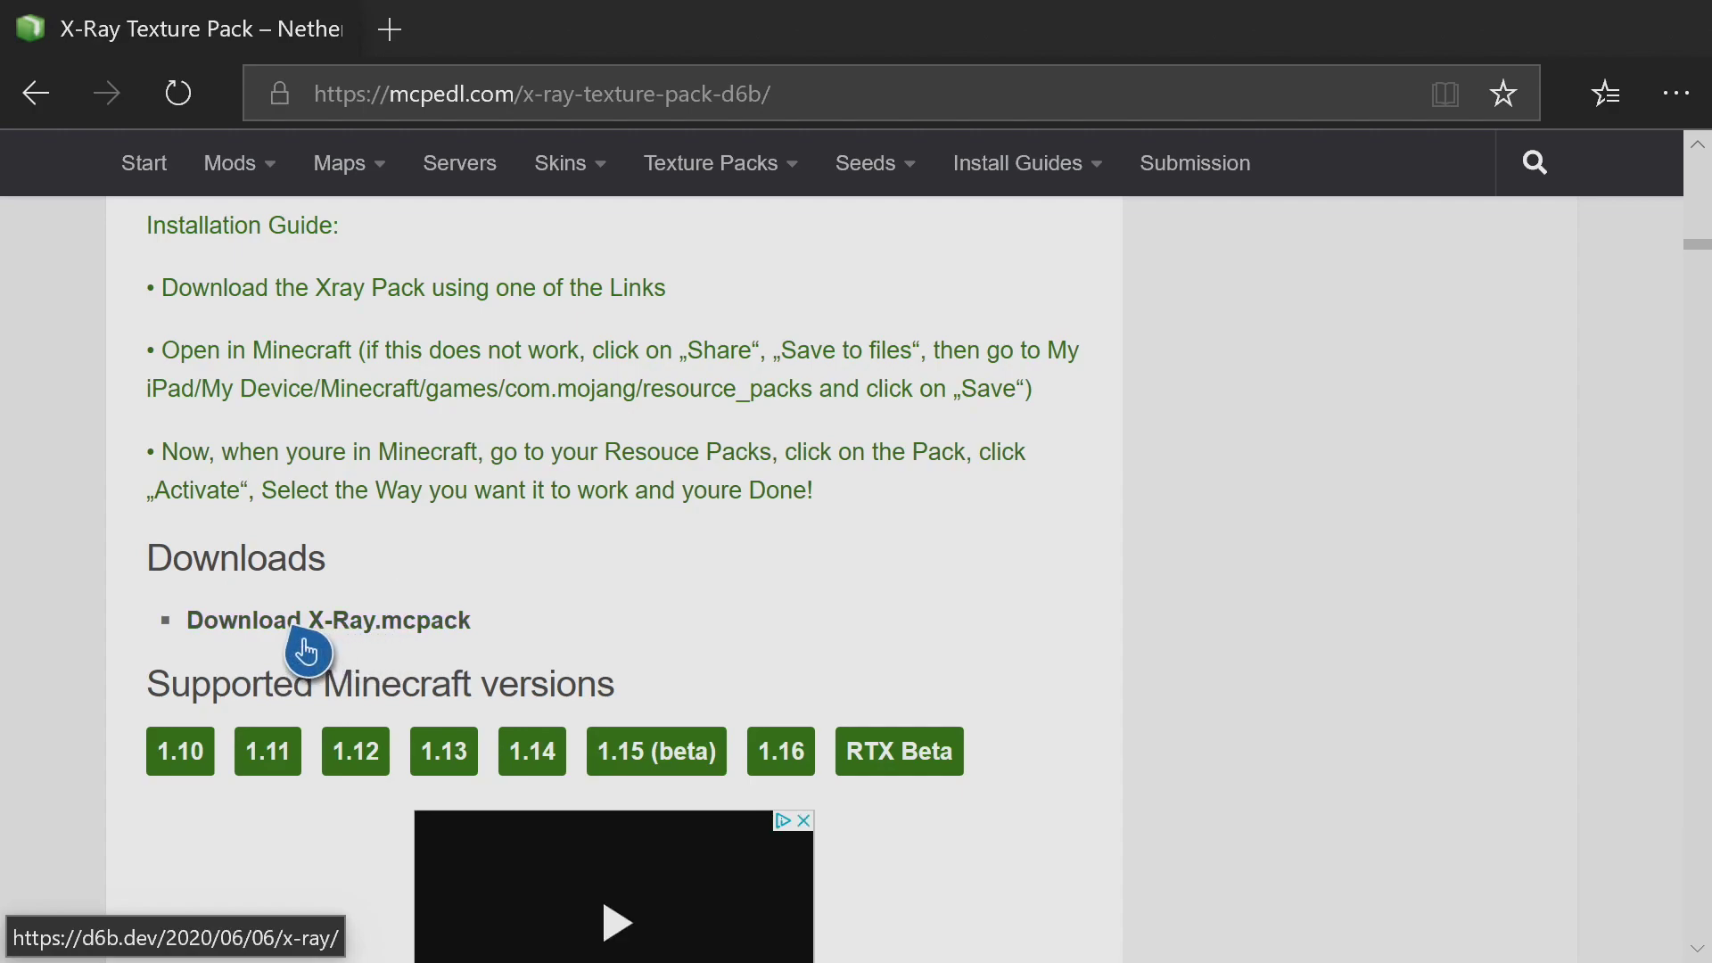
click(304, 642)
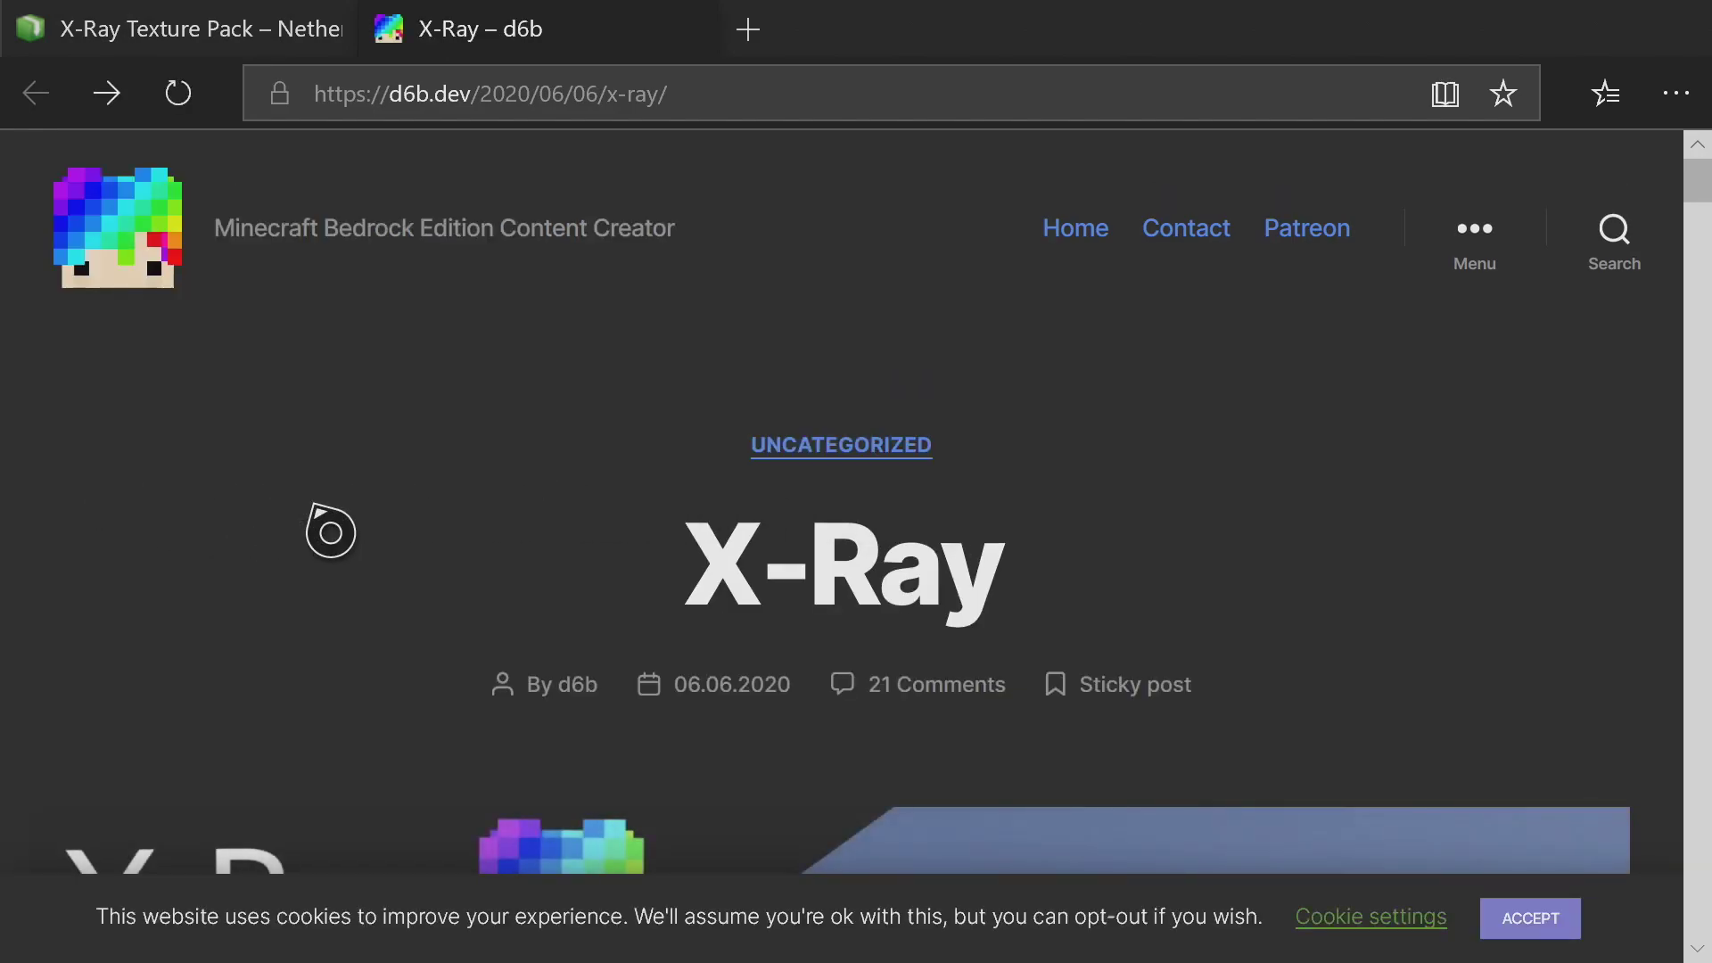
Step: Scroll the d6b.dev X-Ray page to its Downloads section with the ADF.LY DOWNLOAD link
scroll(331, 533, down, 20)
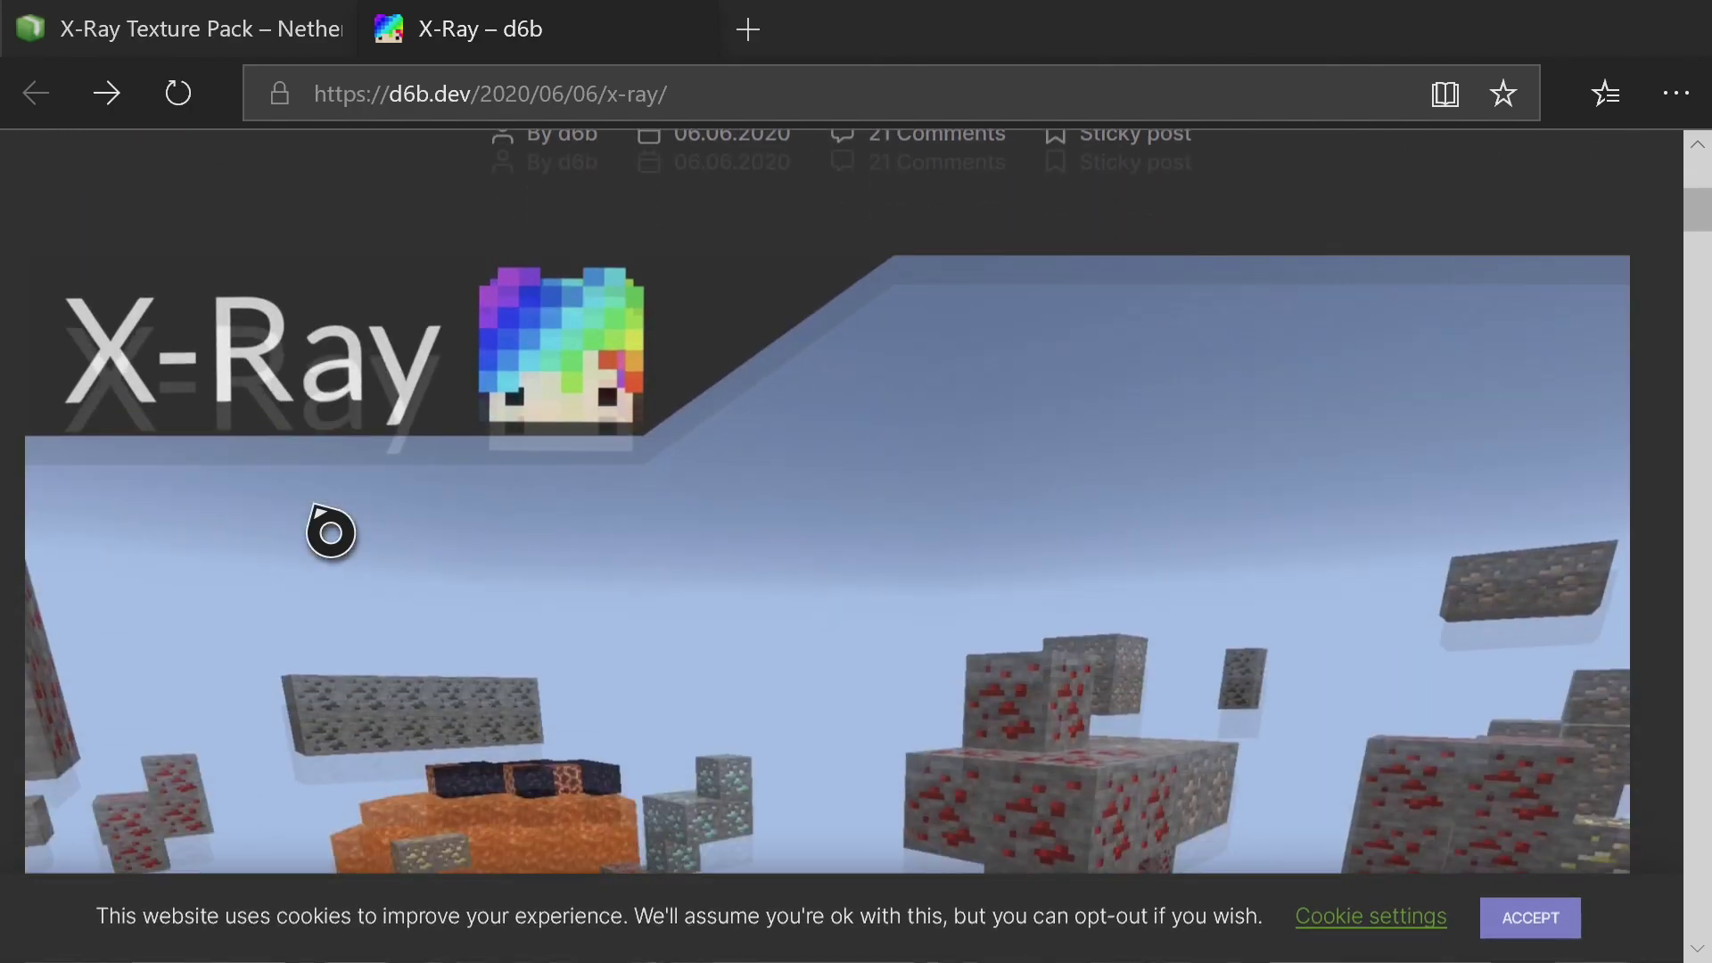
scroll(331, 532, down, 15)
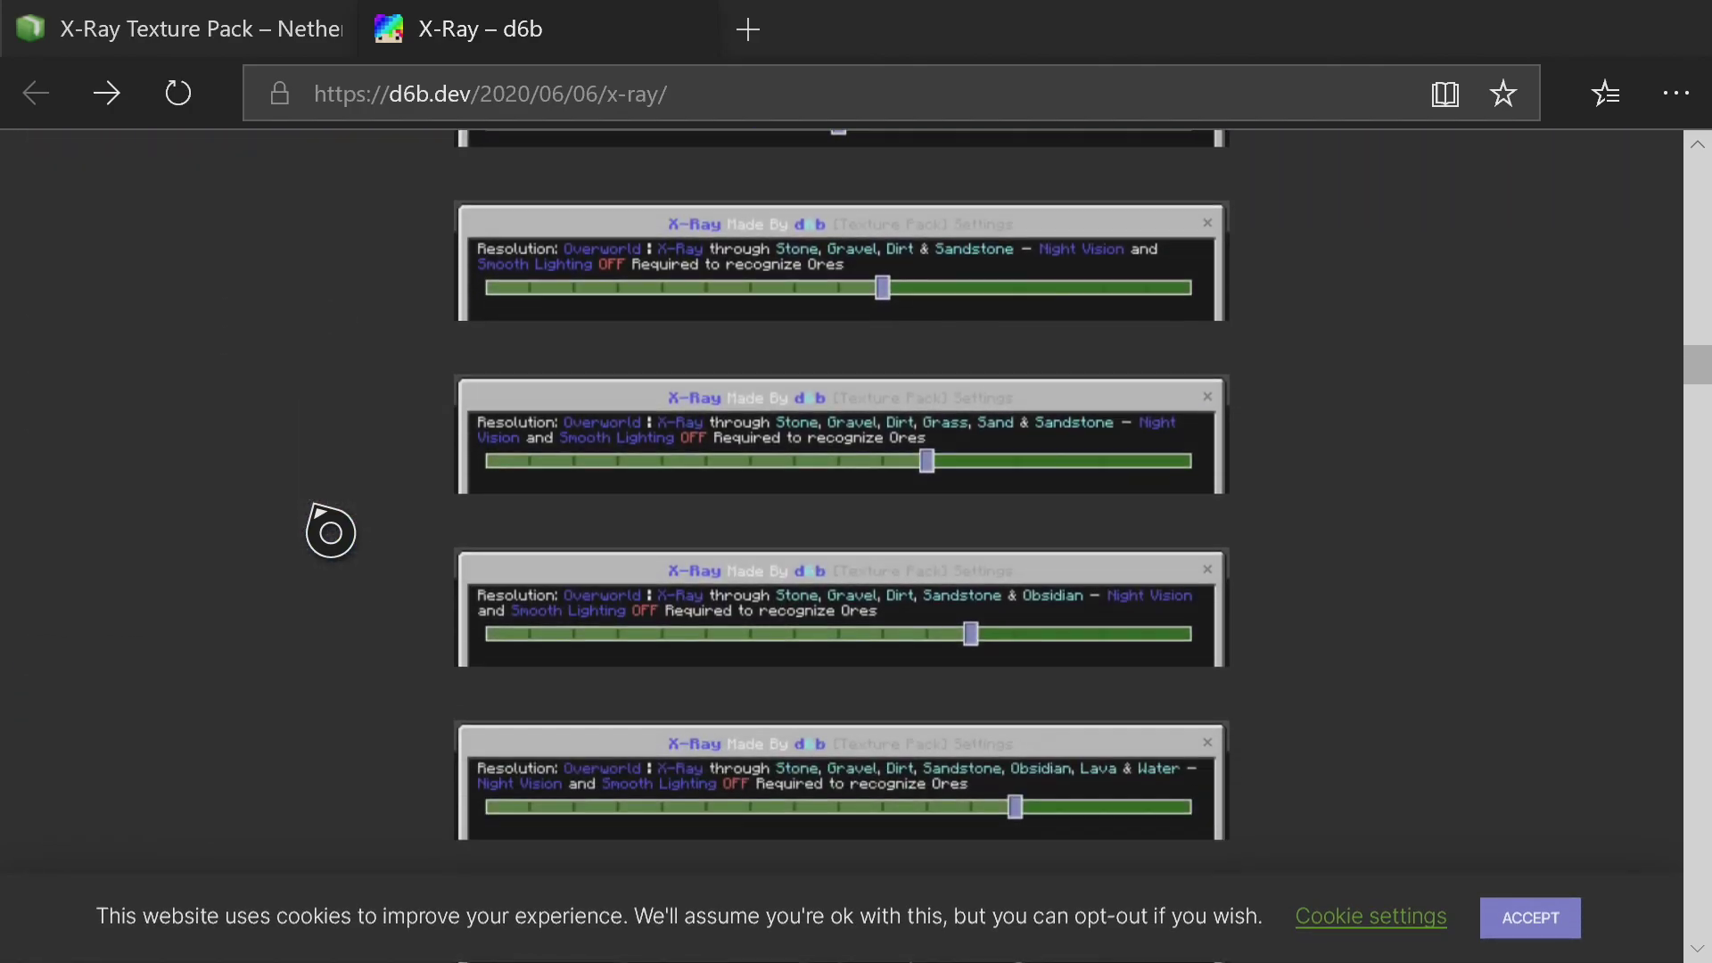
scroll(330, 532, up, 1)
scroll(948, 775, down, 10)
scroll(949, 778, up, 3)
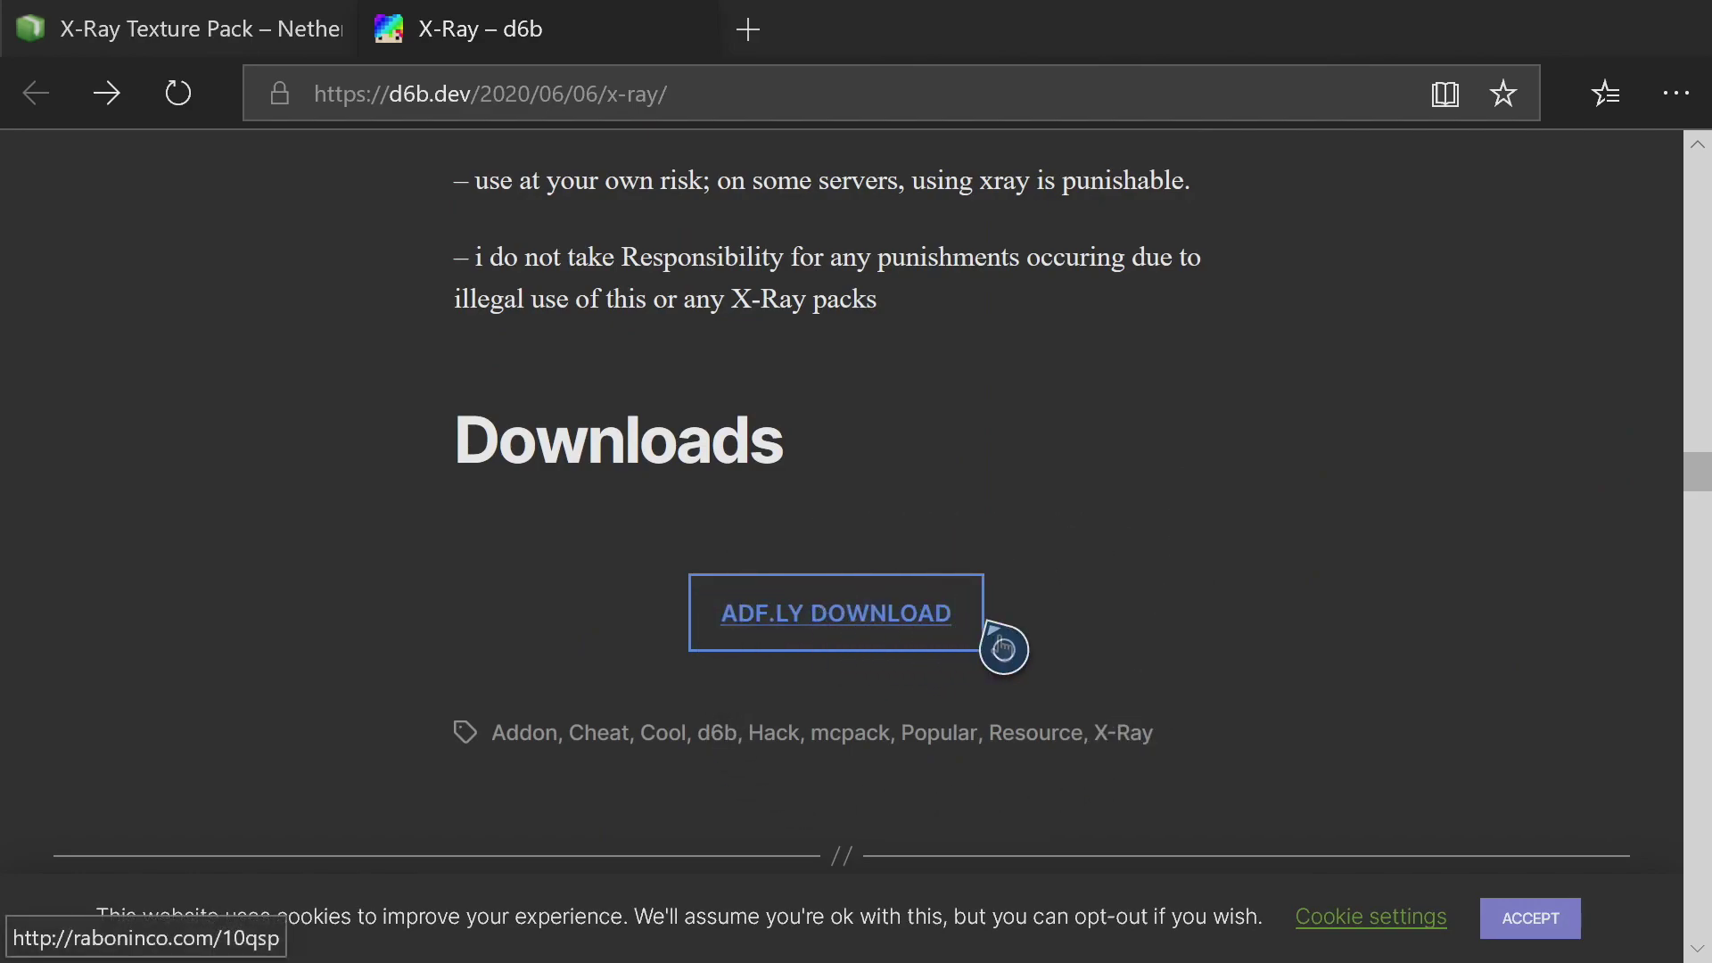
Step: Start the X-Ray download from d6b.dev, skip the ad, and close the fiaharam.net tab
click(840, 635)
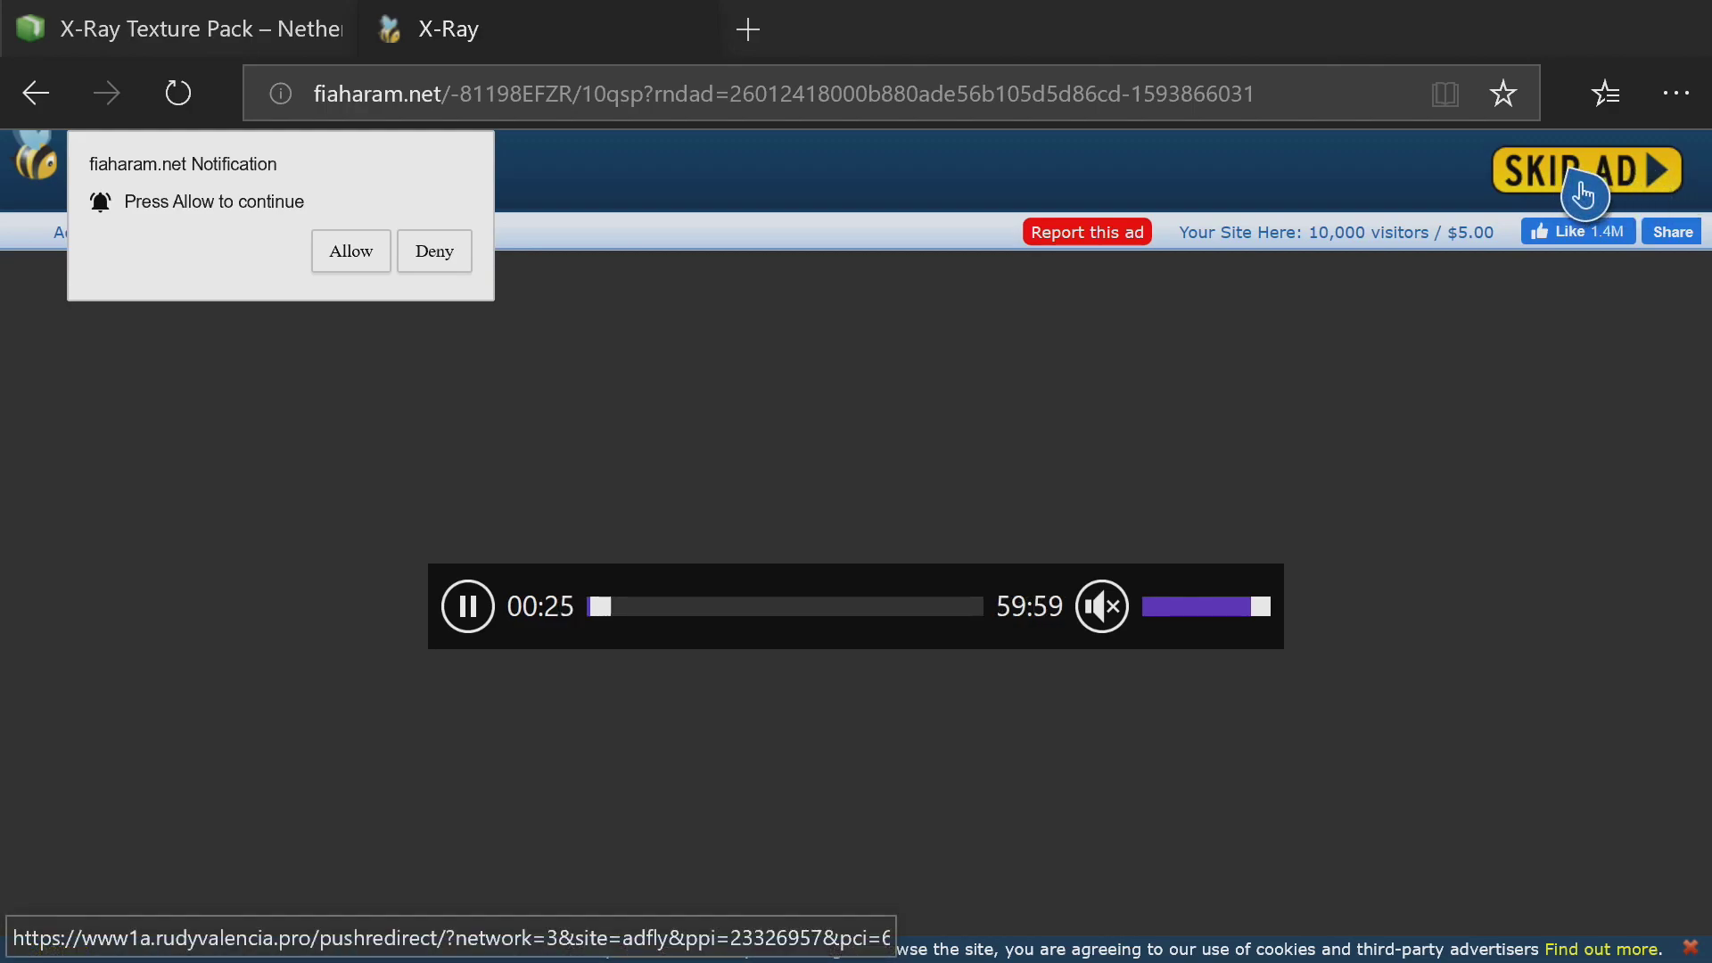
click(1640, 194)
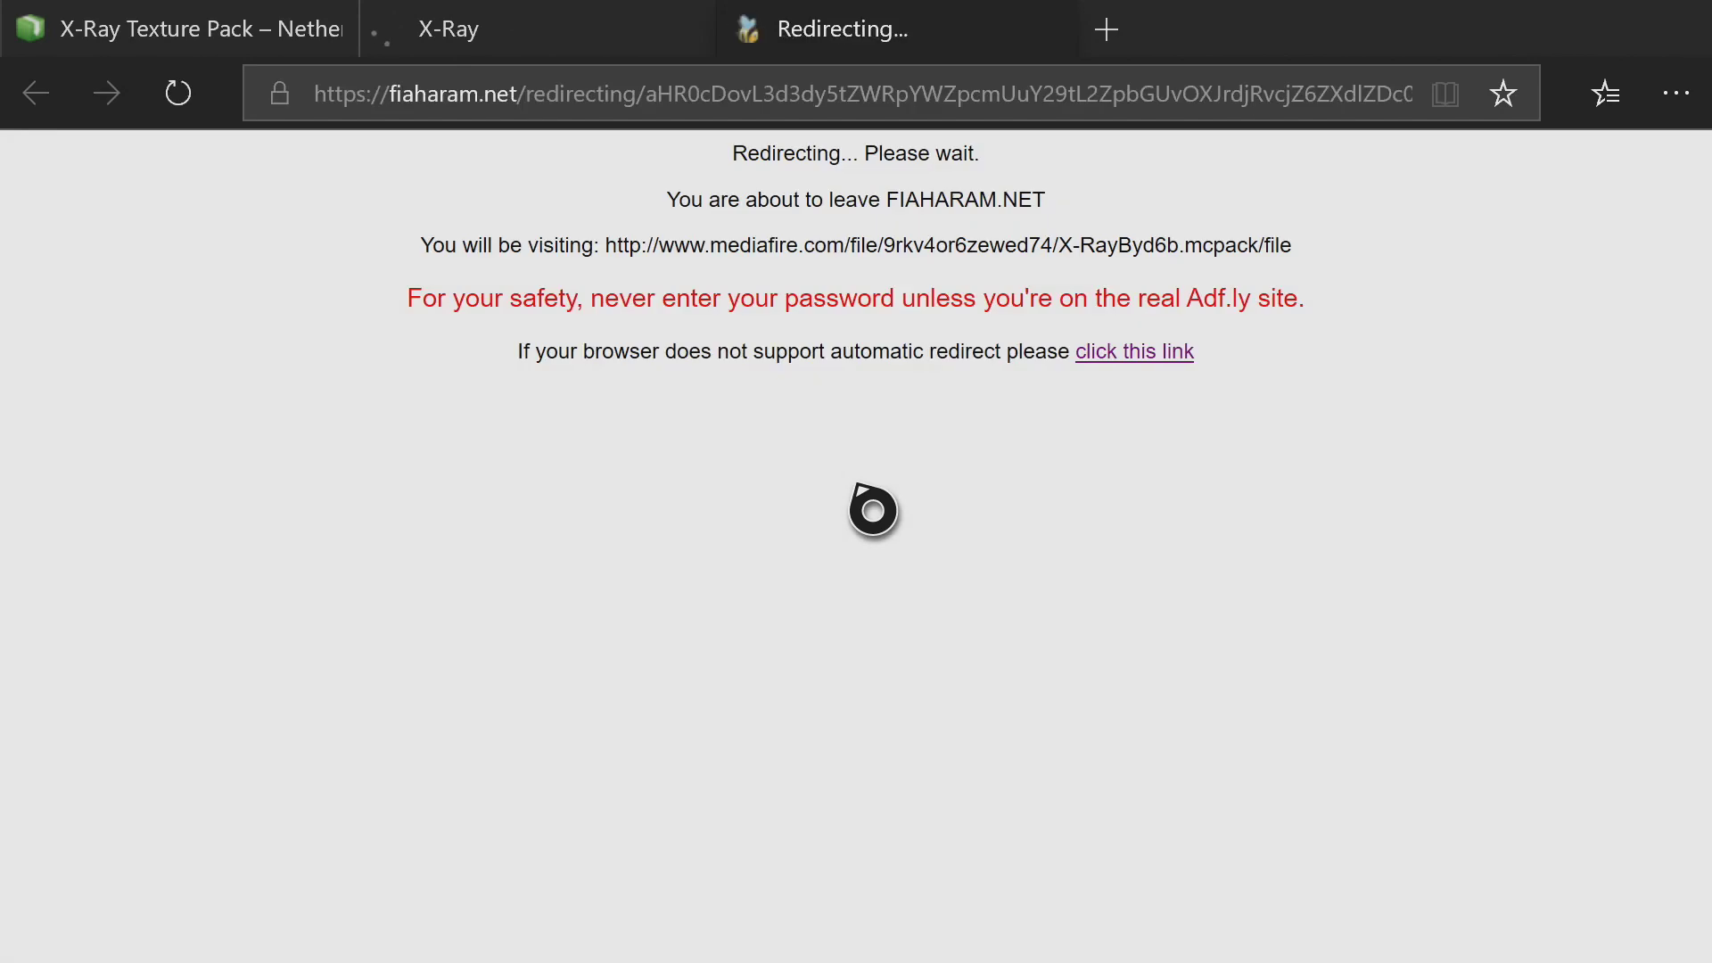
click(949, 116)
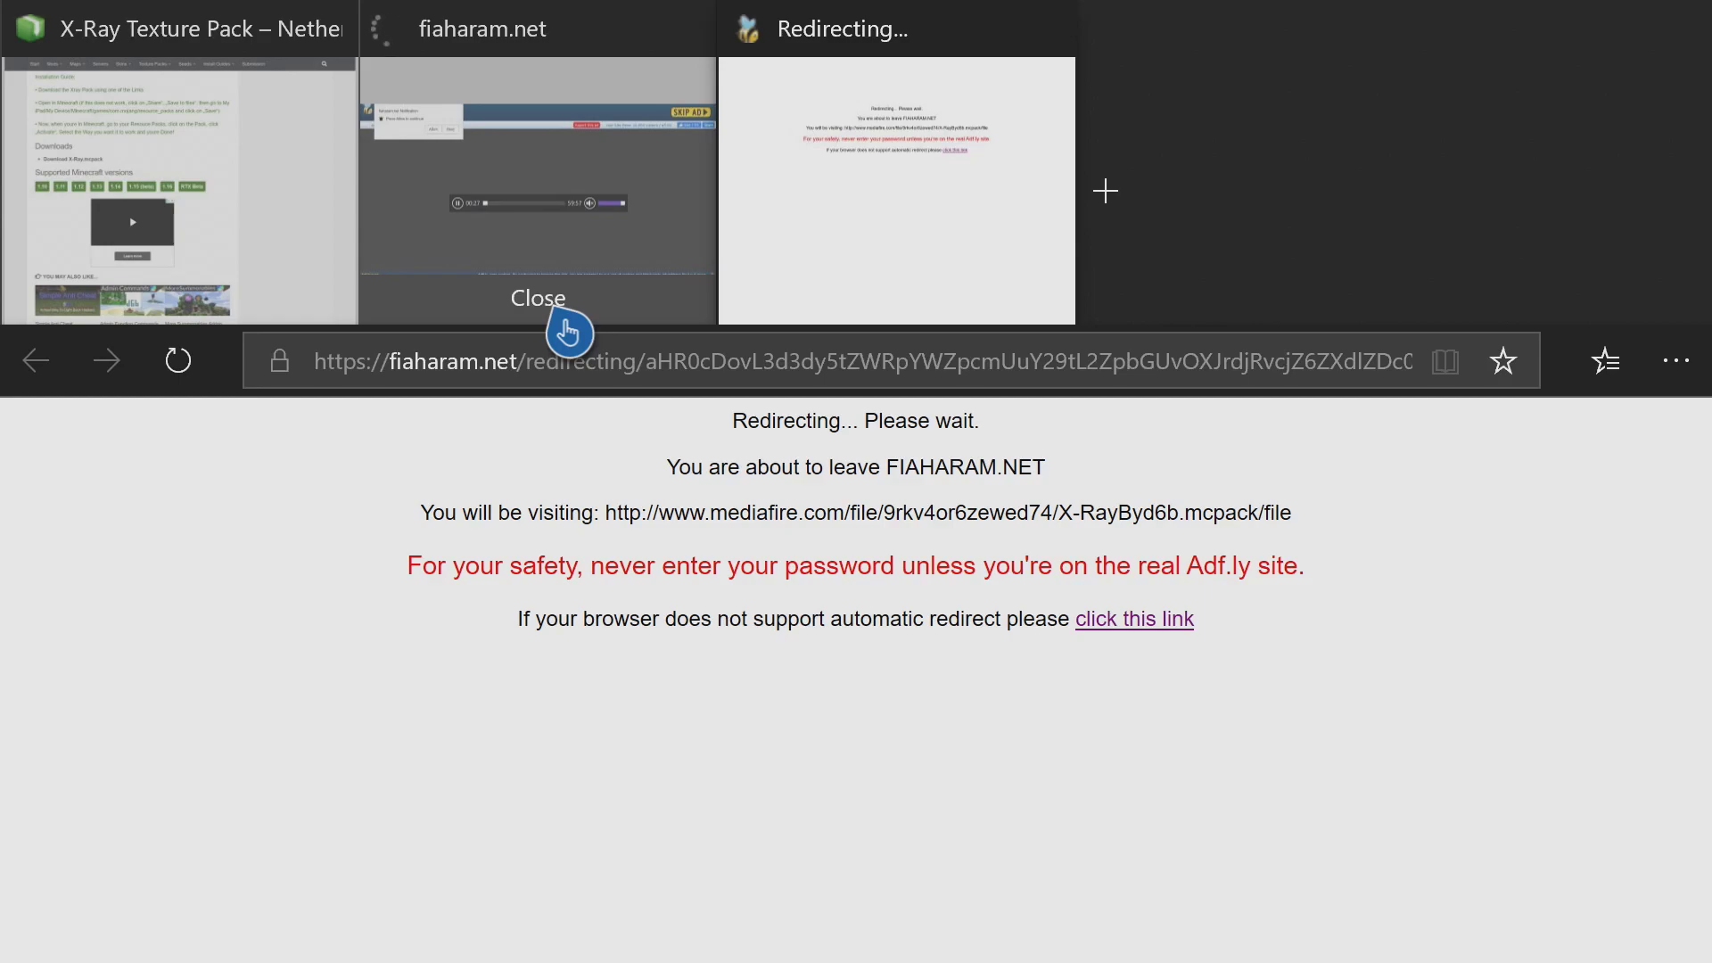
click(568, 331)
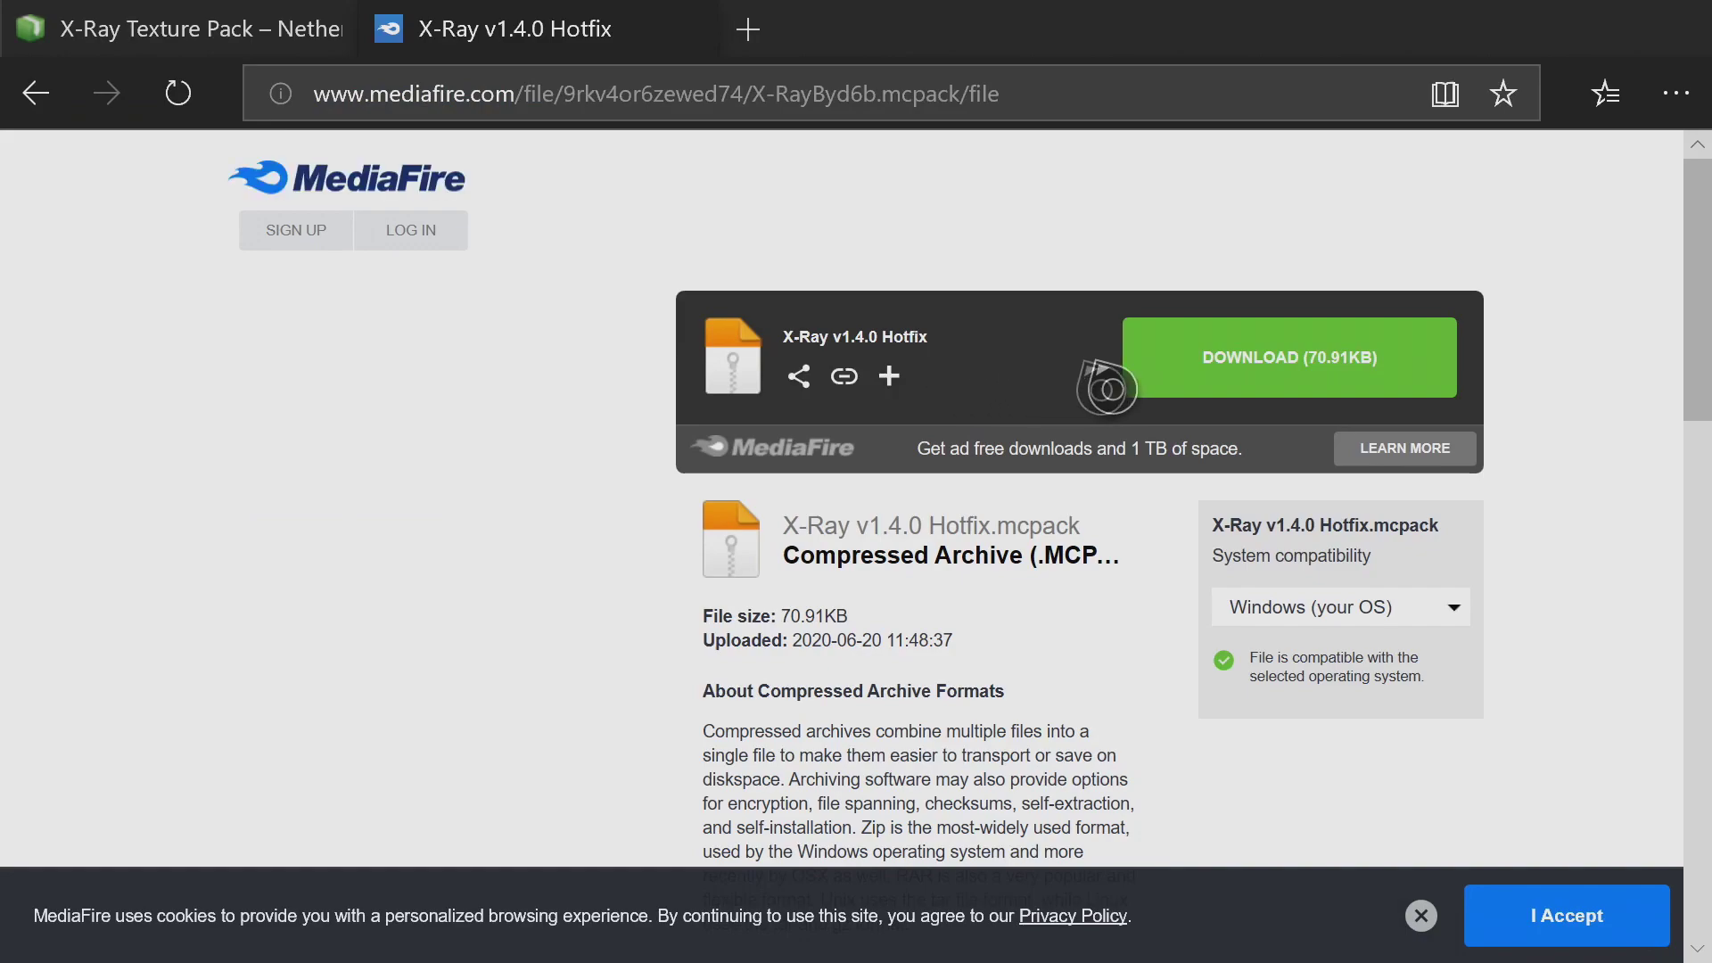
Step: Save X-Ray v1.4.0 Hotfix.mcpack from the MediaFire download link into Downloads
click(947, 107)
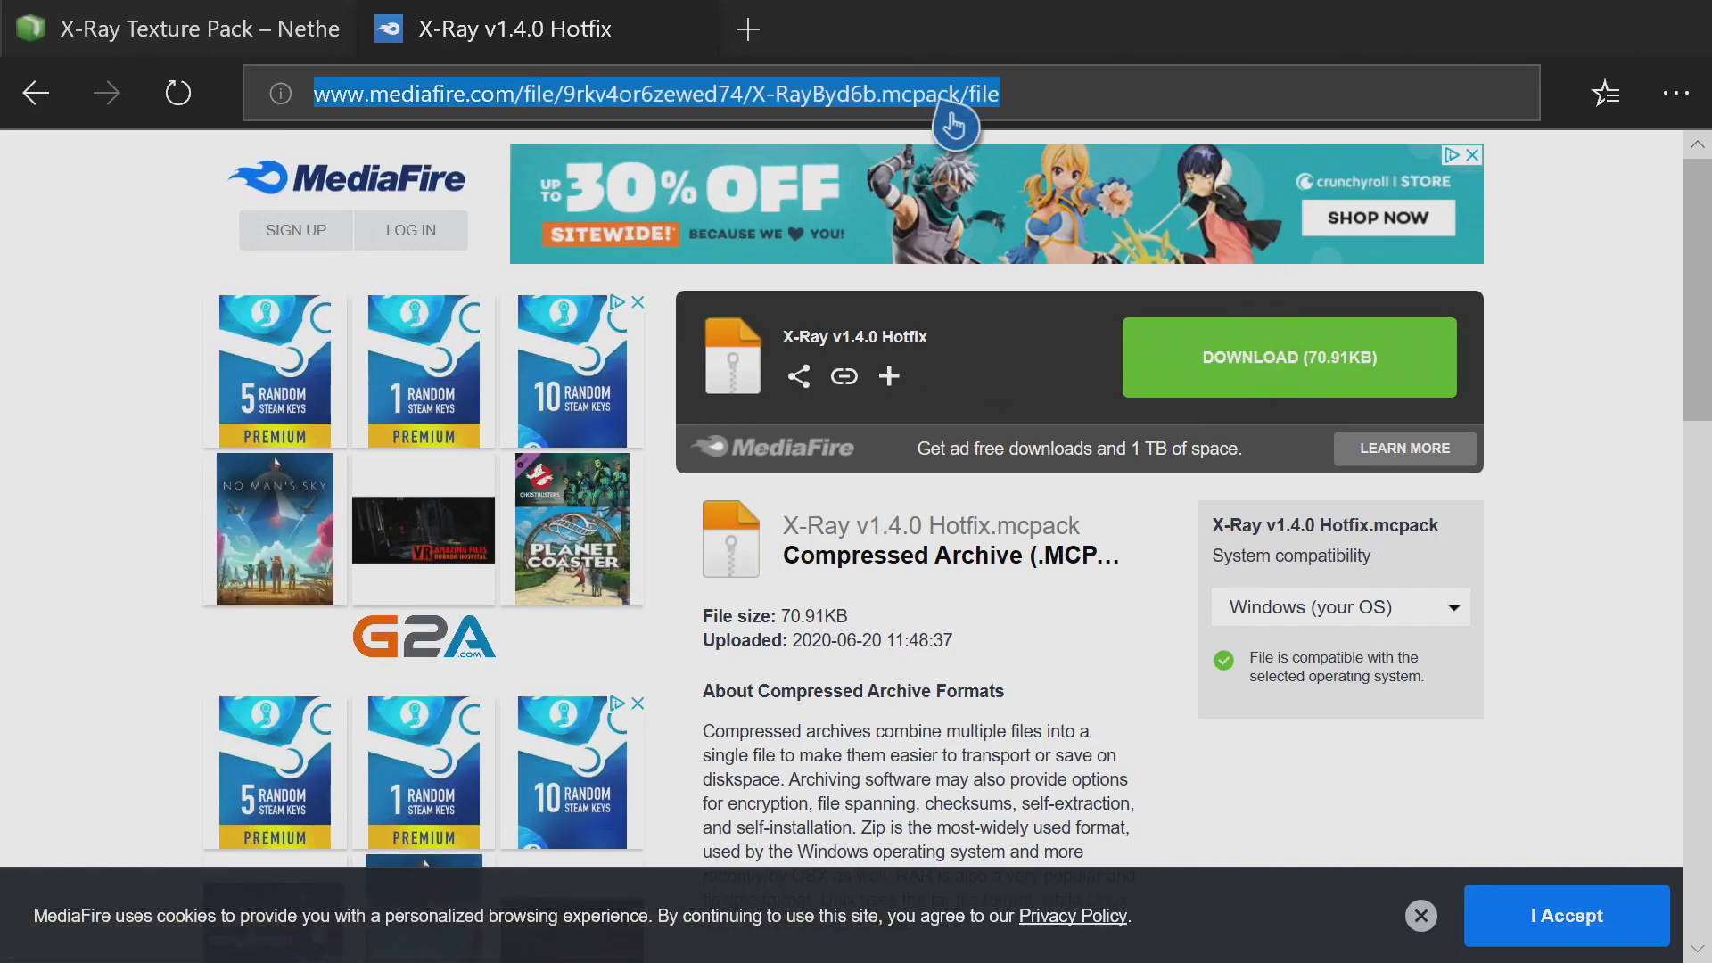
click(940, 276)
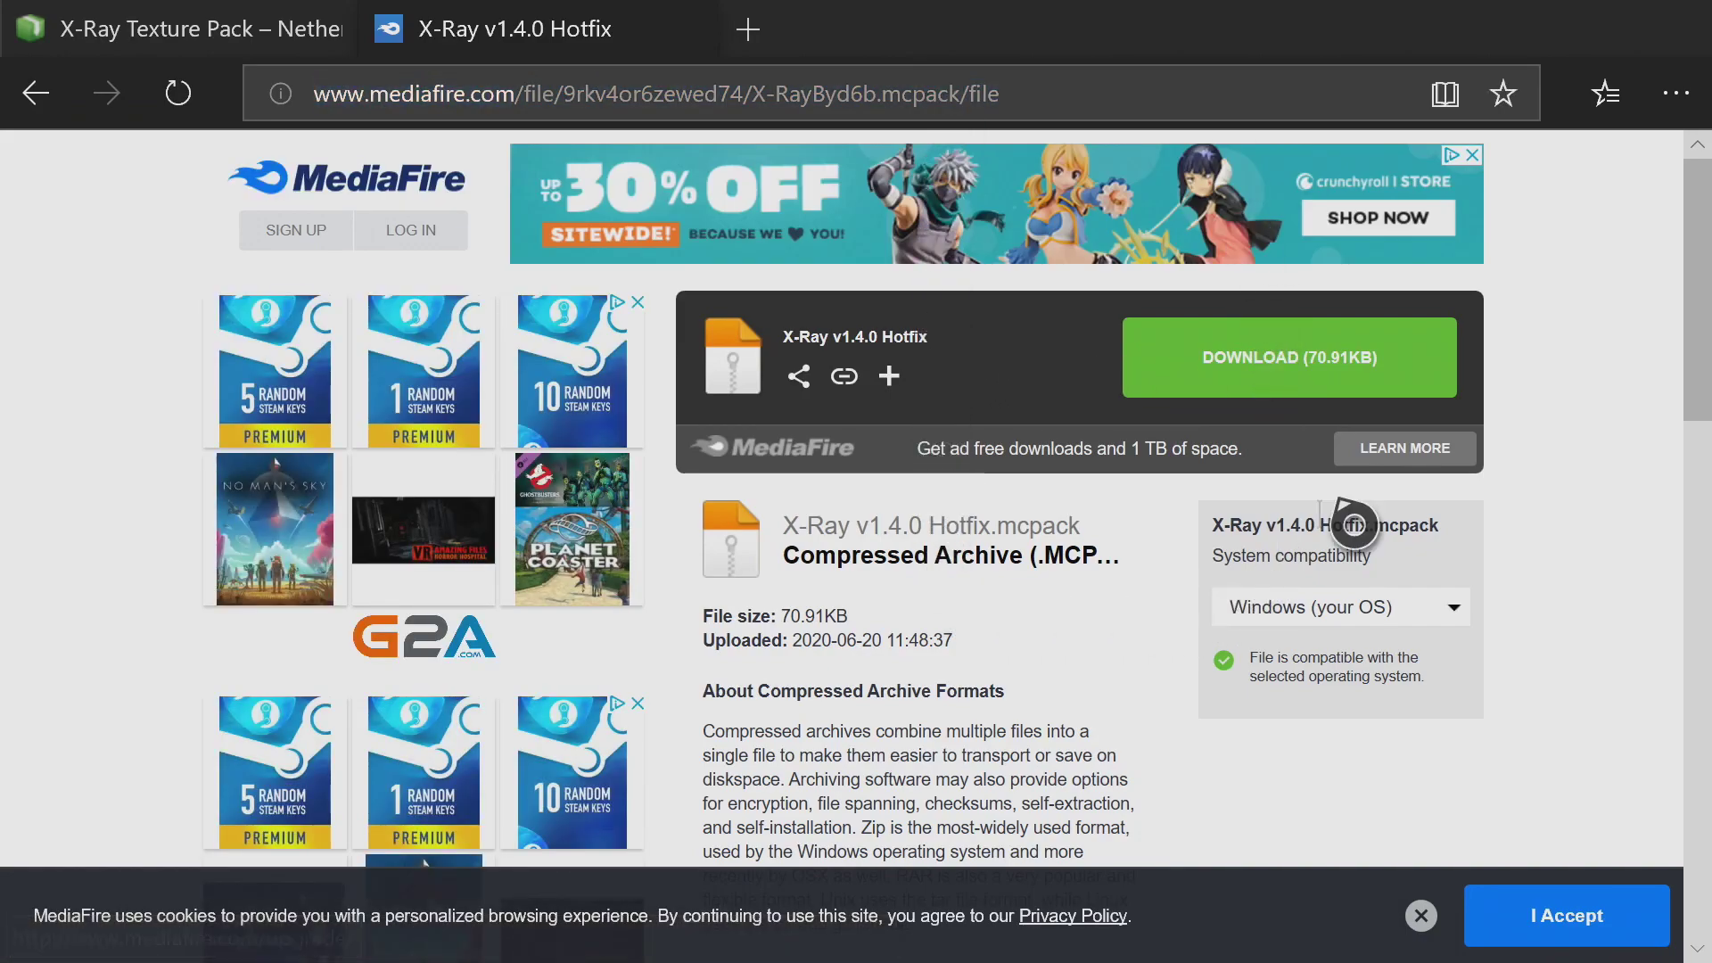
right_click(1308, 374)
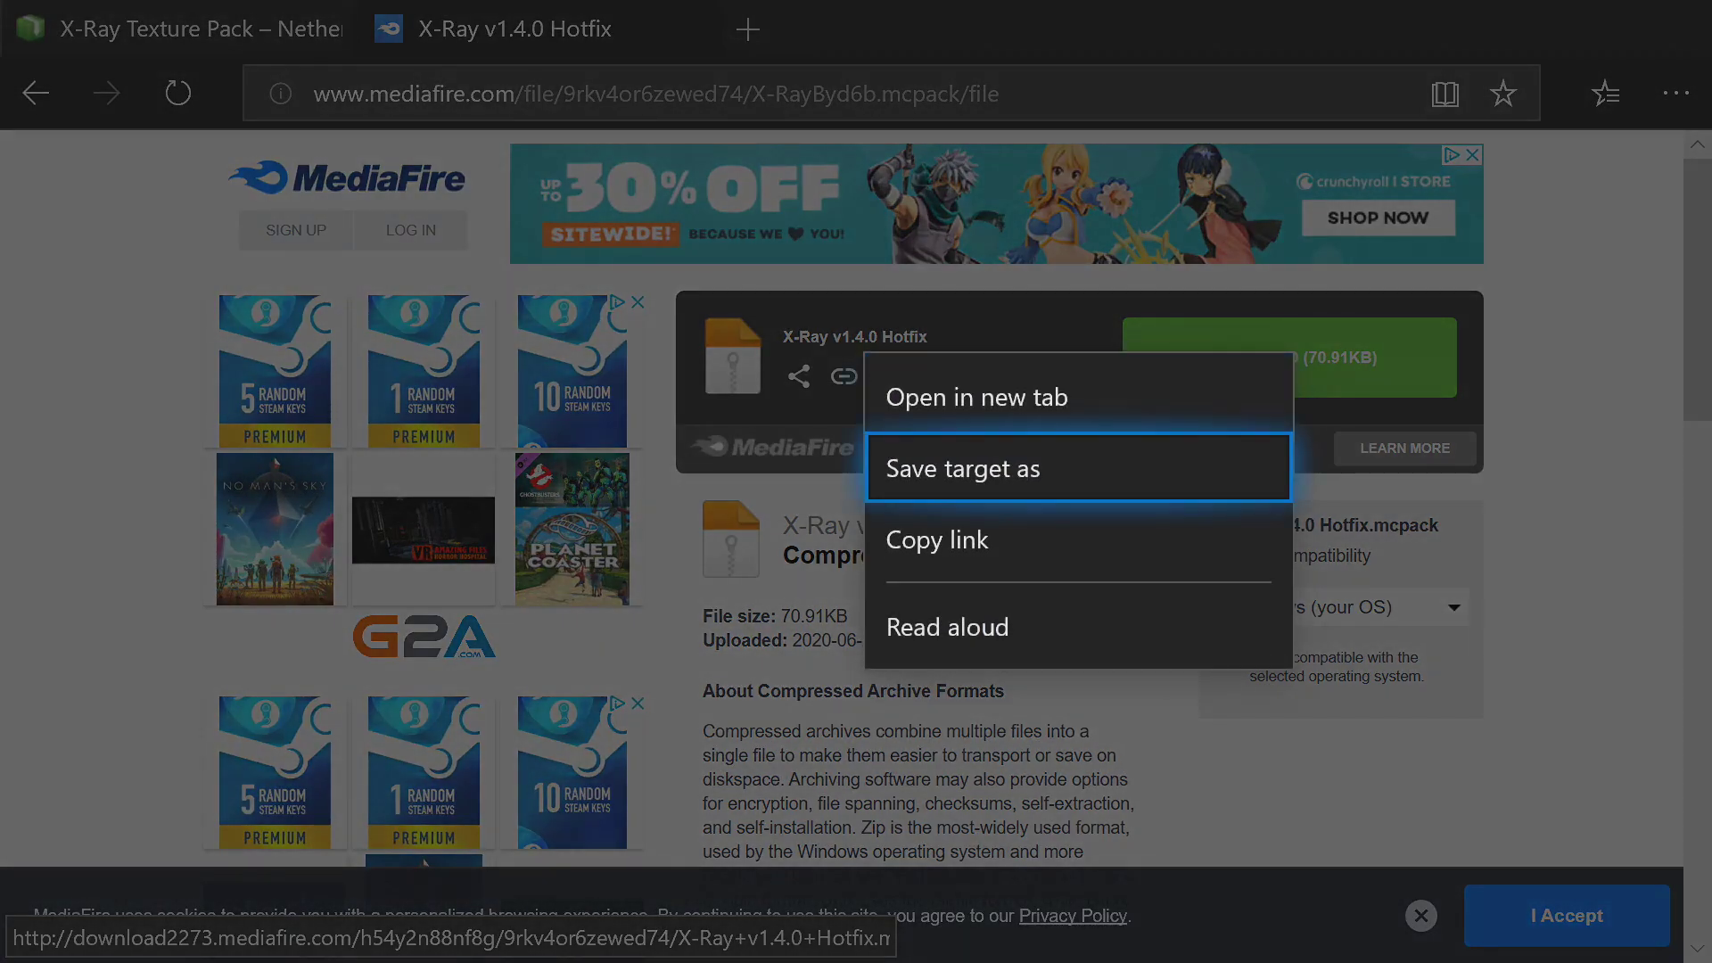
click(872, 446)
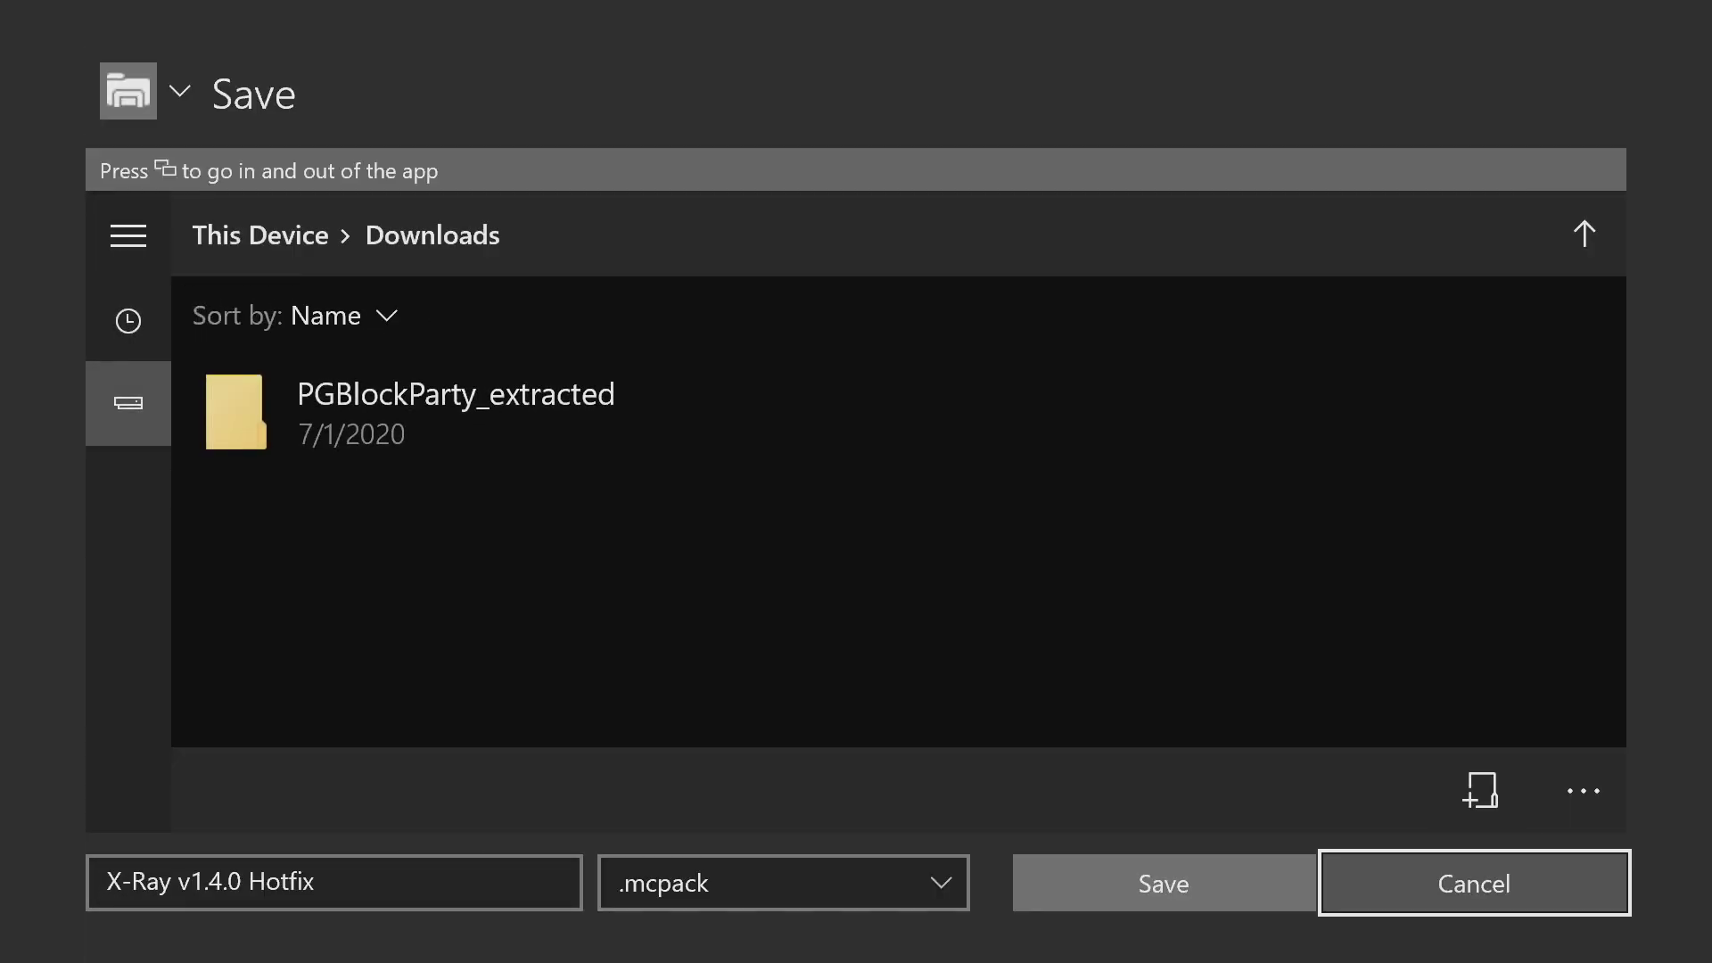
key(Left)
key(Return)
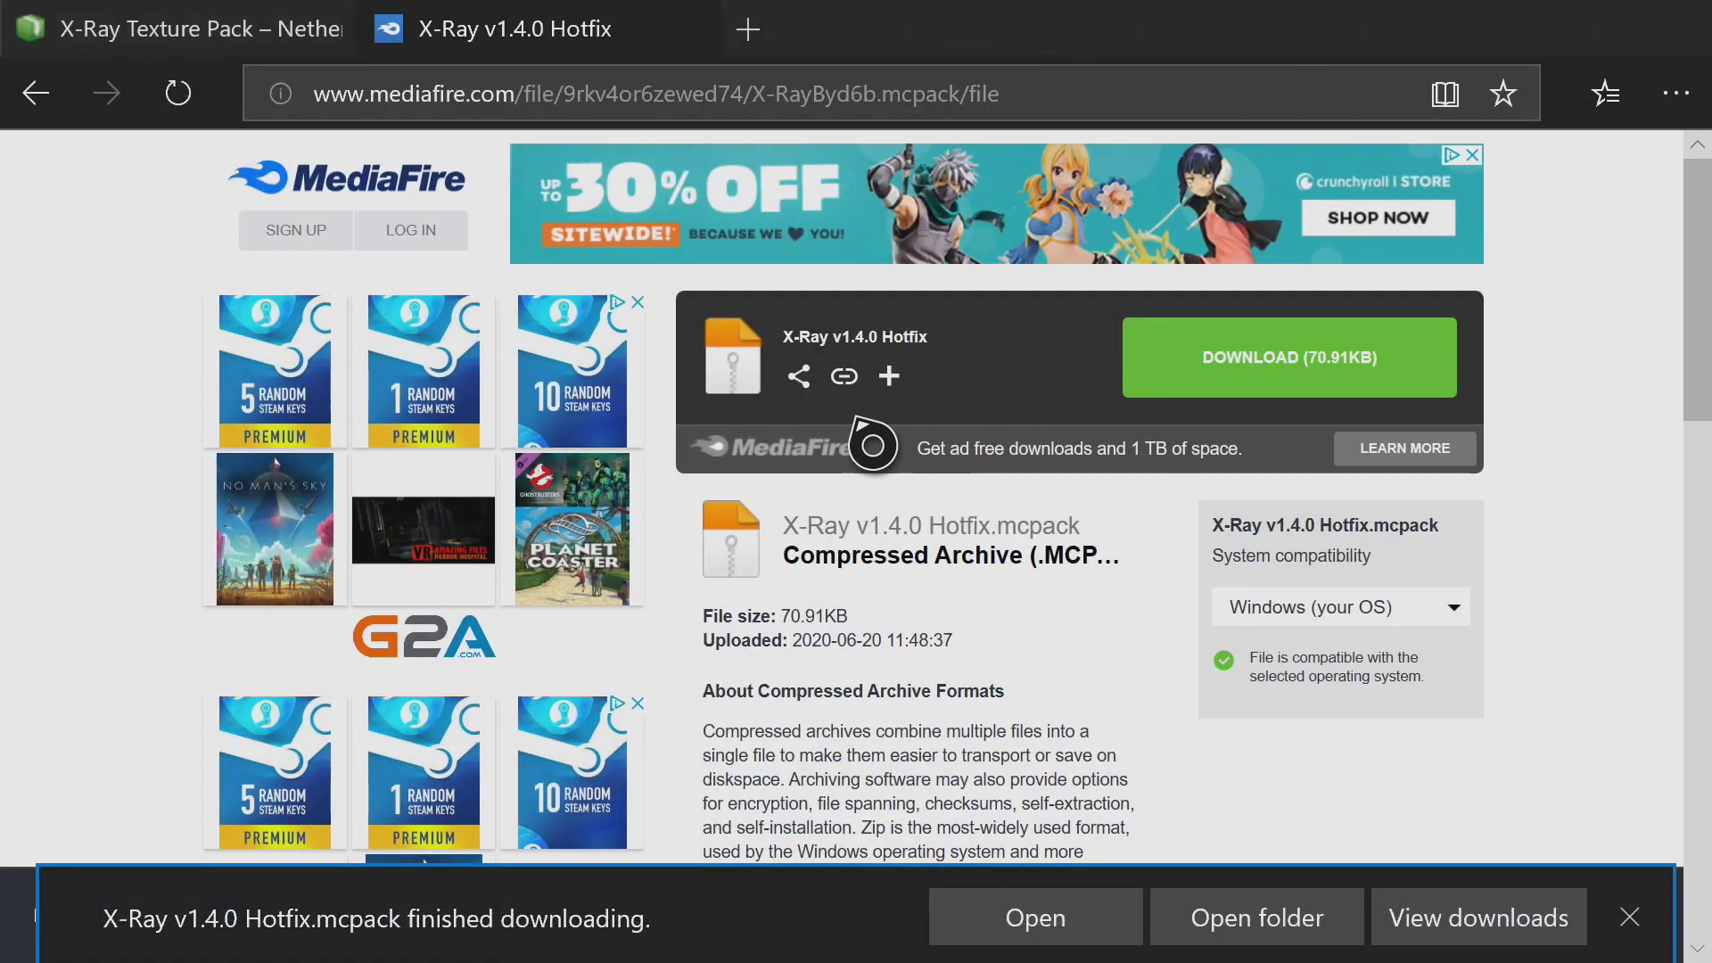
Step: Launch My Files Explorer from the Xbox guide
key(super)
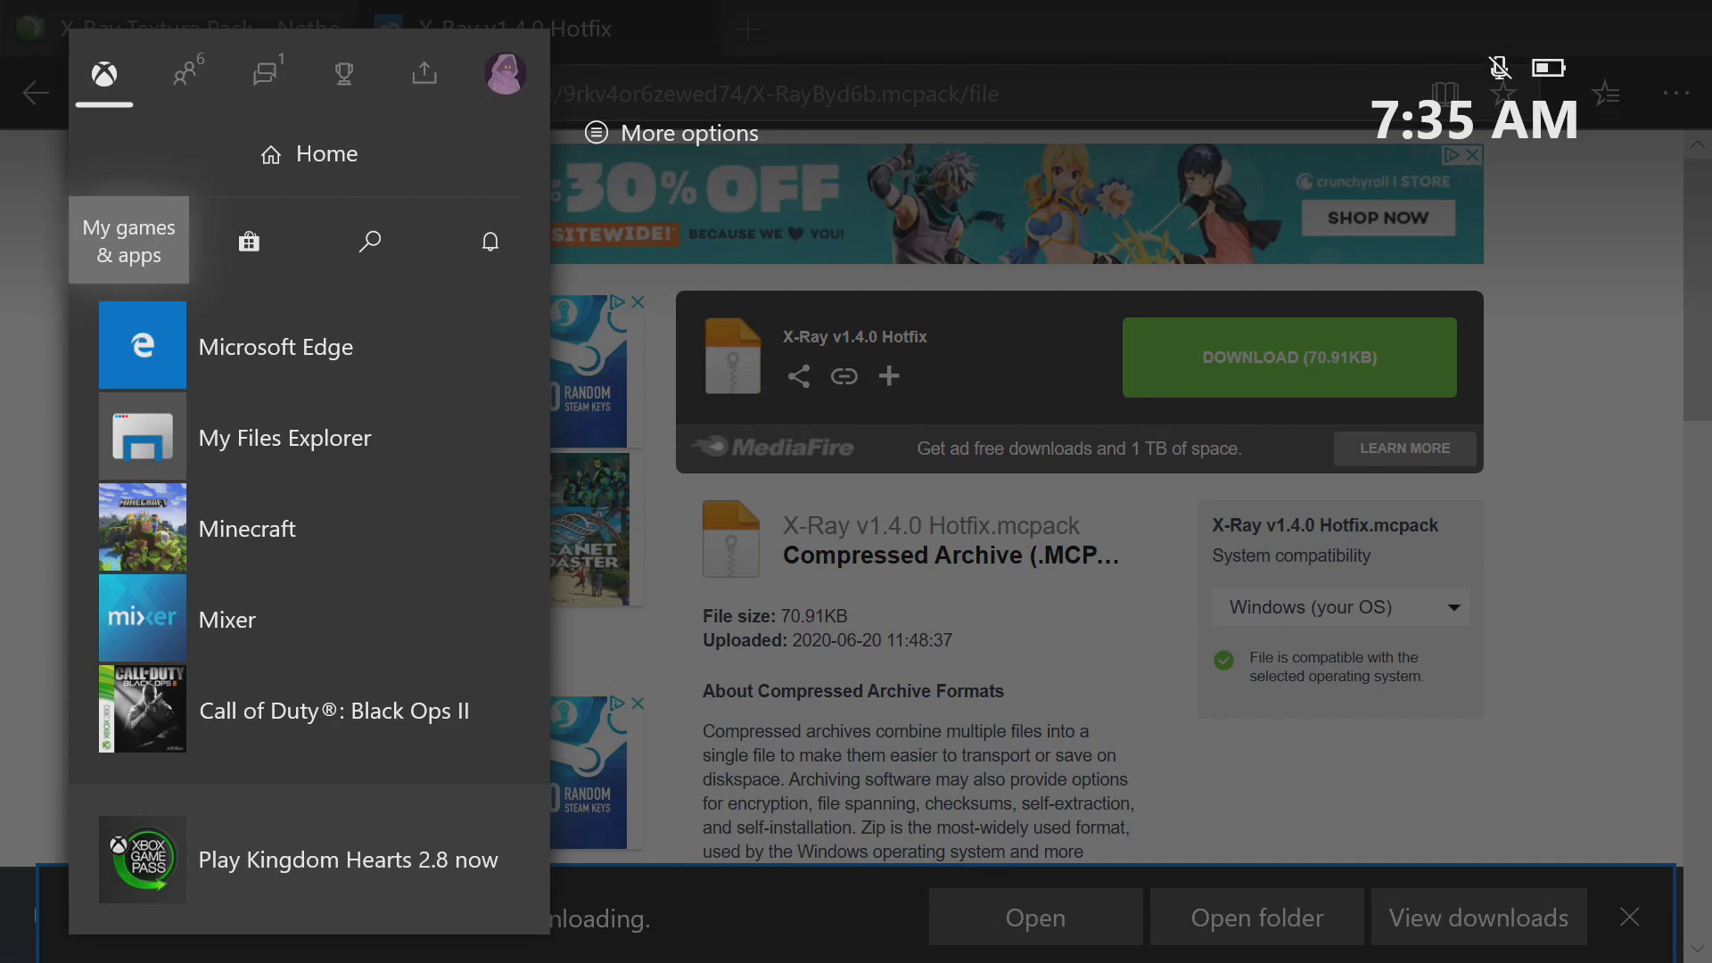
key(Down)
key(Down)
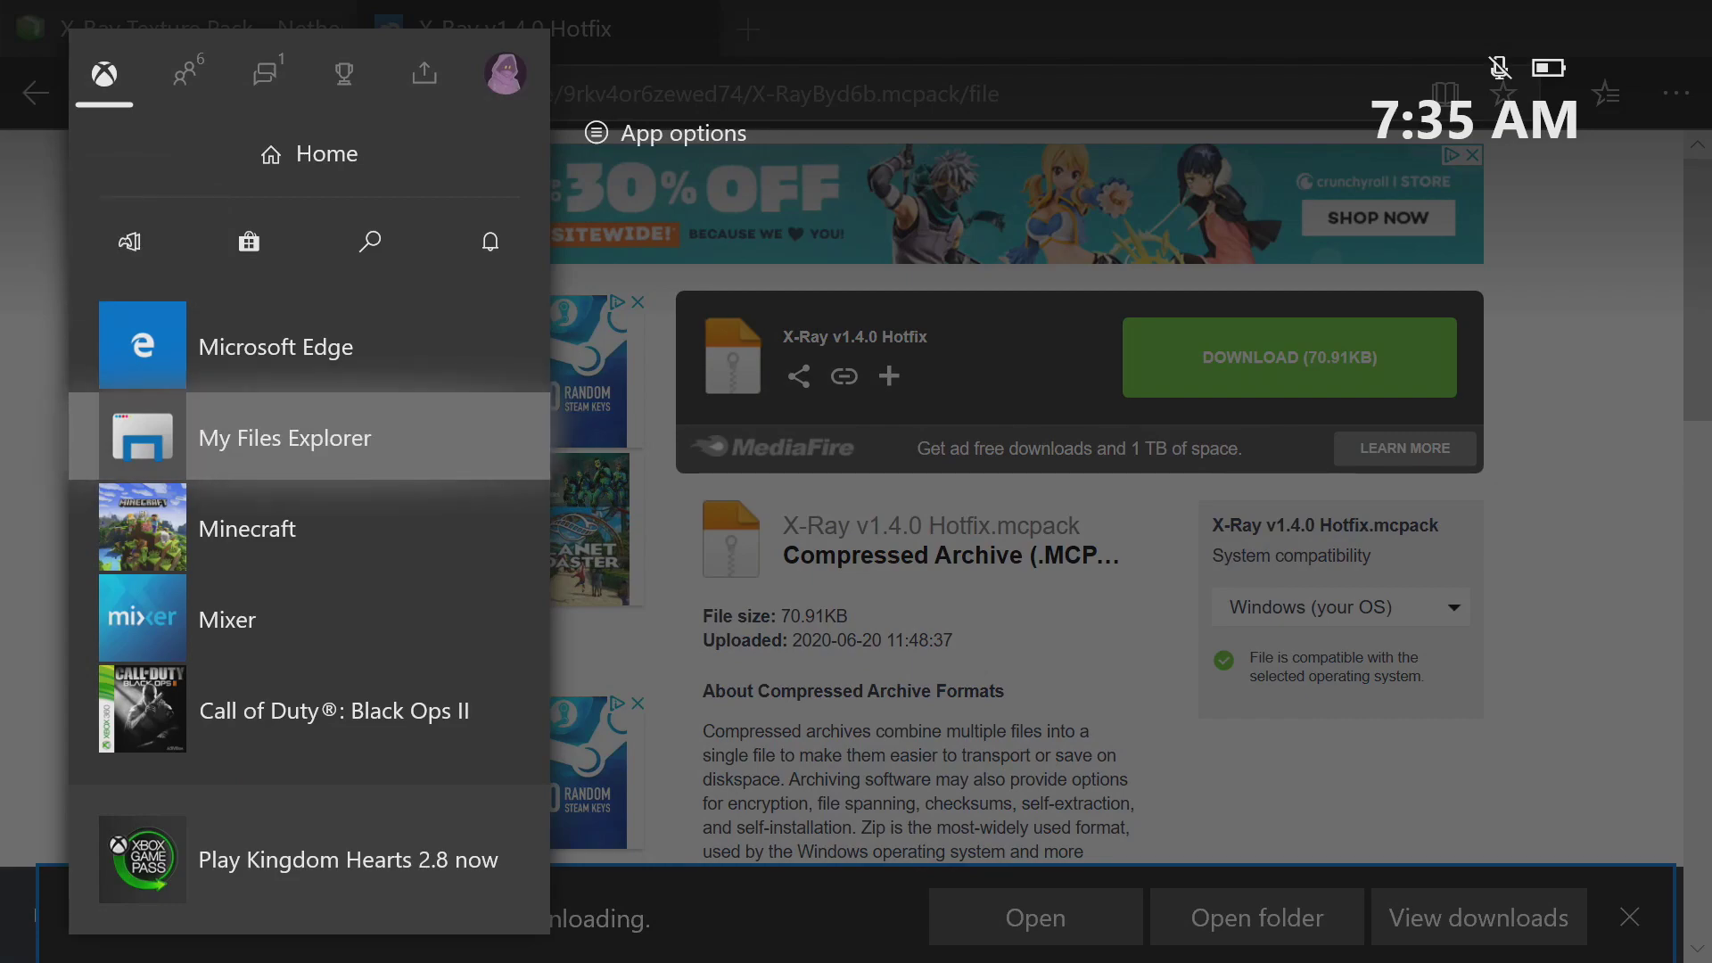
key(Return)
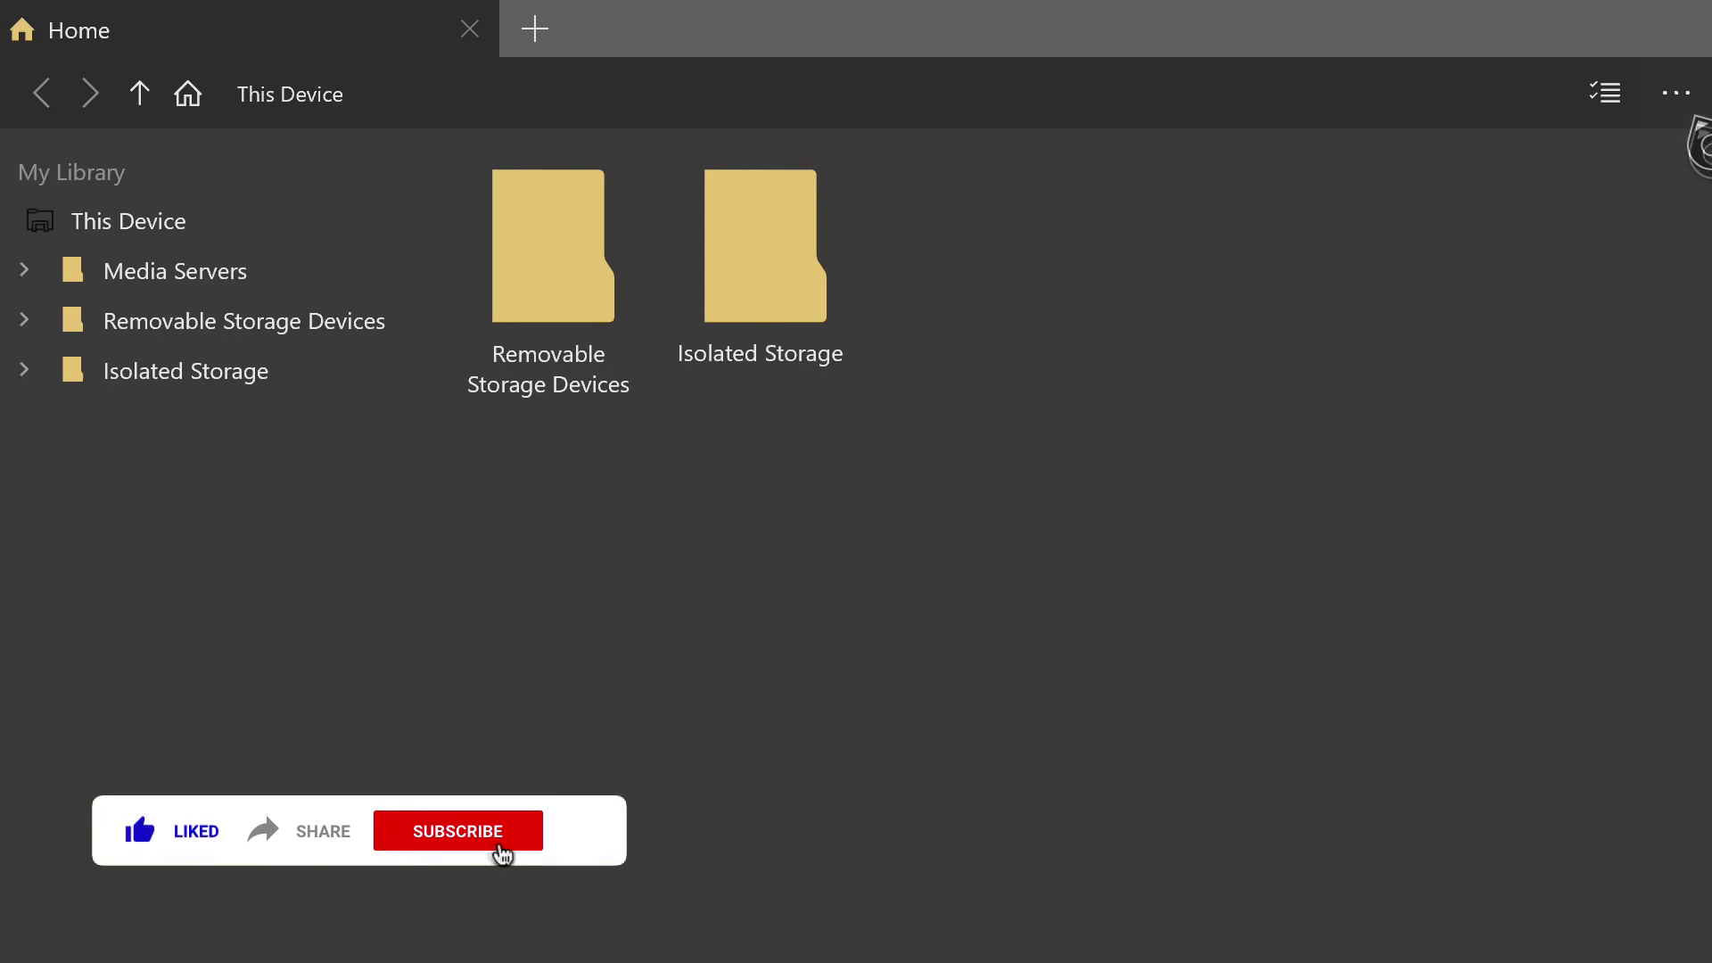
Step: Add This Device > UserMgr0 to the My Files Explorer library
click(1689, 105)
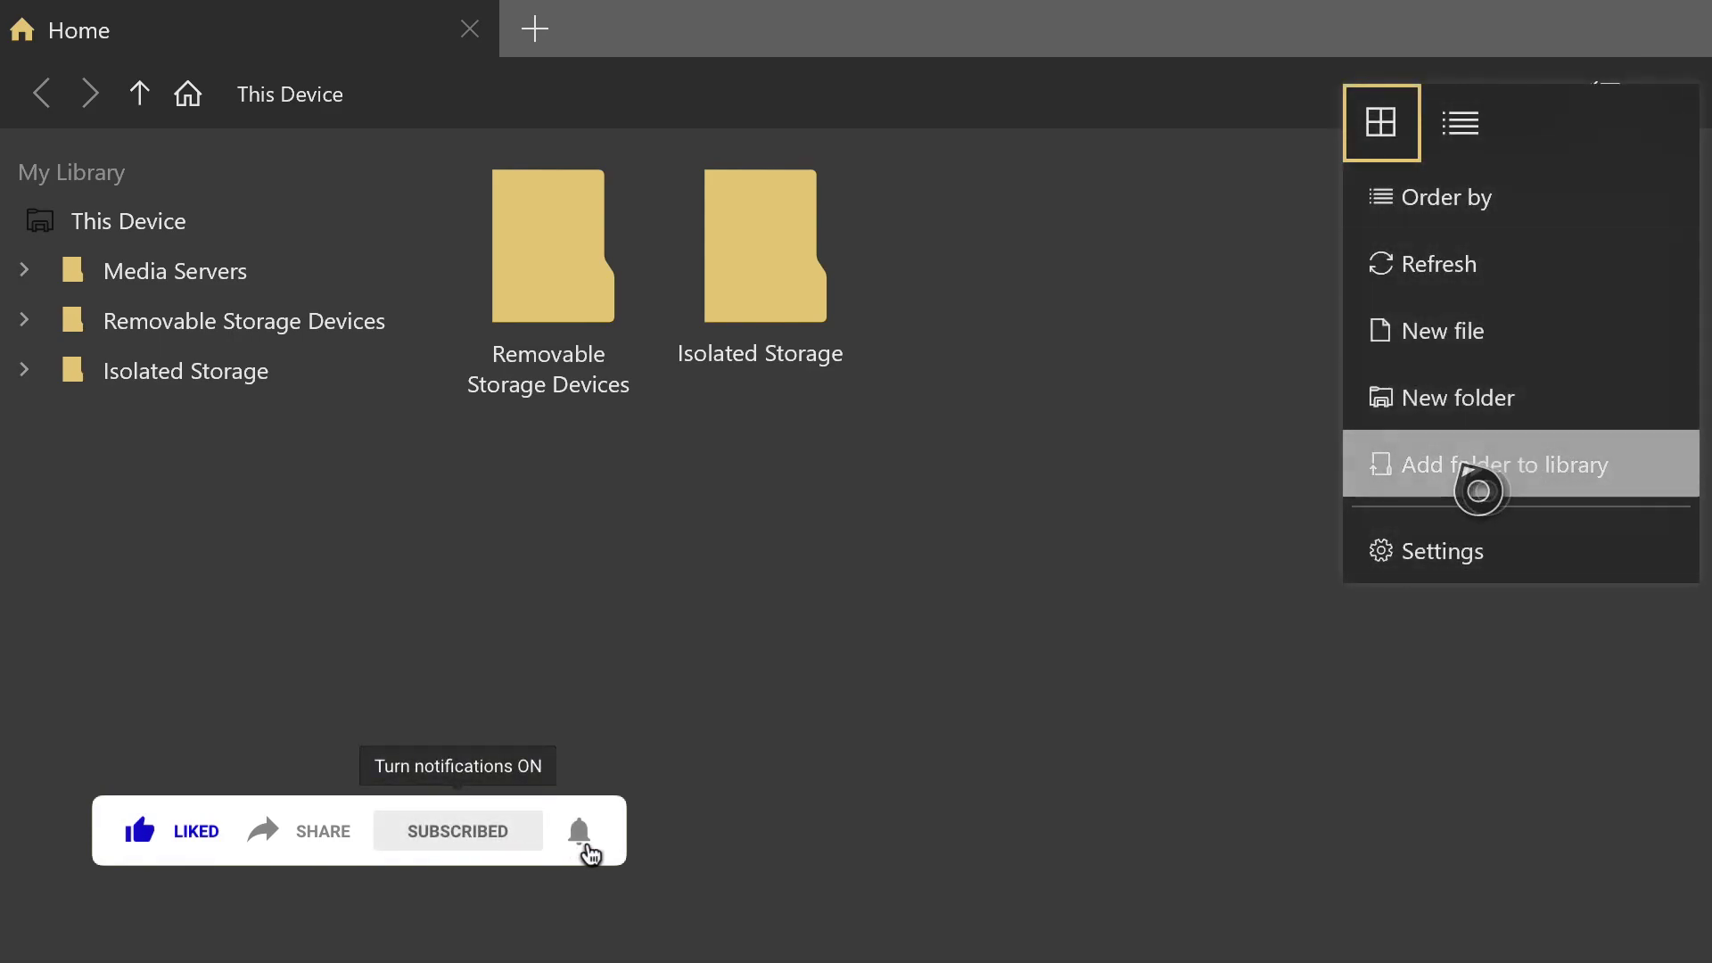
click(1662, 481)
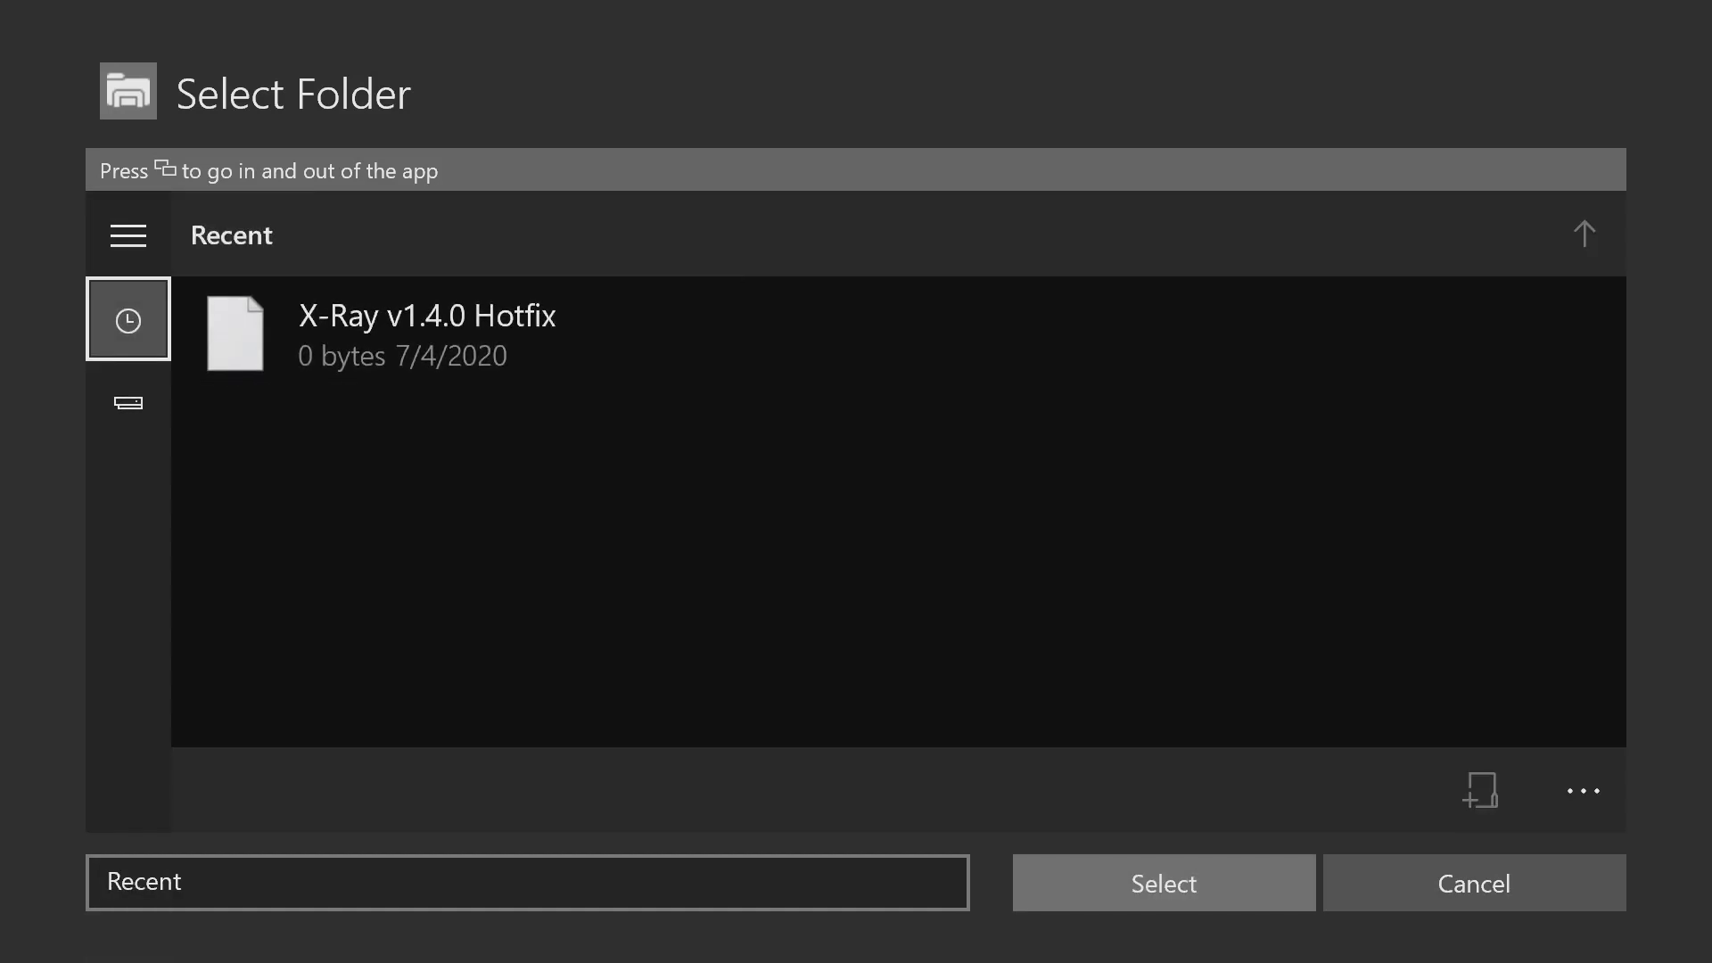
key(Down)
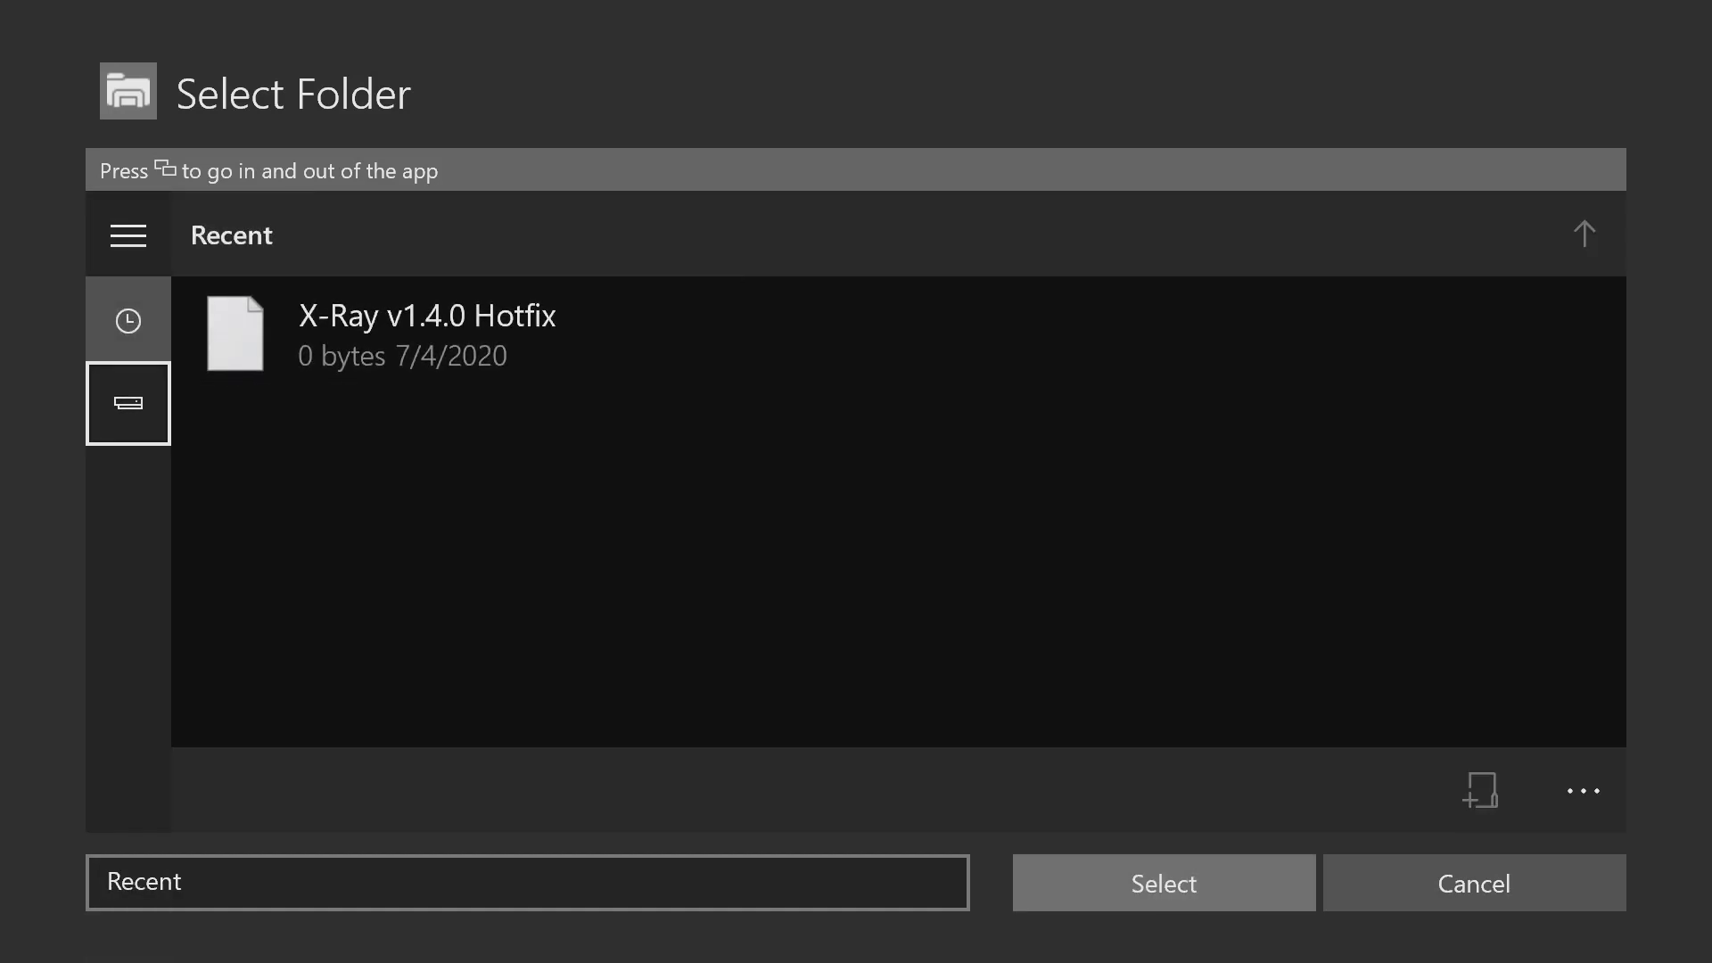
key(Return)
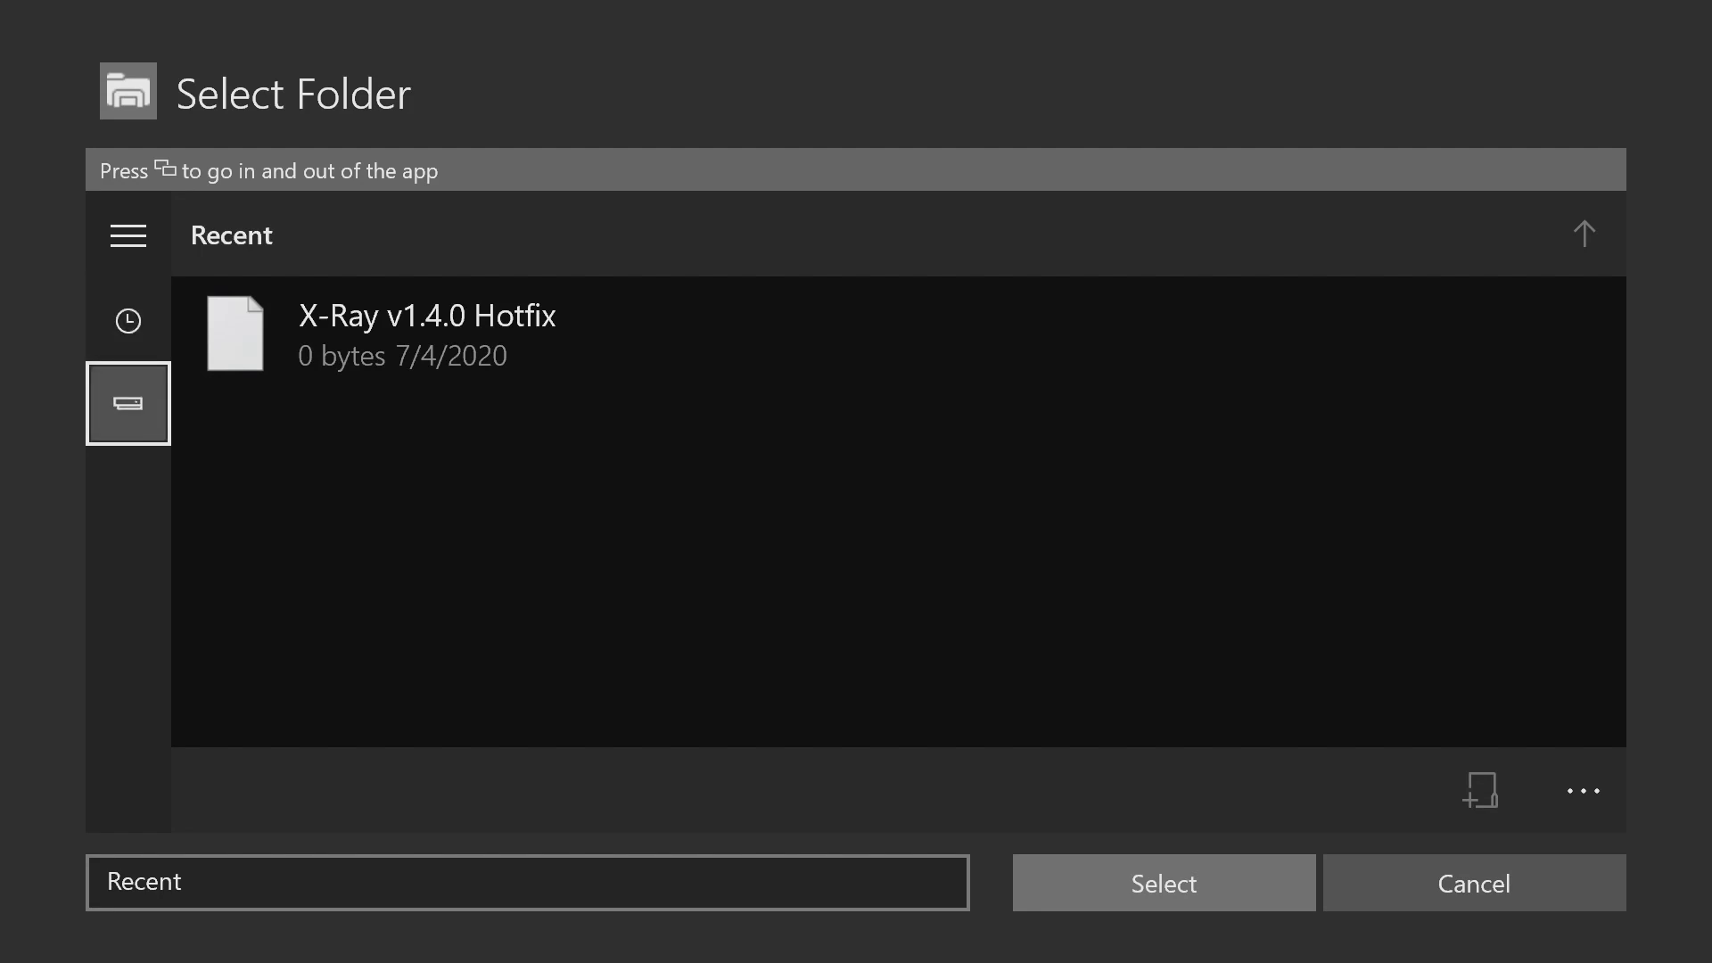
key(Down)
key(Left)
key(Return)
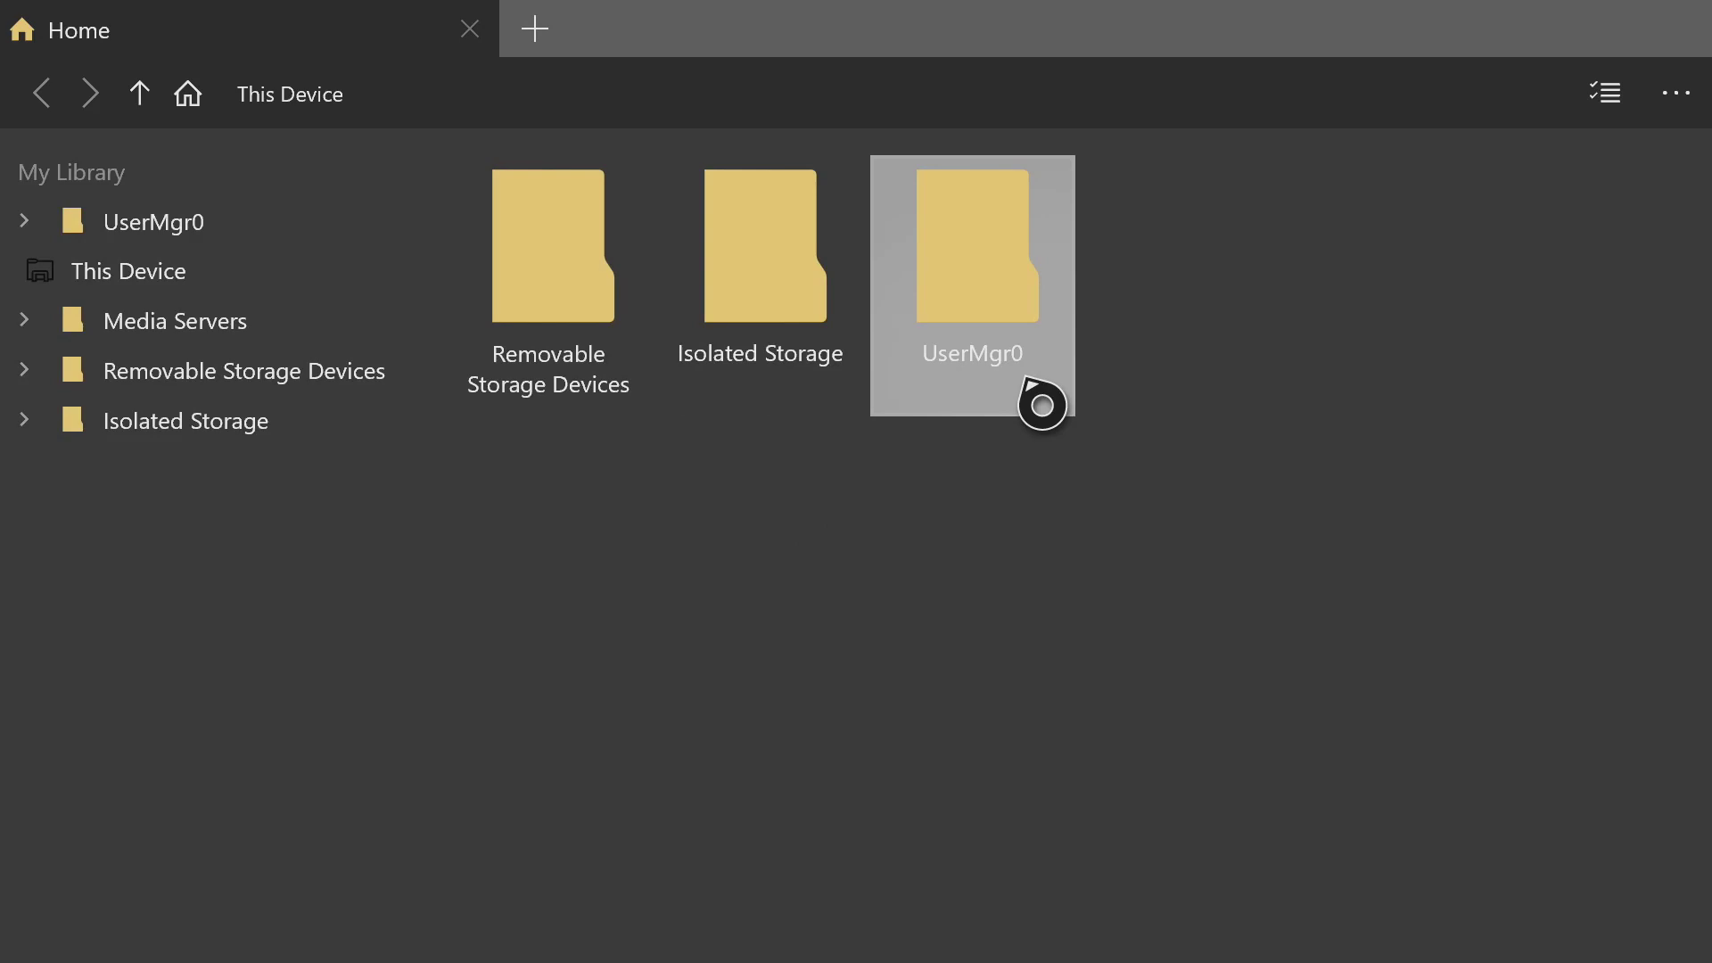
Step: Open UserMgr0 and then its Downloads folder
double_click(1046, 265)
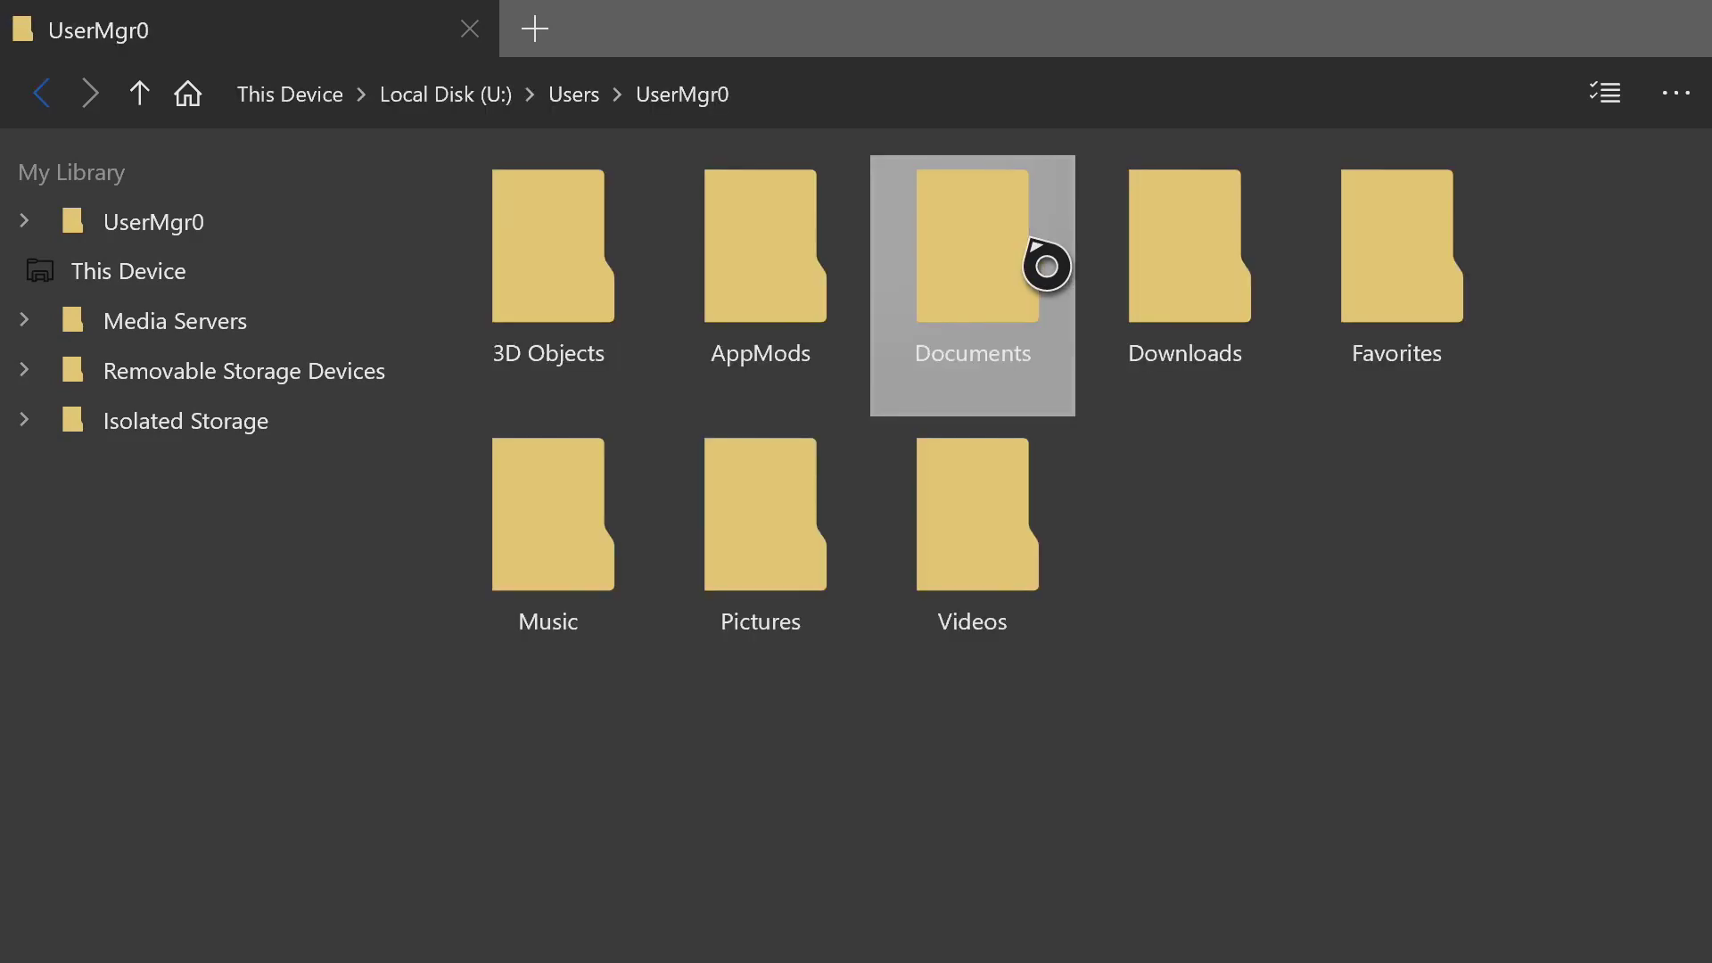
double_click(1162, 267)
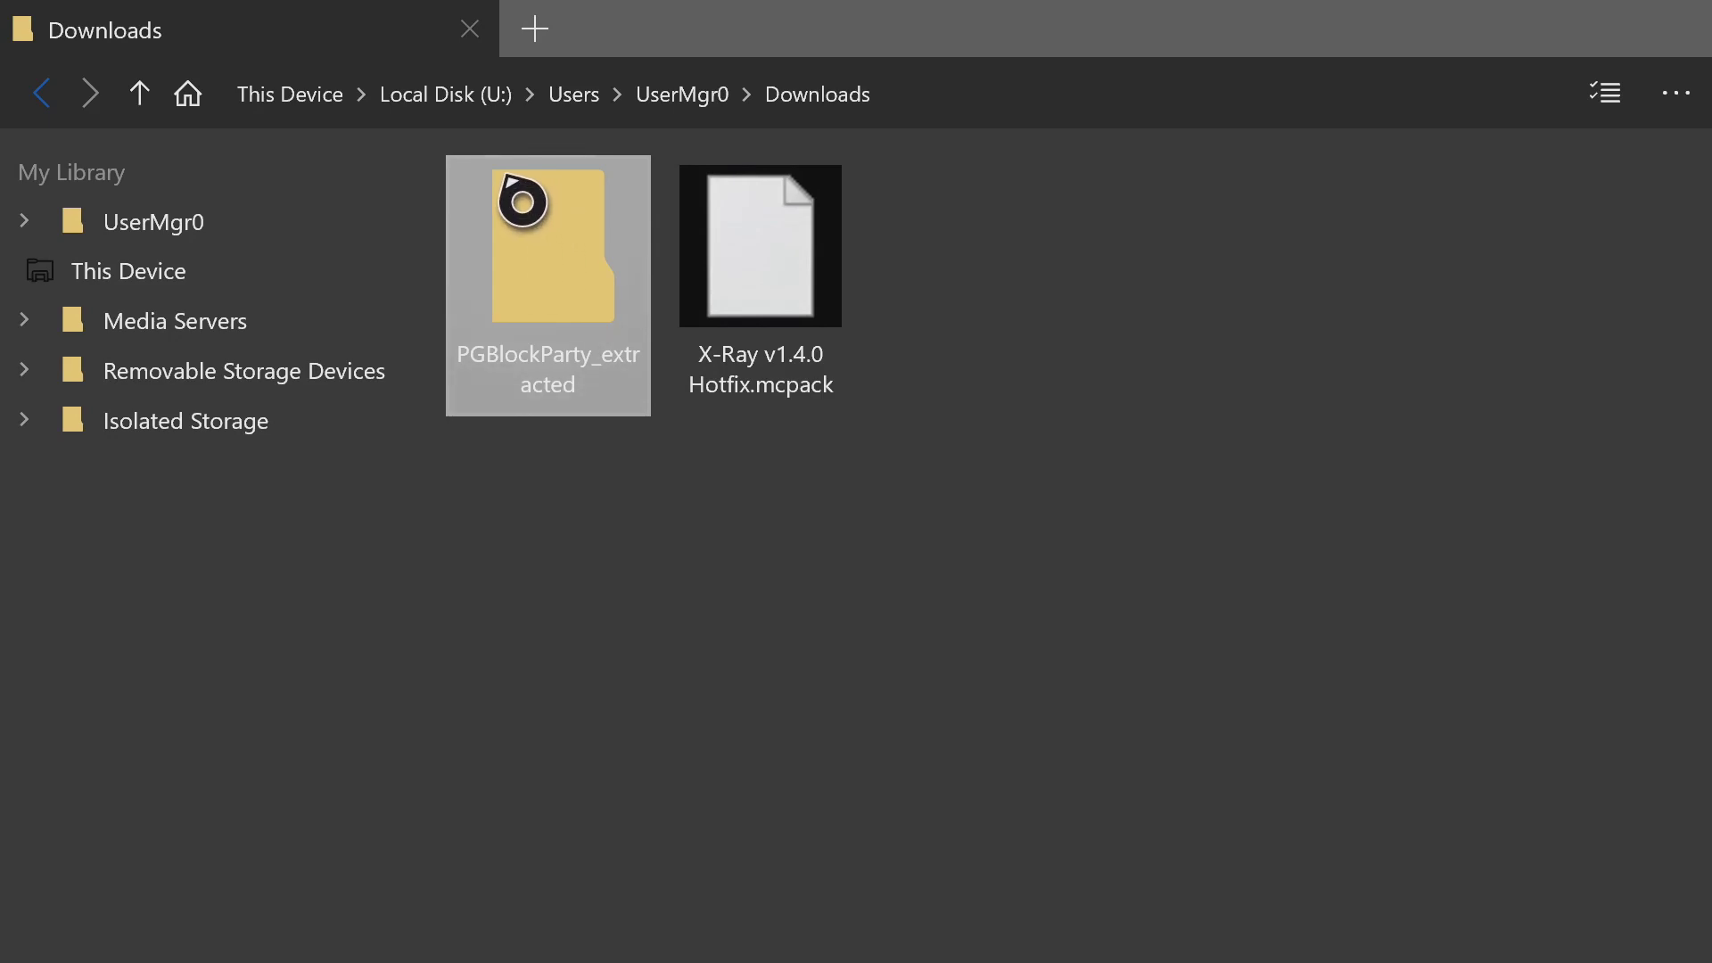
Step: Delete the PGBlockParty_extracted folder from Downloads
right_click(548, 206)
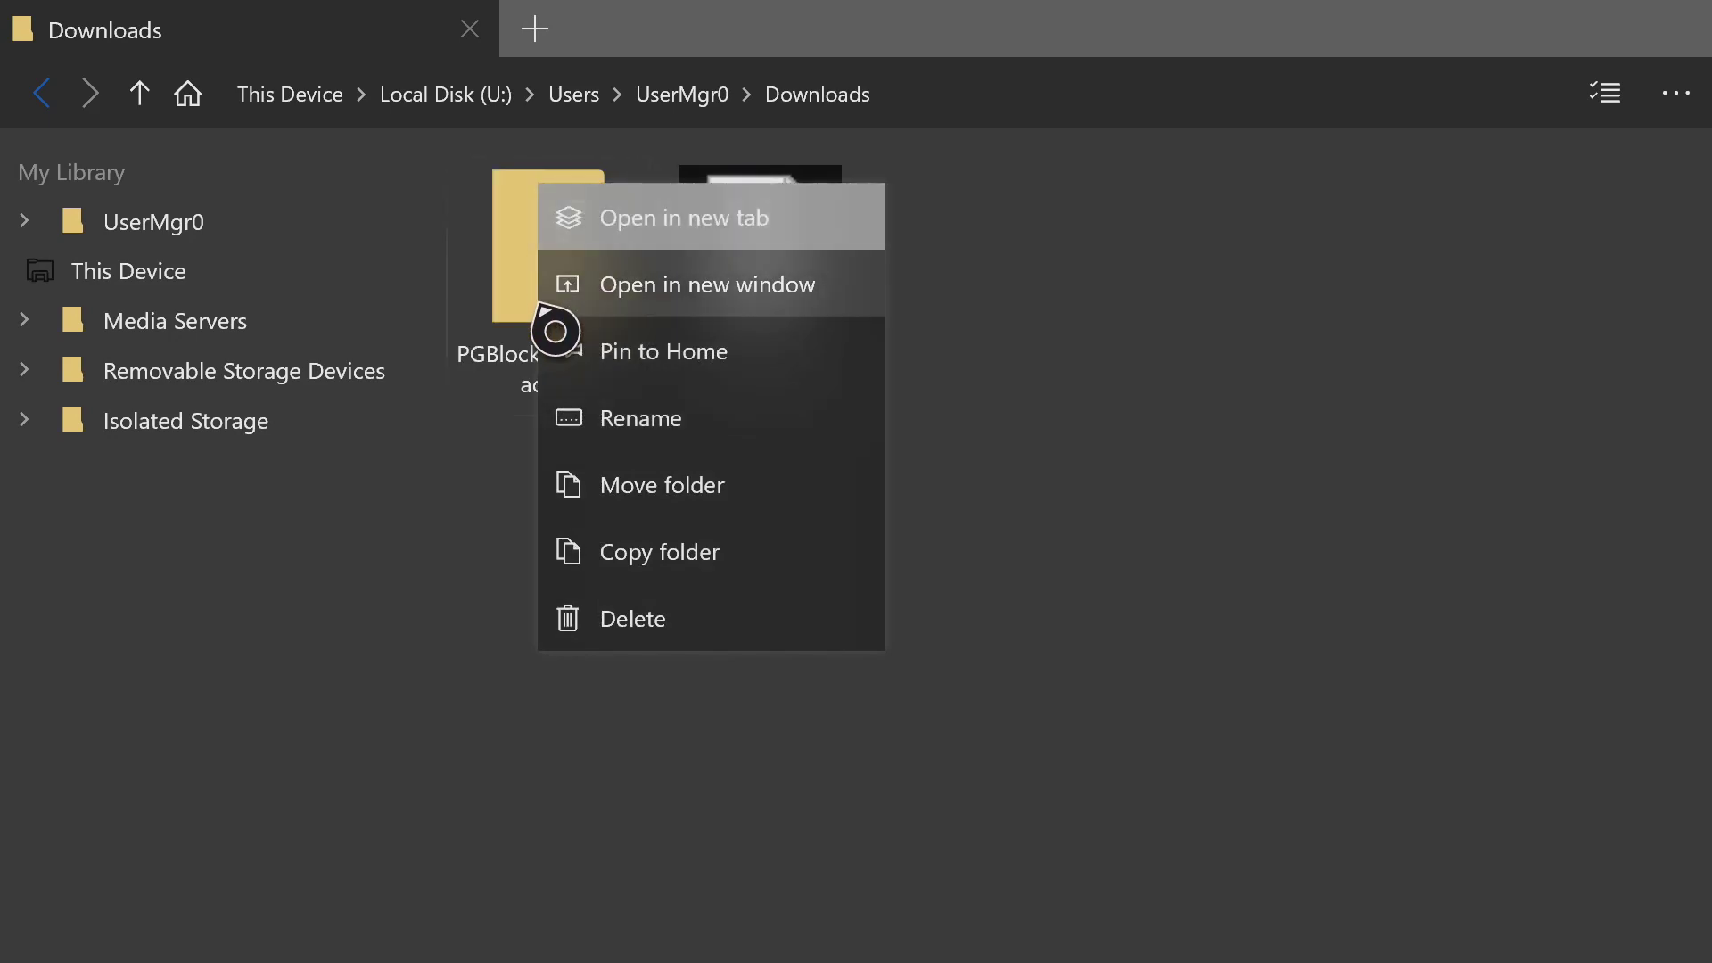
click(669, 617)
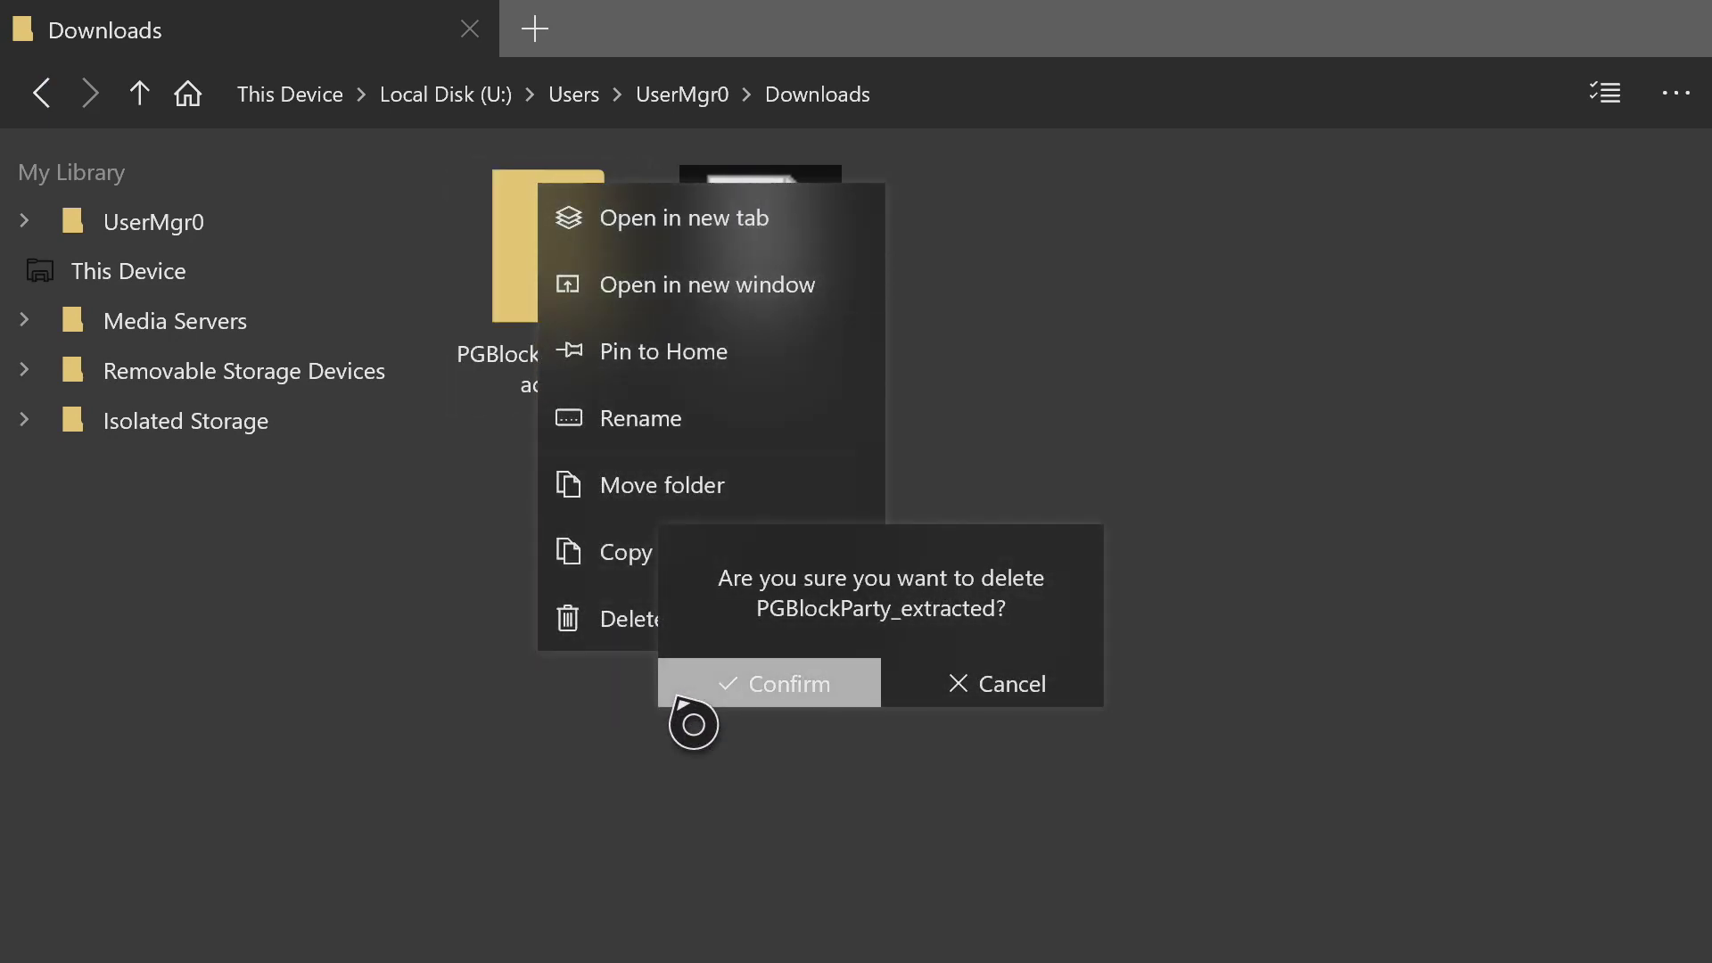
click(747, 696)
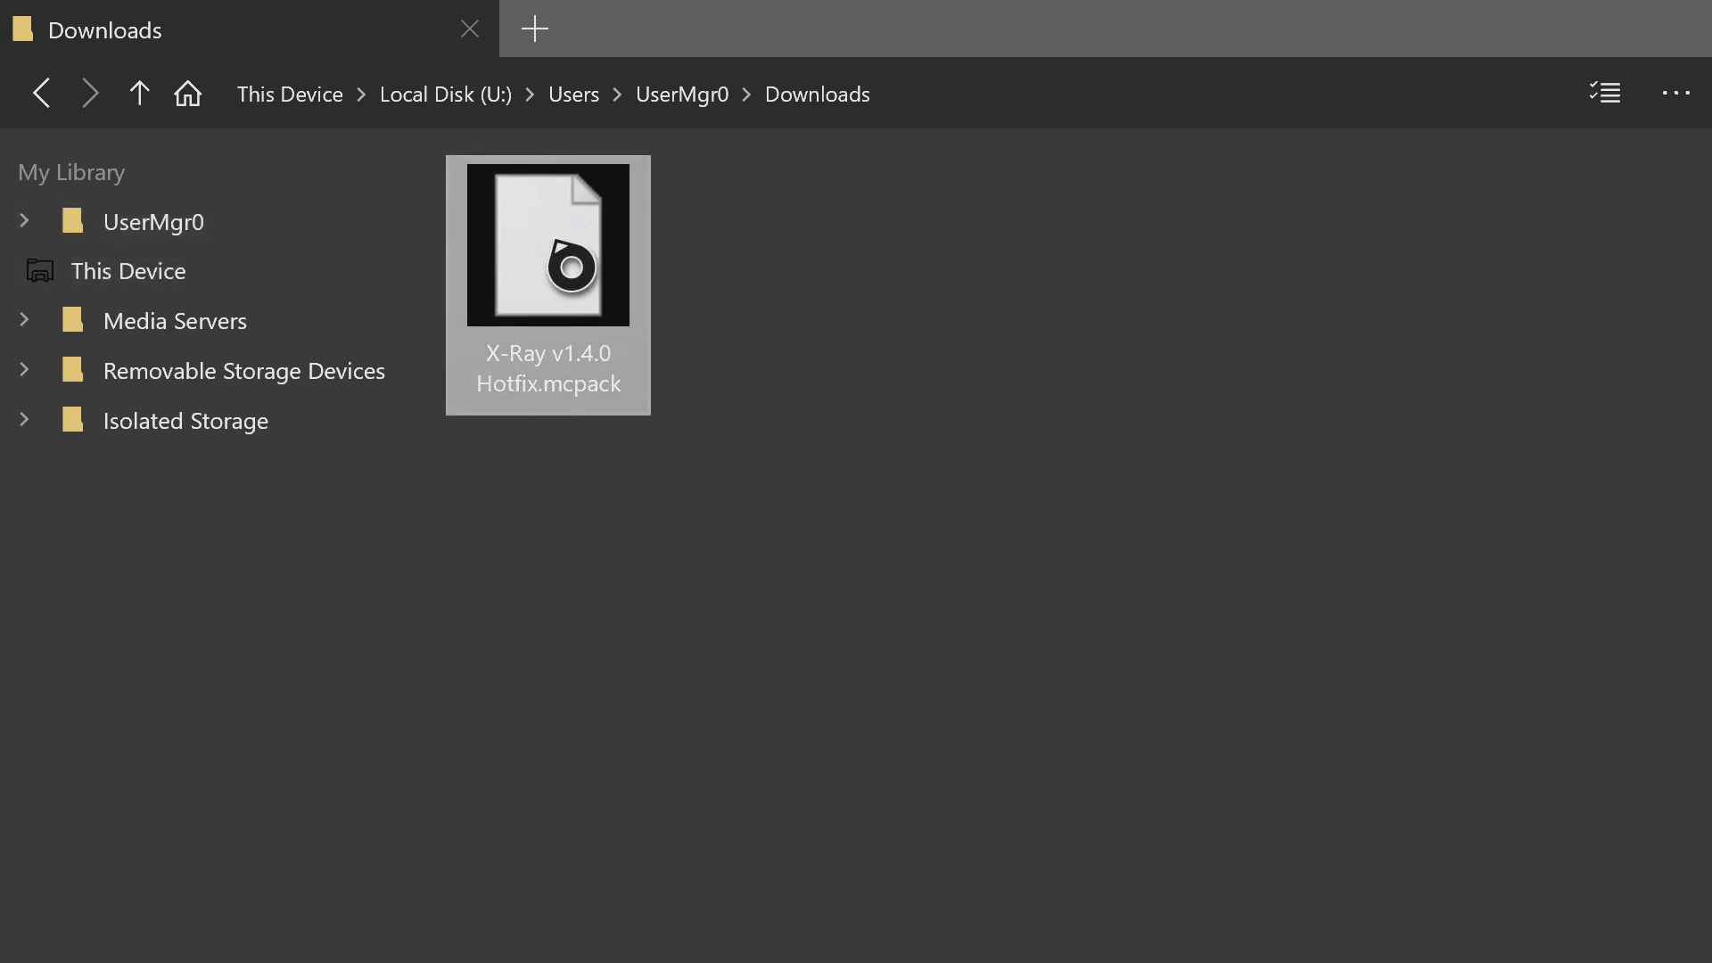
Step: Rename X-Ray v1.4.0 Hotfix.mcpack to X-Ray v1.4.0 Hotfix.zip
right_click(570, 266)
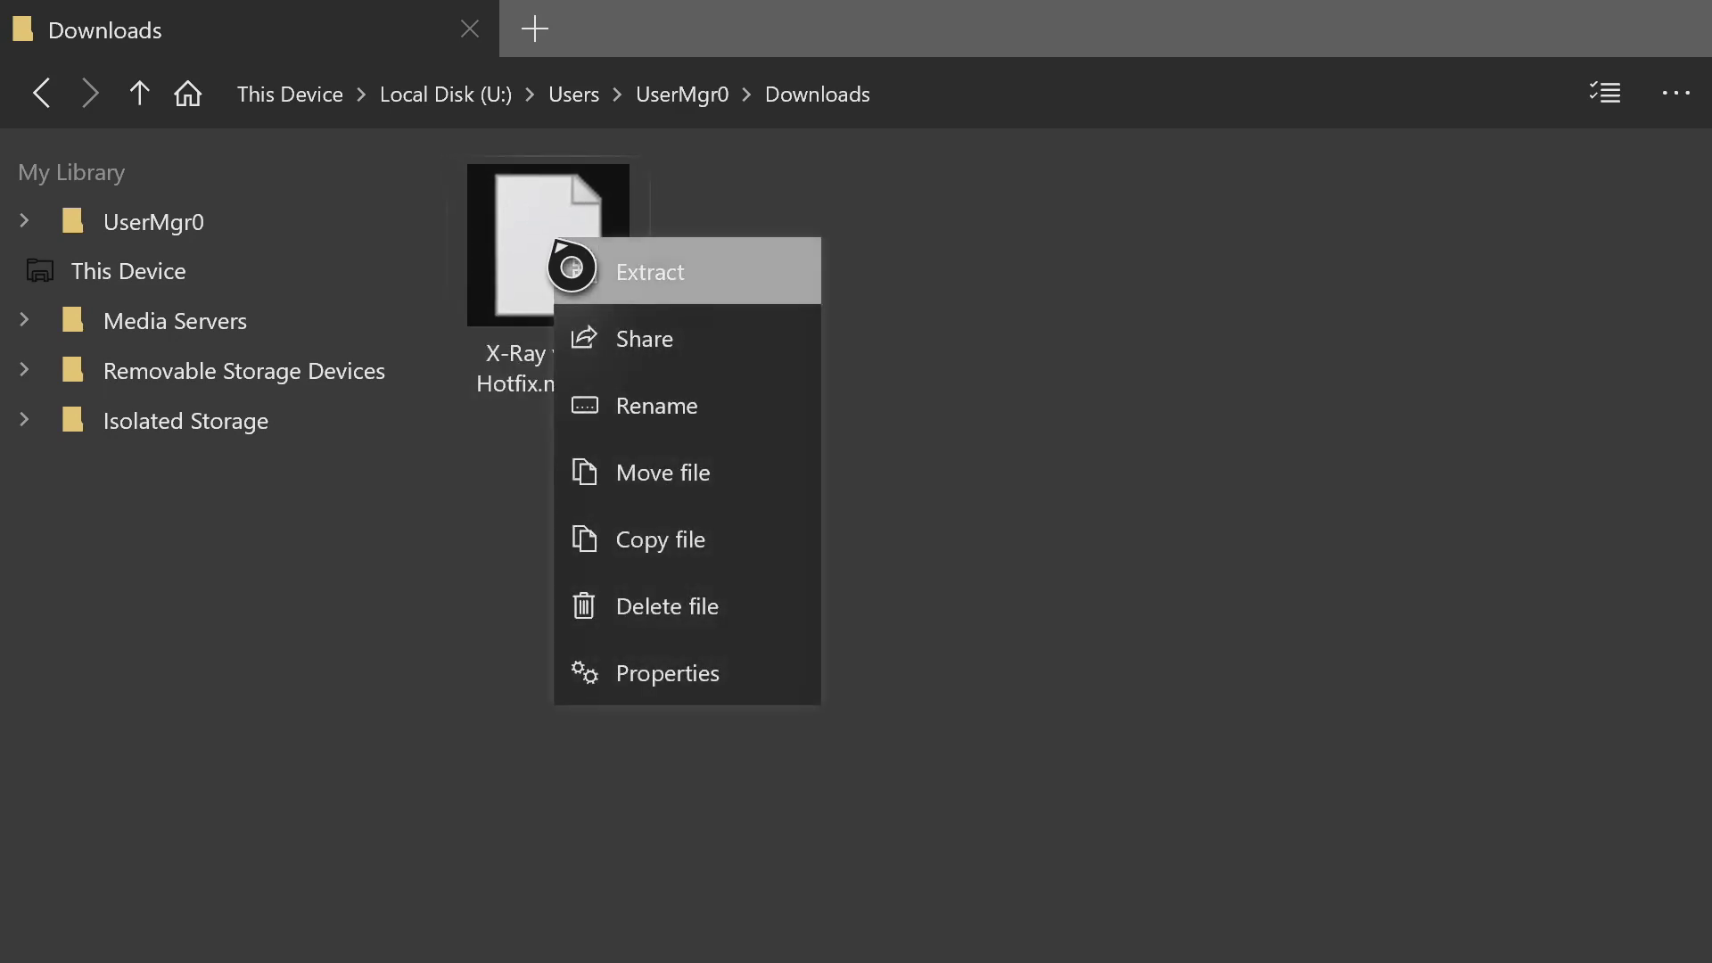
click(699, 419)
key(Right)
key(Right)
key(Right)
key(Right)
key(Right)
key(Right)
key(Right)
key(Right)
key(Right)
key(Right)
key(Right)
key(Right)
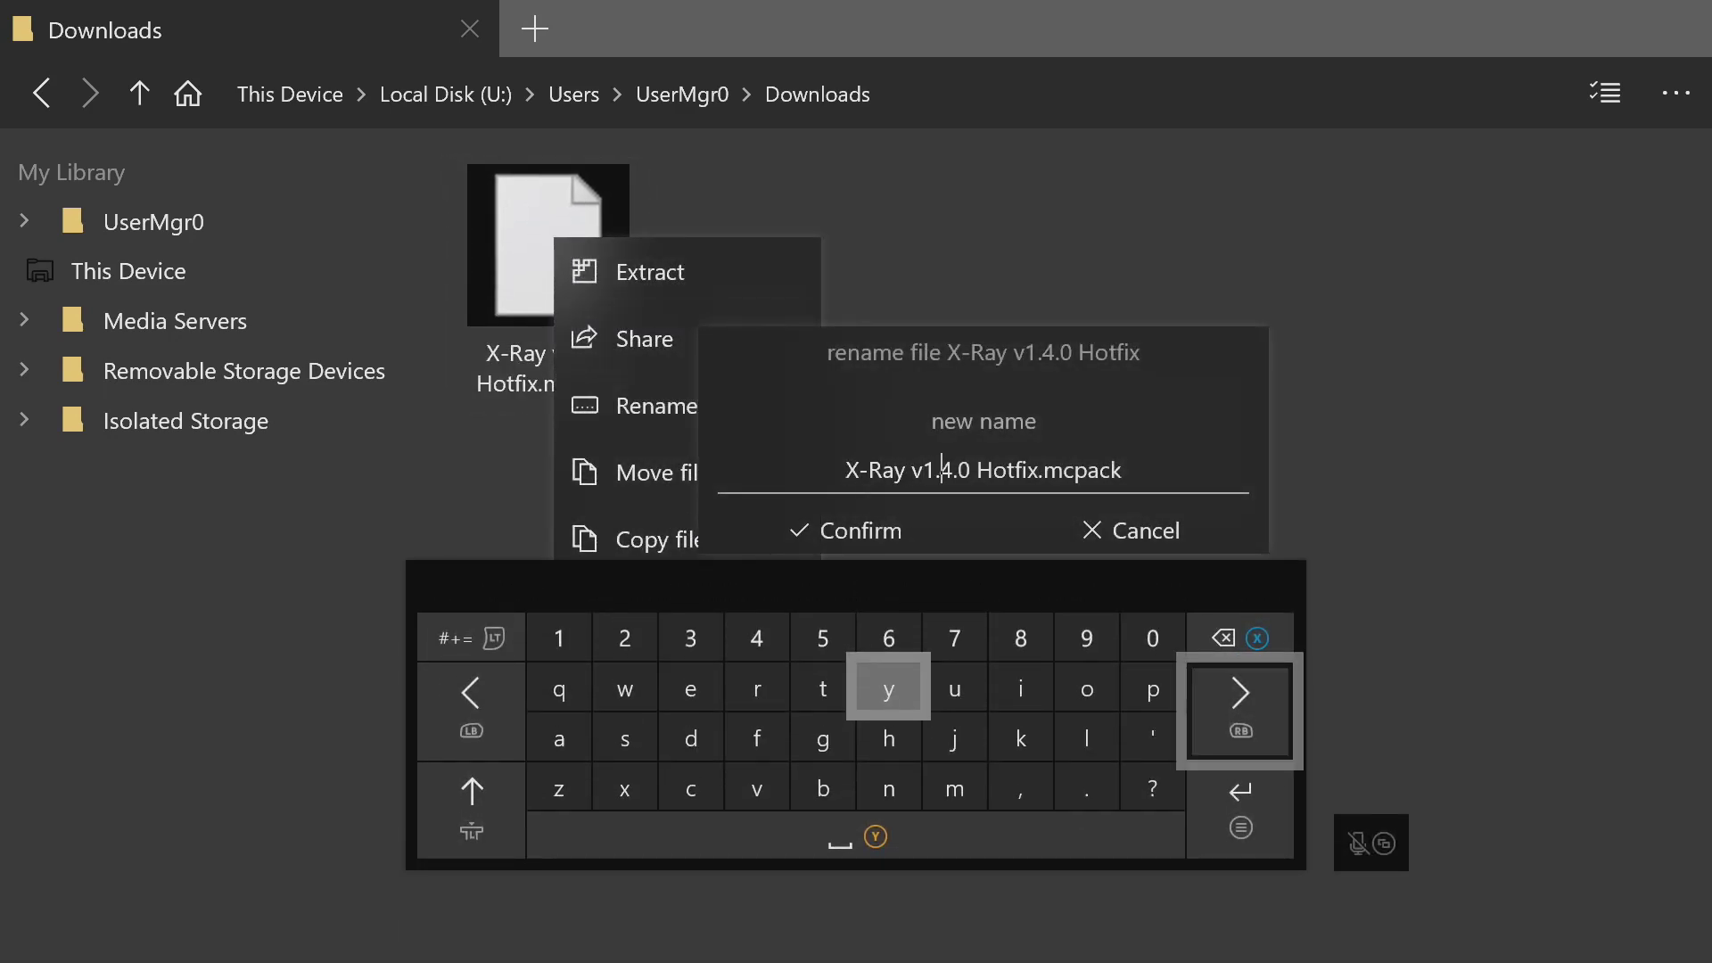
key(Right)
key(Right)
key(Right)
key(Right)
key(Right)
key(Right)
key(Right)
key(Right)
key(Right)
key(Right)
key(Right)
key(Right)
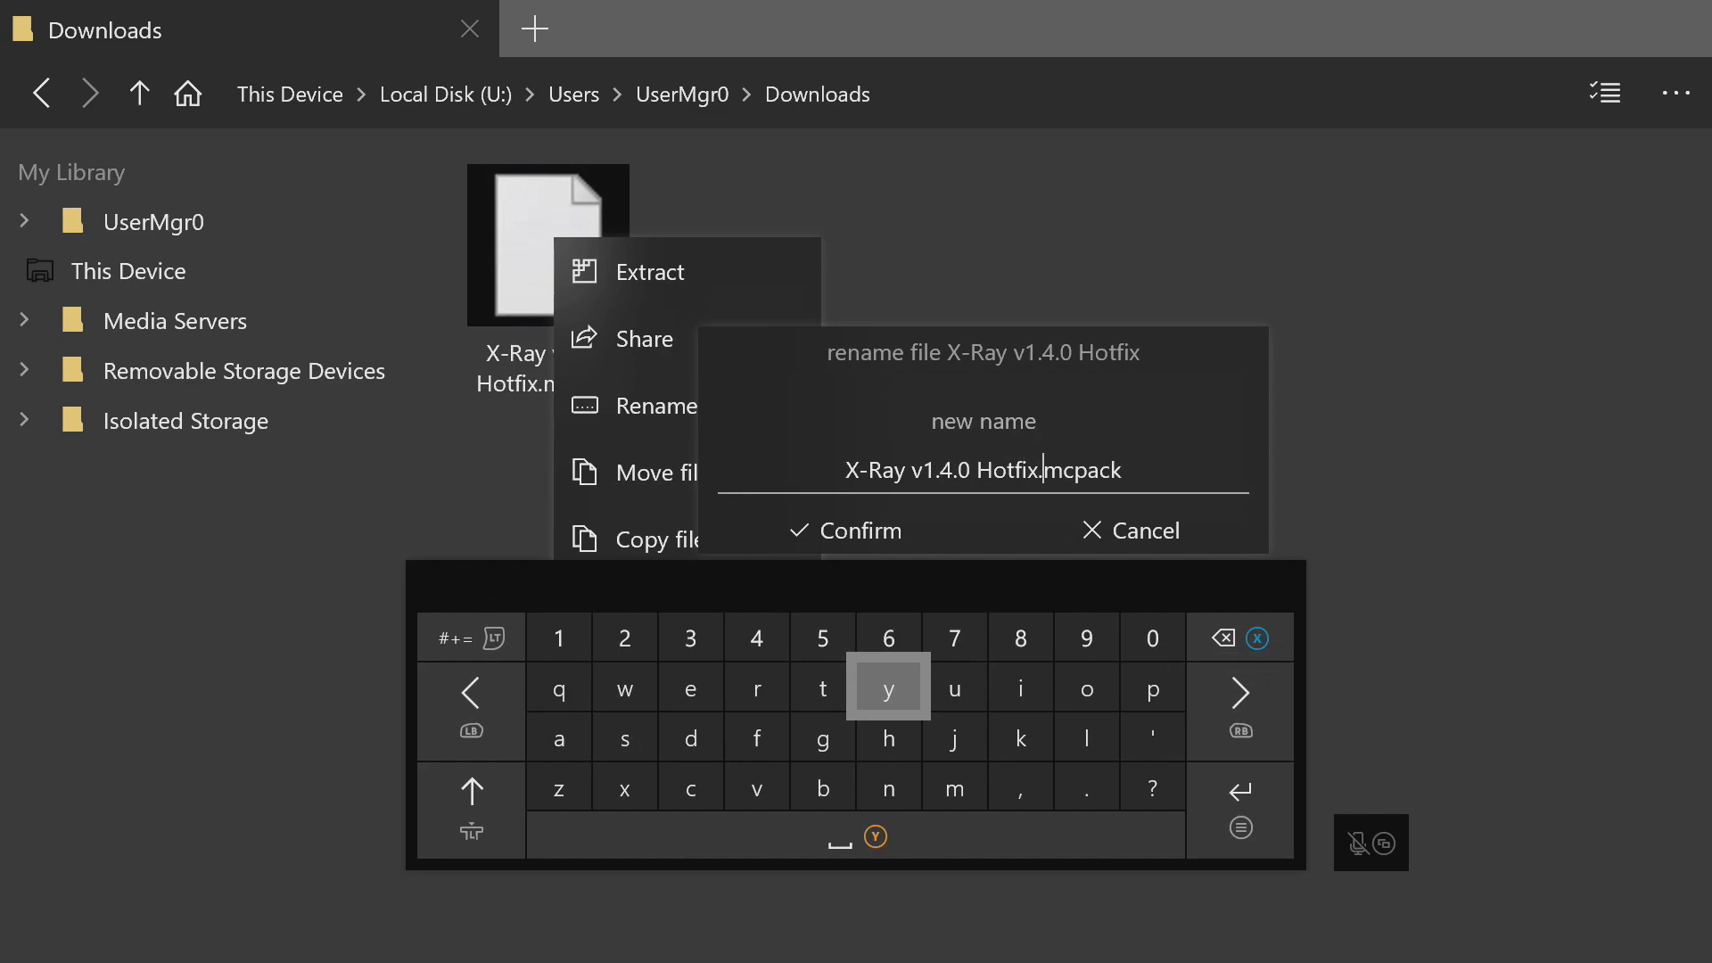
key(BackSpace)
key(BackSpace)
key(BackSpace)
key(BackSpace)
key(BackSpace)
key(BackSpace)
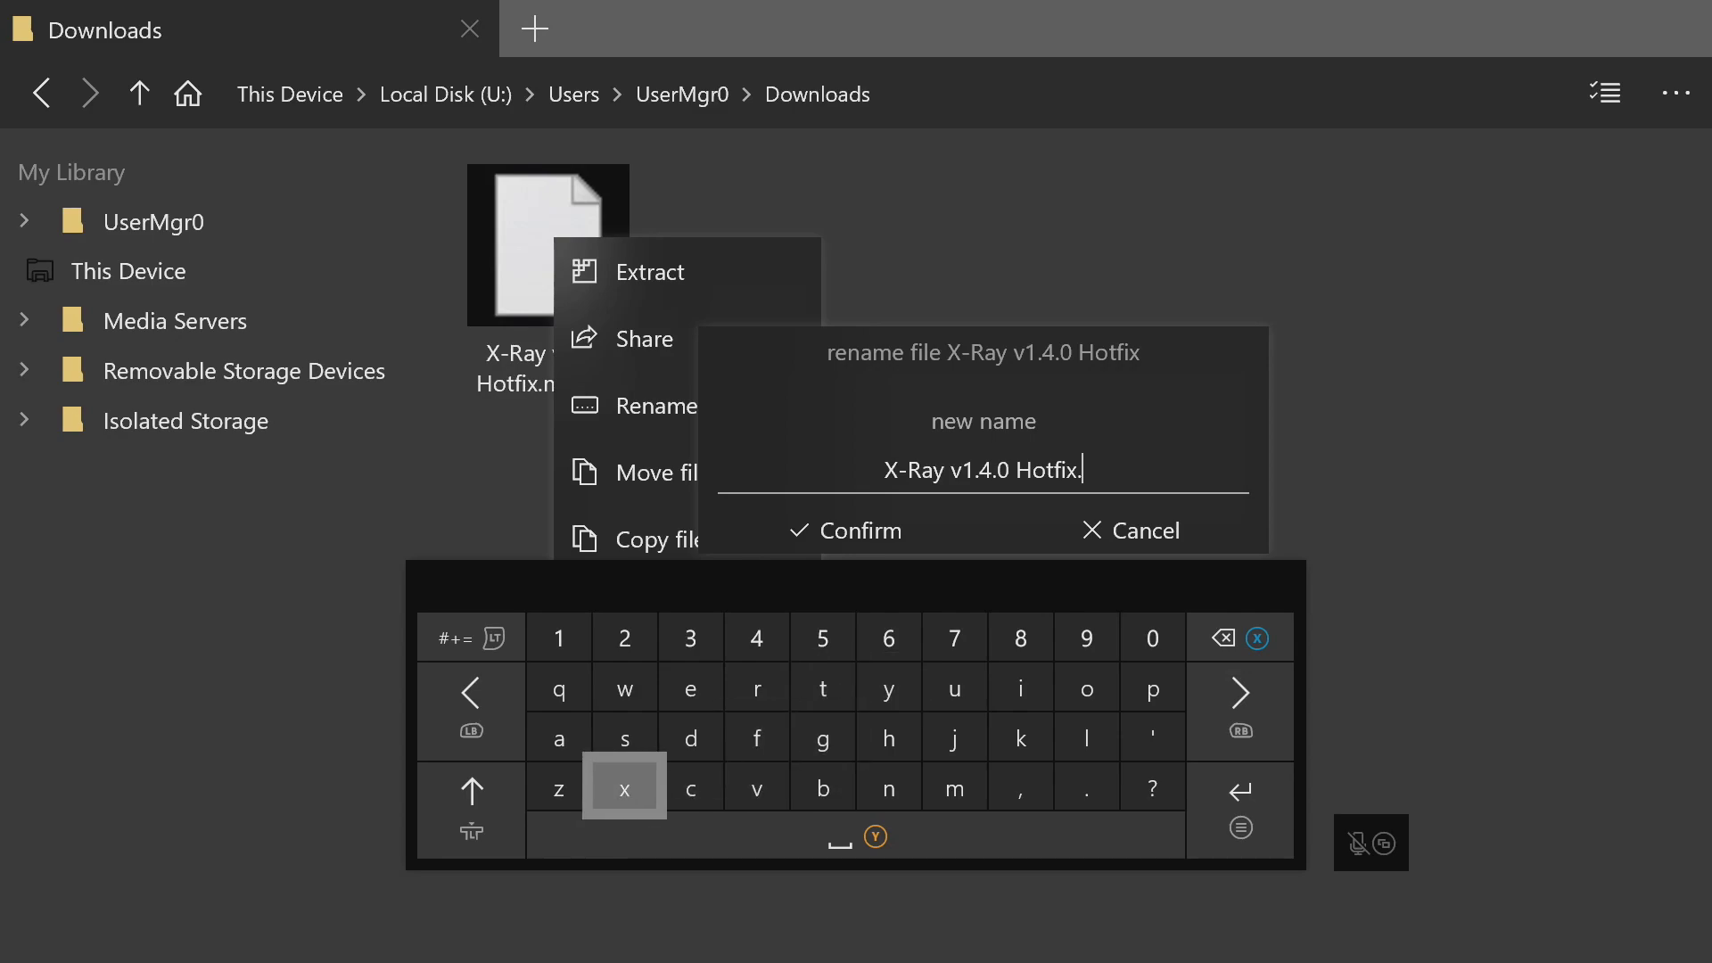
text(zip)
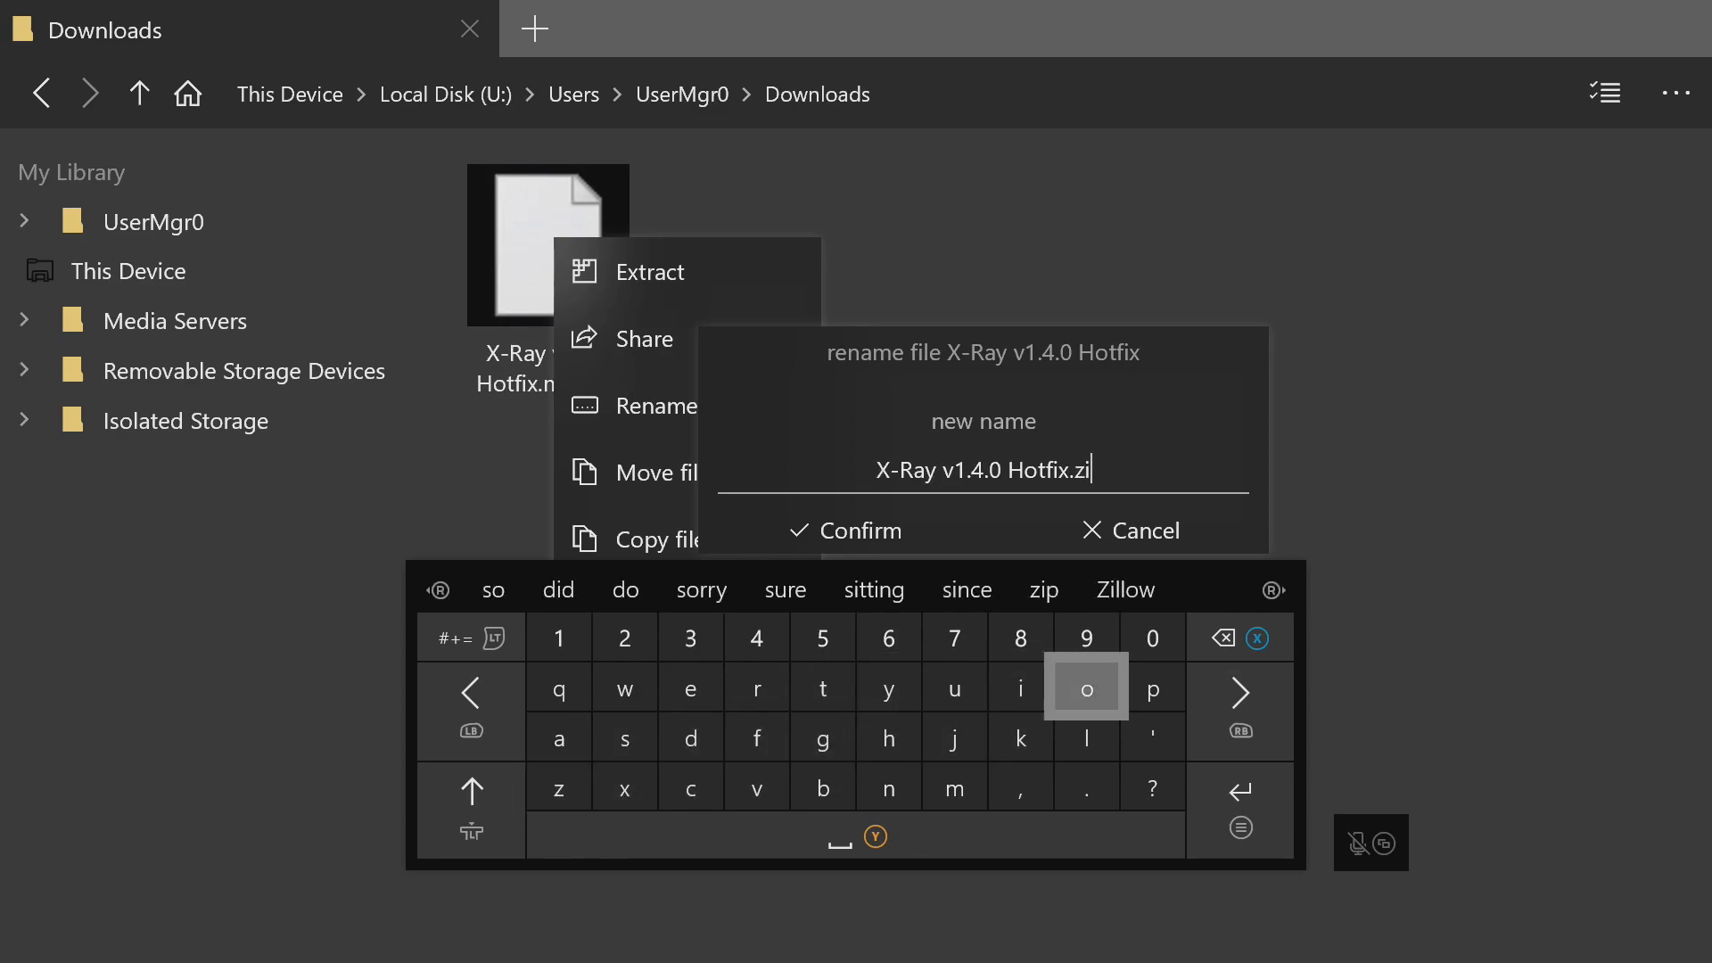
key(Left)
key(Left)
key(Left)
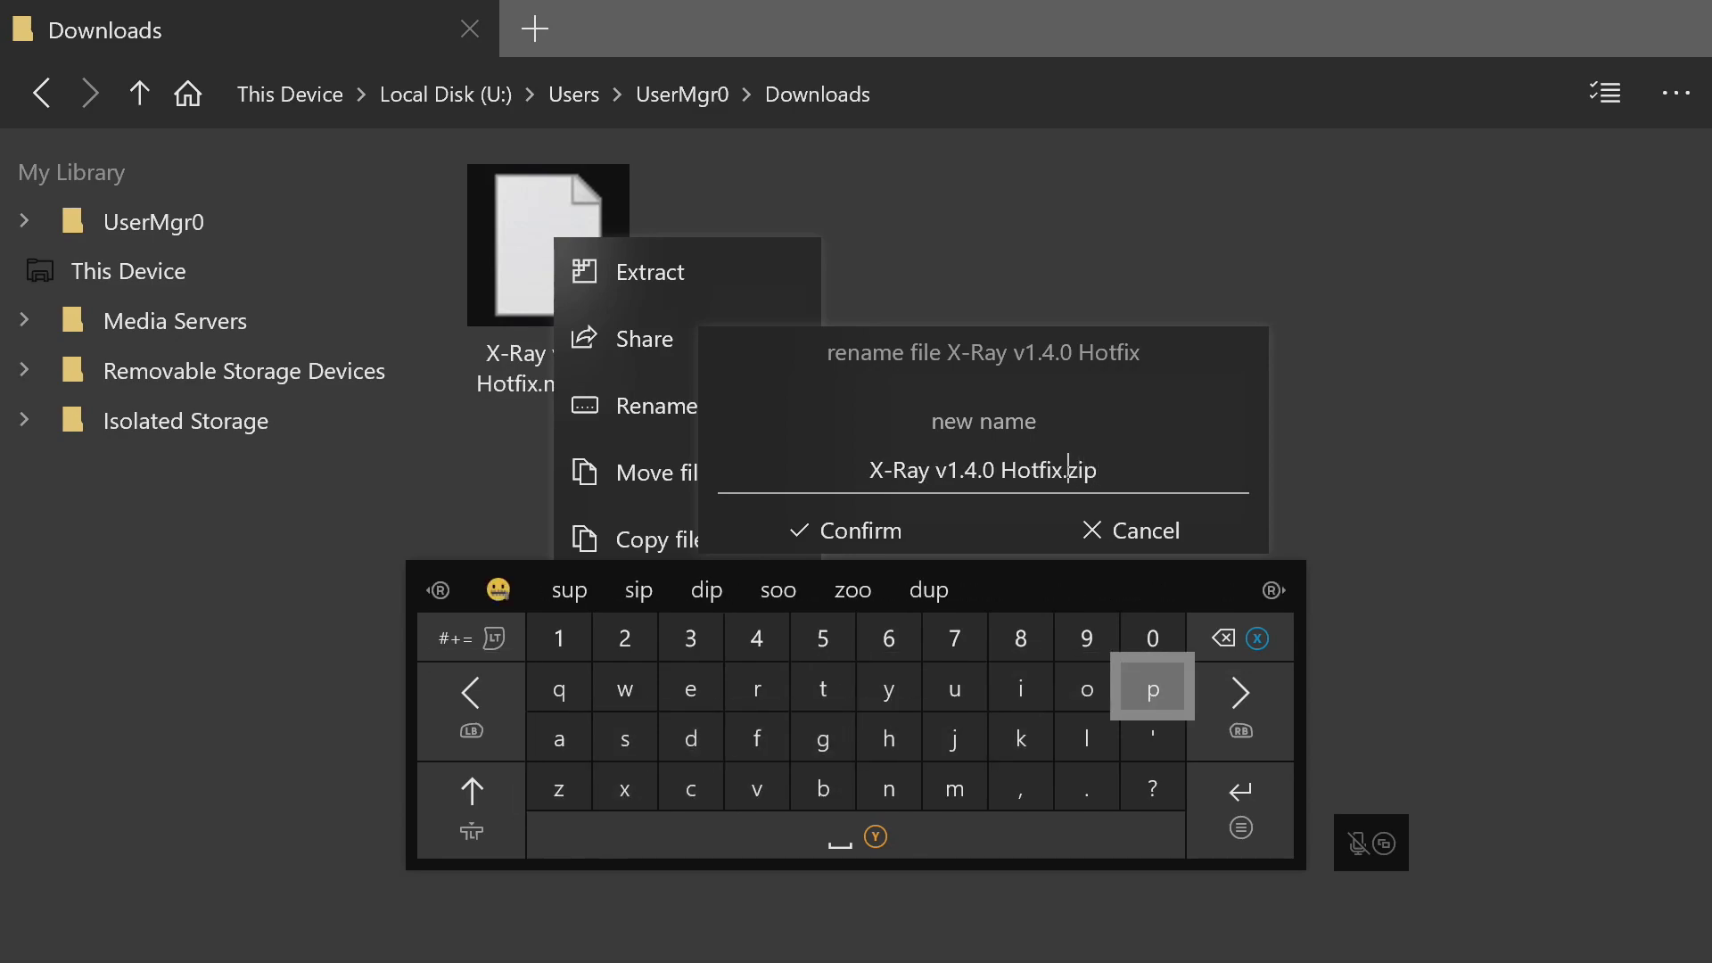
key(Left)
key(Right)
key(Right)
key(Right)
key(Right)
key(Down)
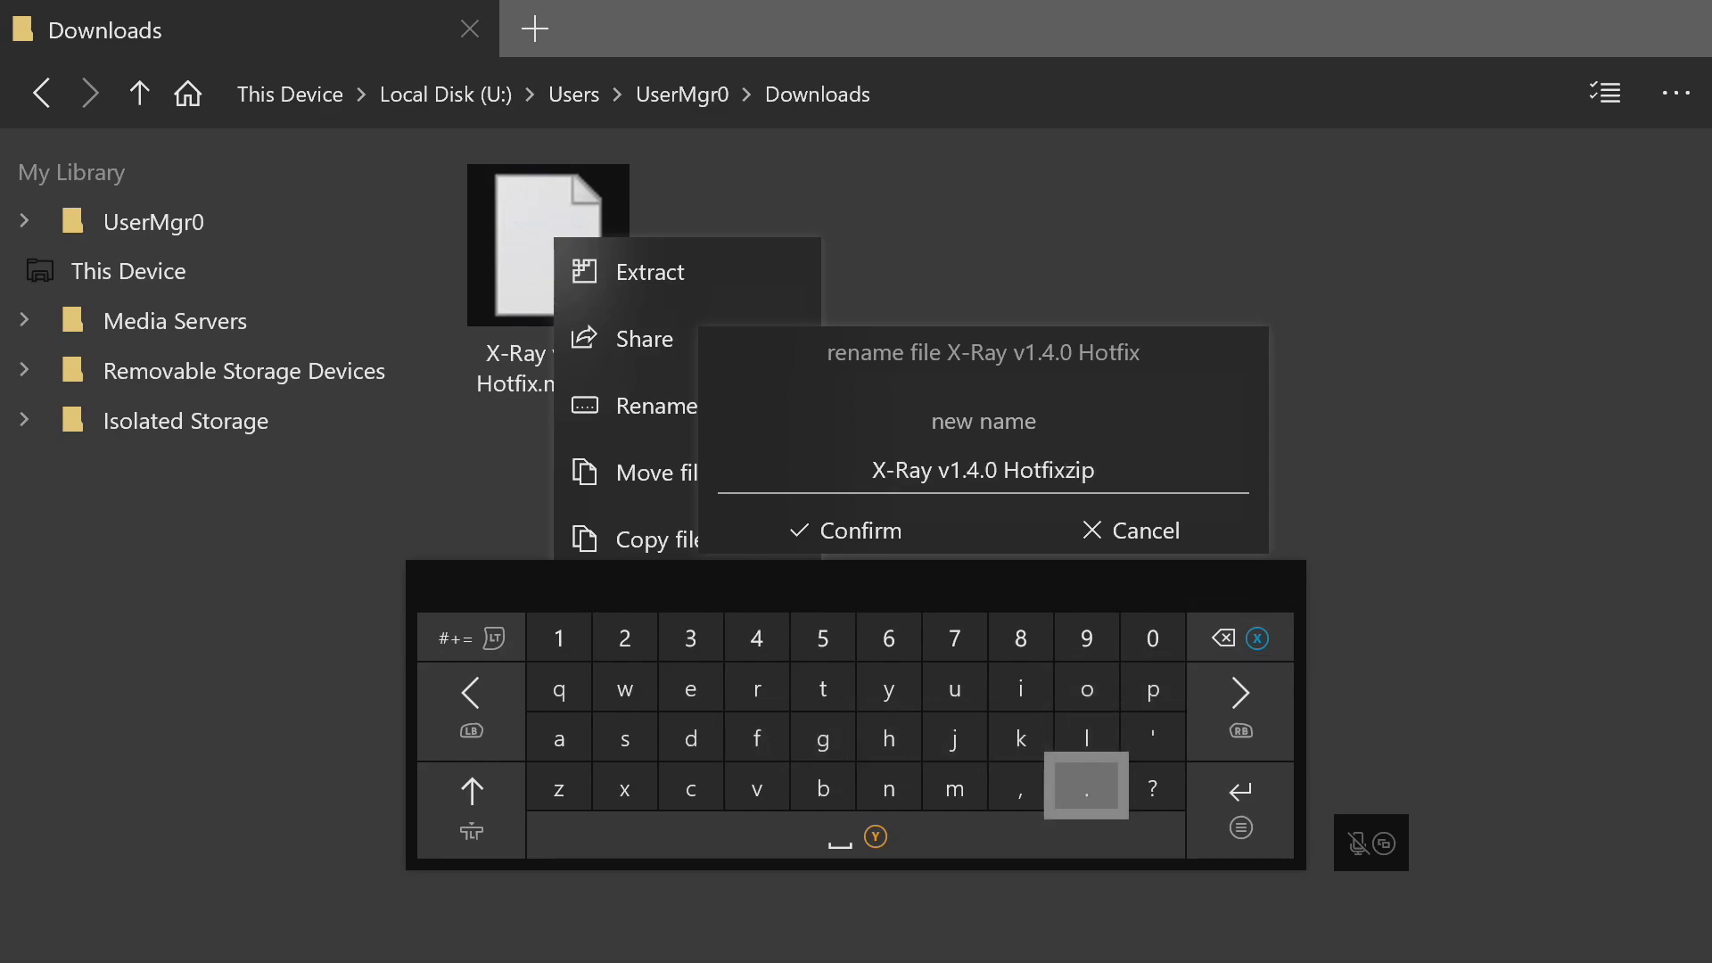
text(.)
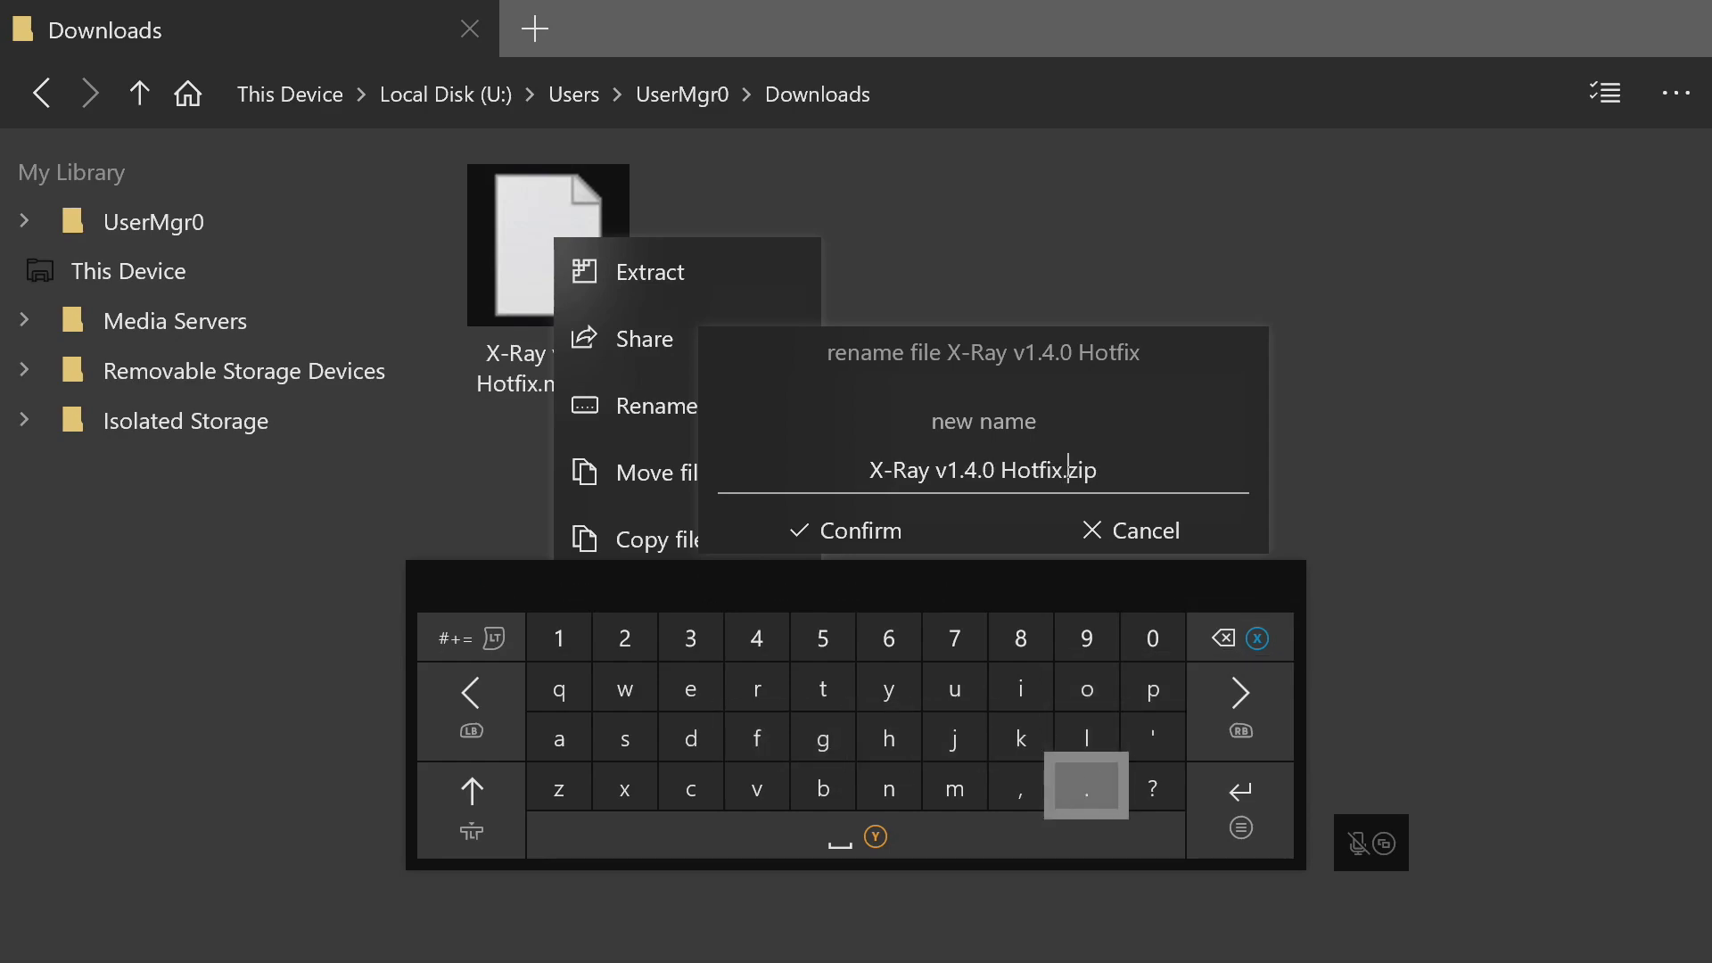
key(Escape)
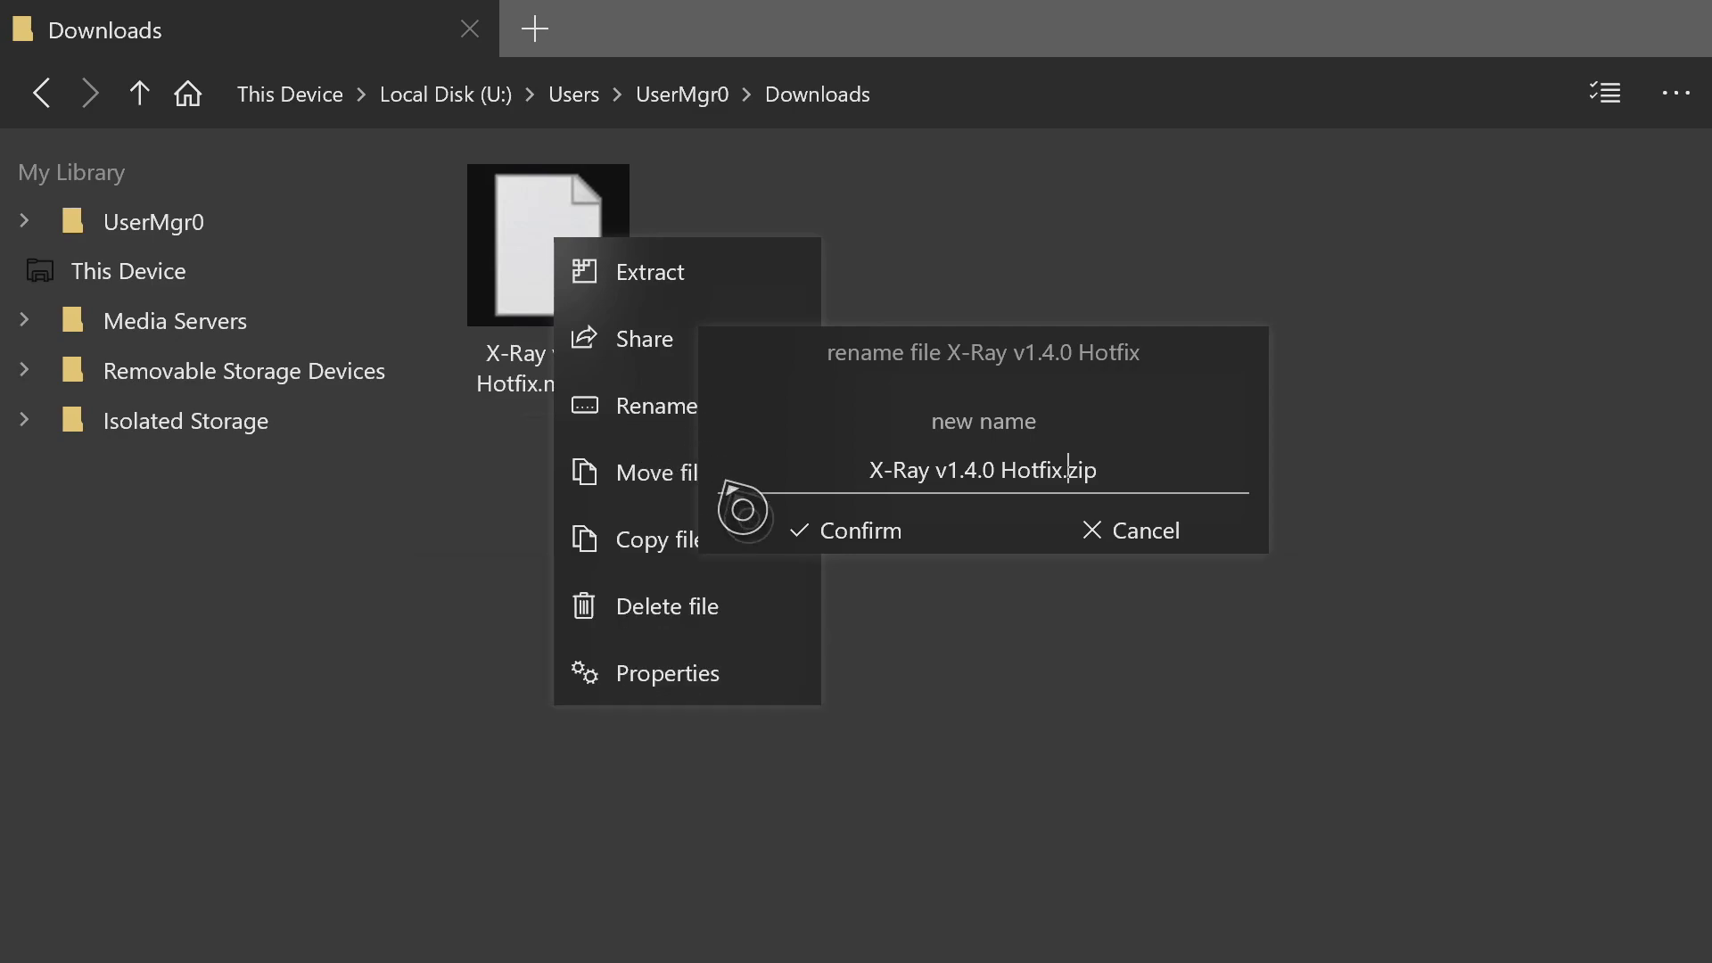
click(832, 535)
click(947, 531)
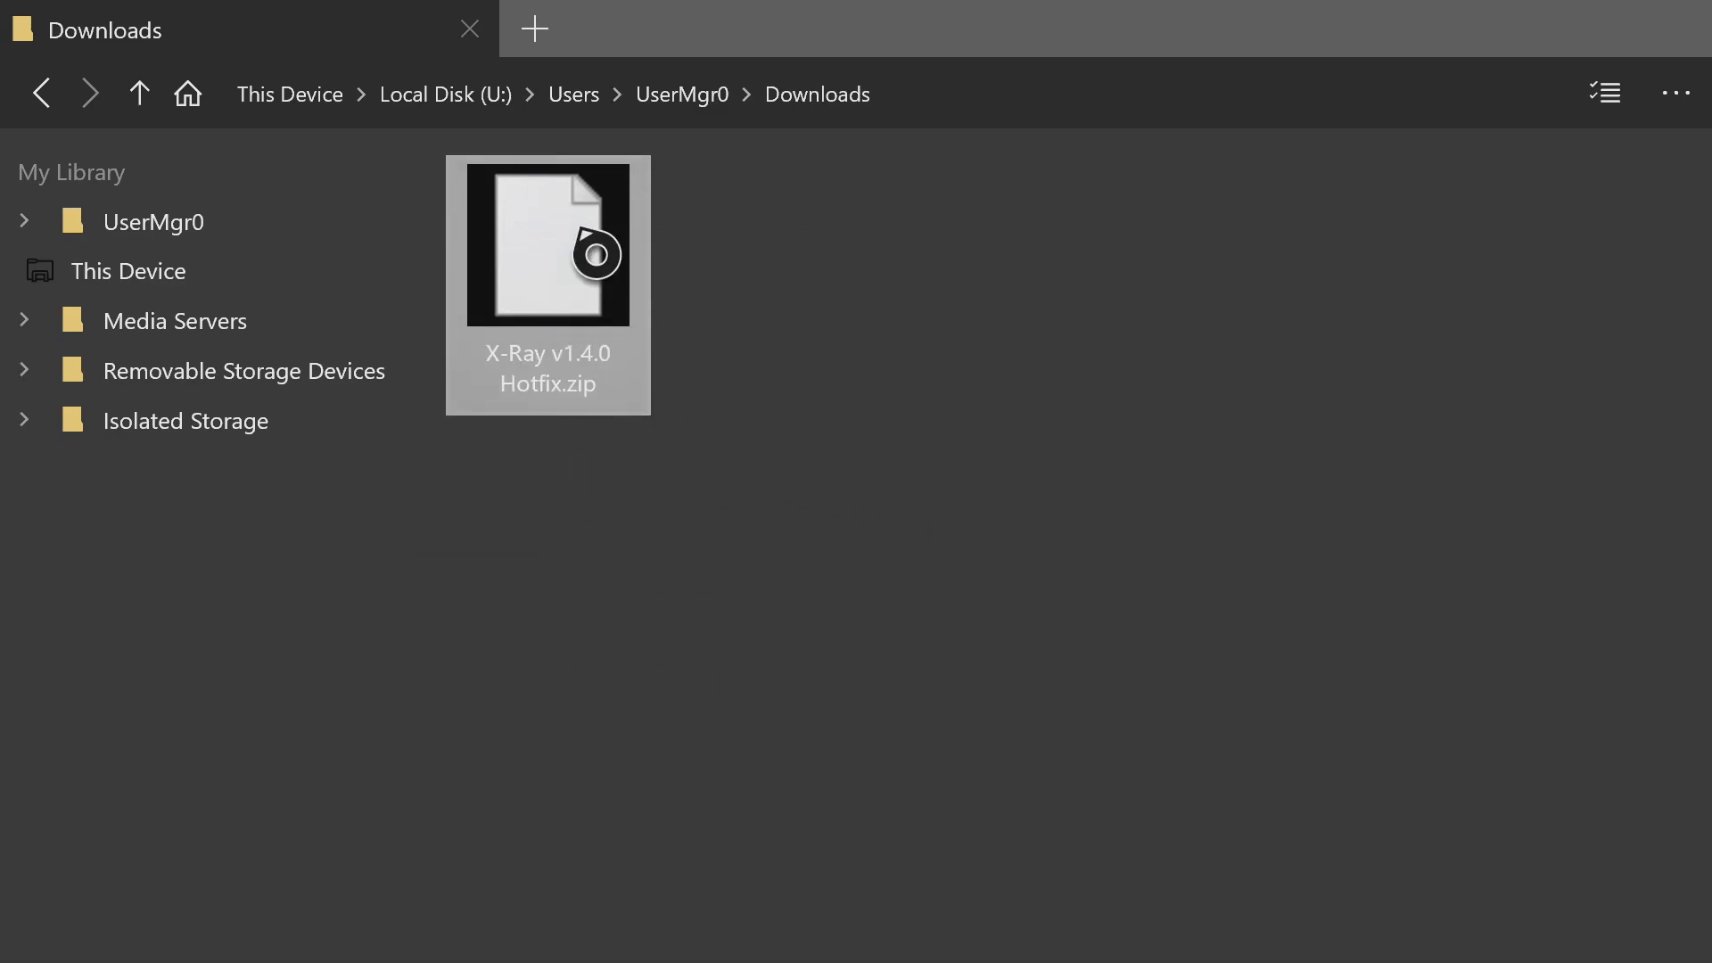
Step: Extract X-Ray v1.4.0 Hotfix.zip and open the resulting X-Ray v1.4.0 Hotfix_extracted folder
right_click(547, 252)
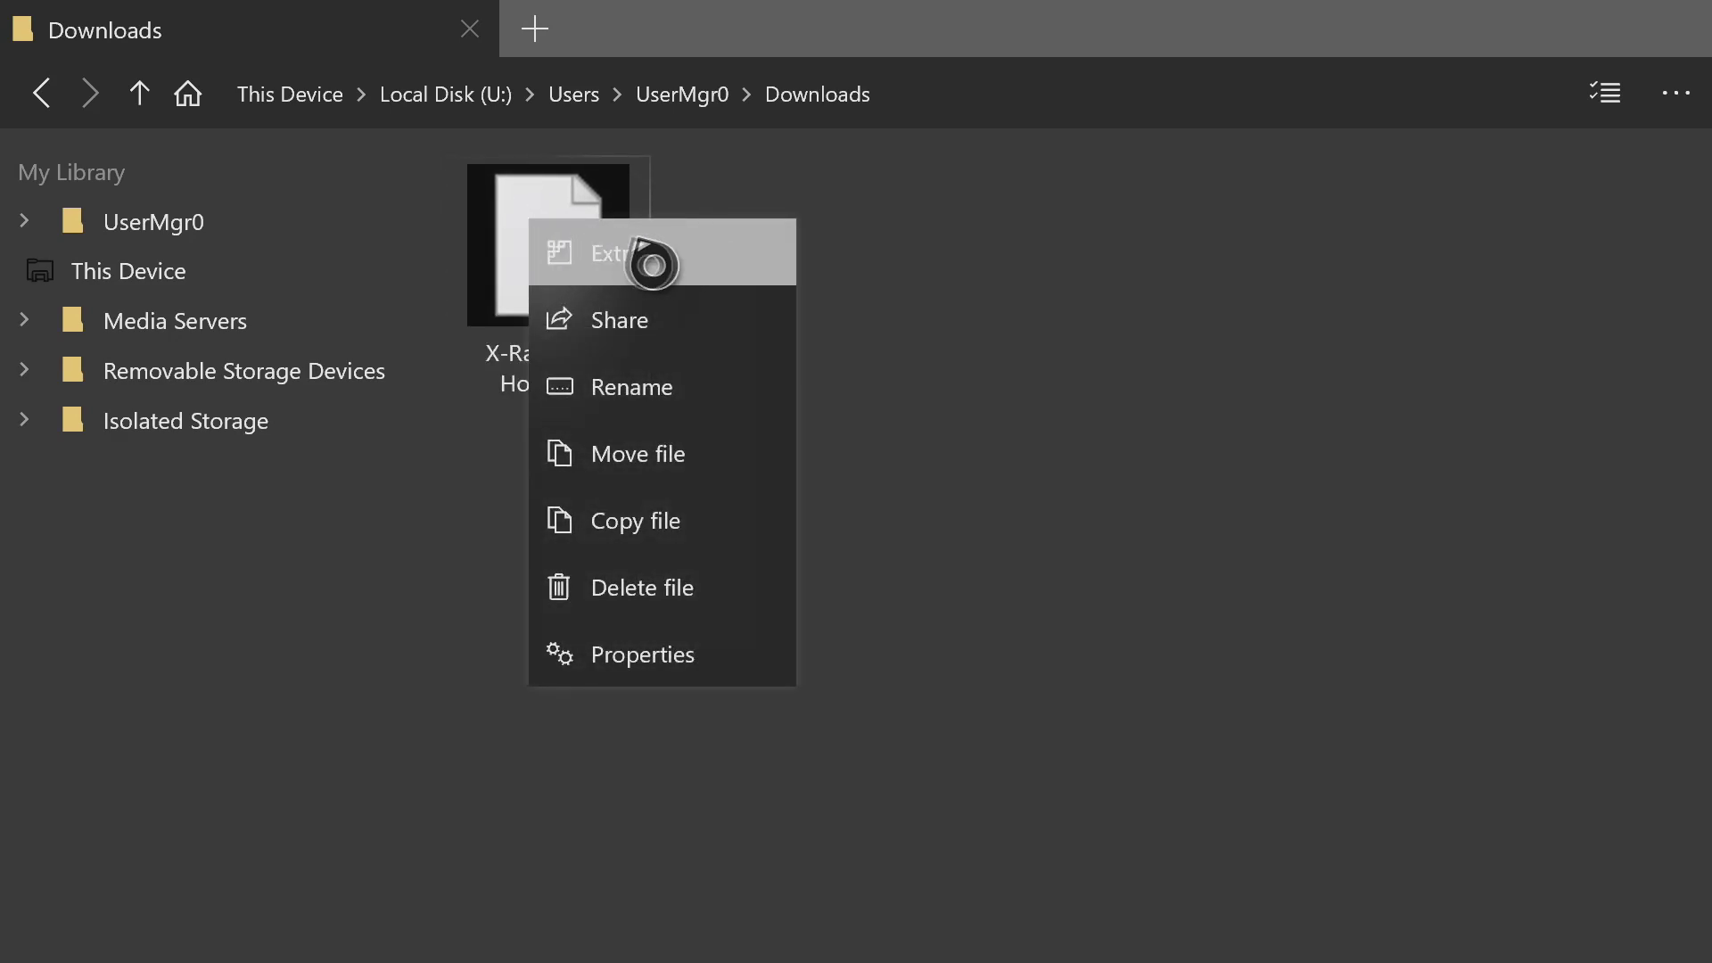
click(724, 260)
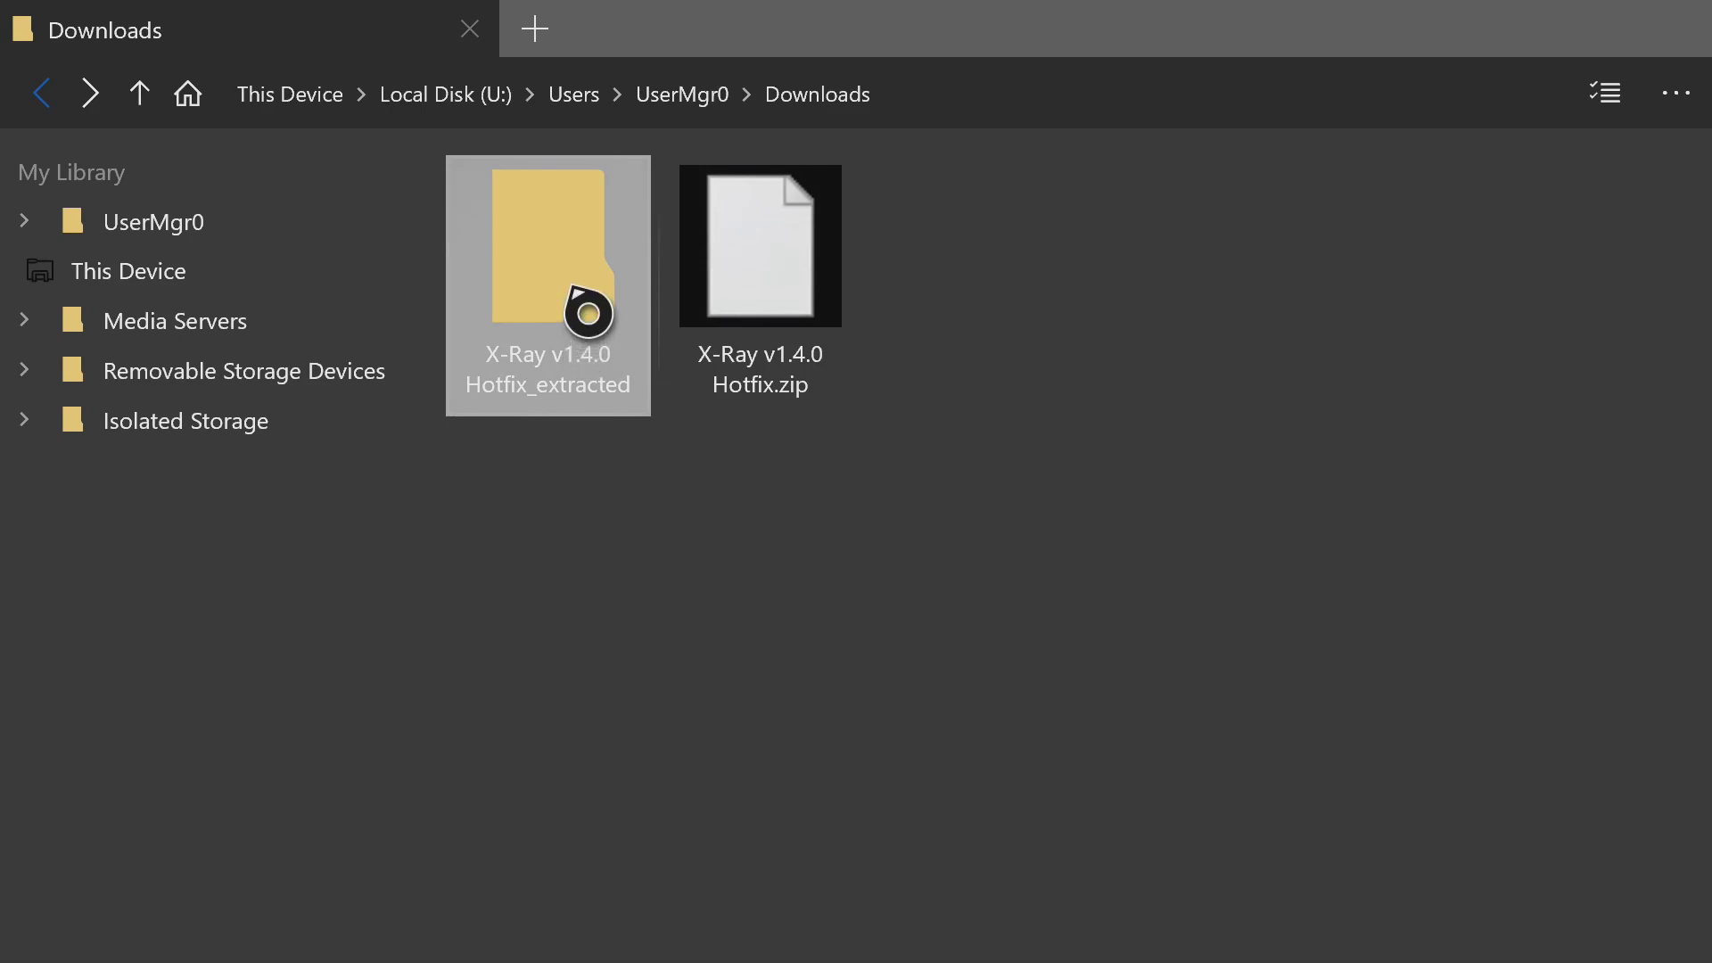
double_click(562, 263)
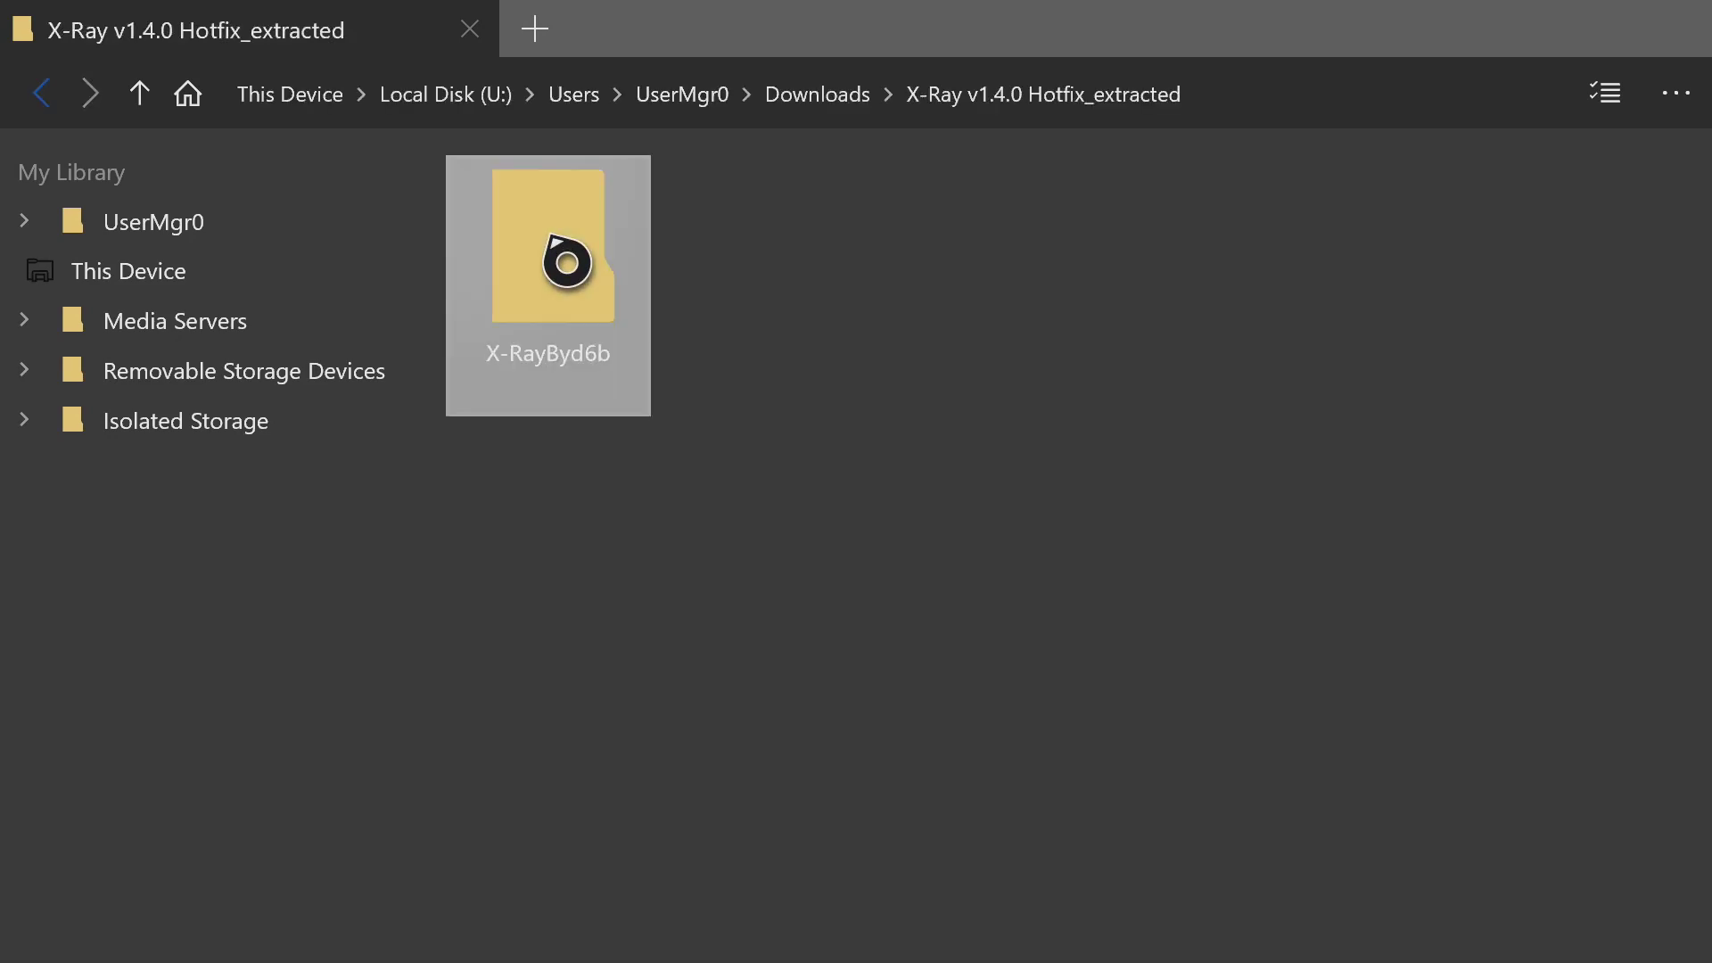
Step: Copy the X-RayByd6b folder, then browse Isolated Storage to Packages and find Microsoft.MinecraftUWPConsole
right_click(584, 279)
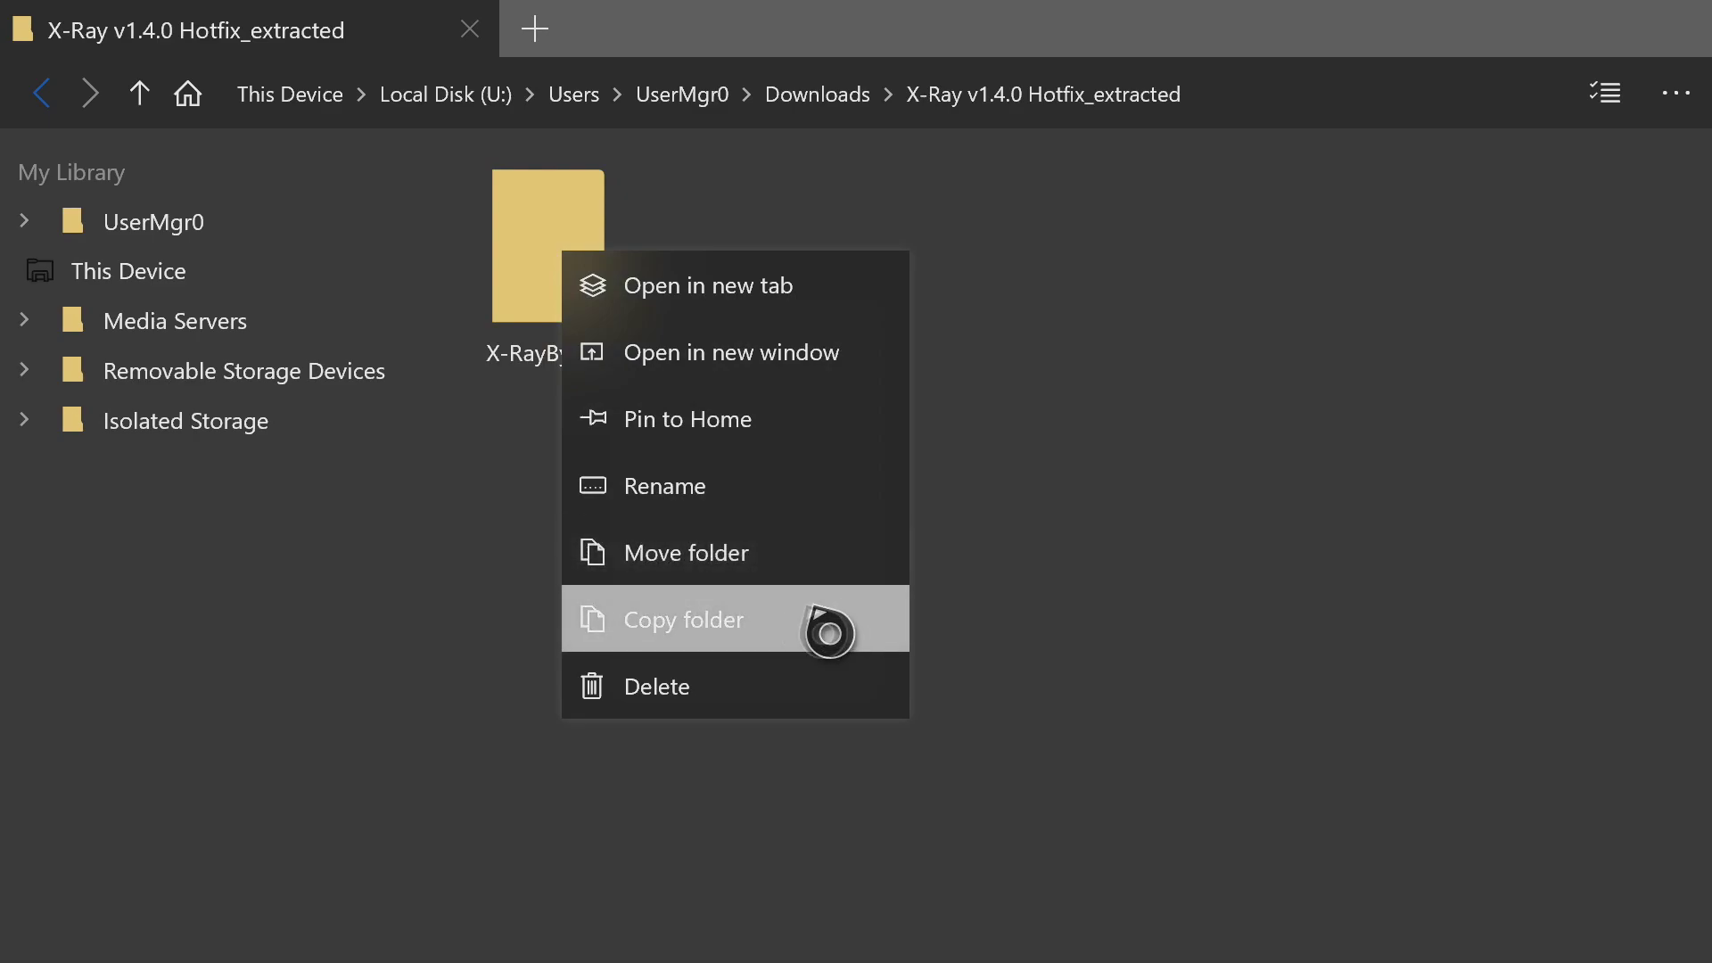
click(772, 630)
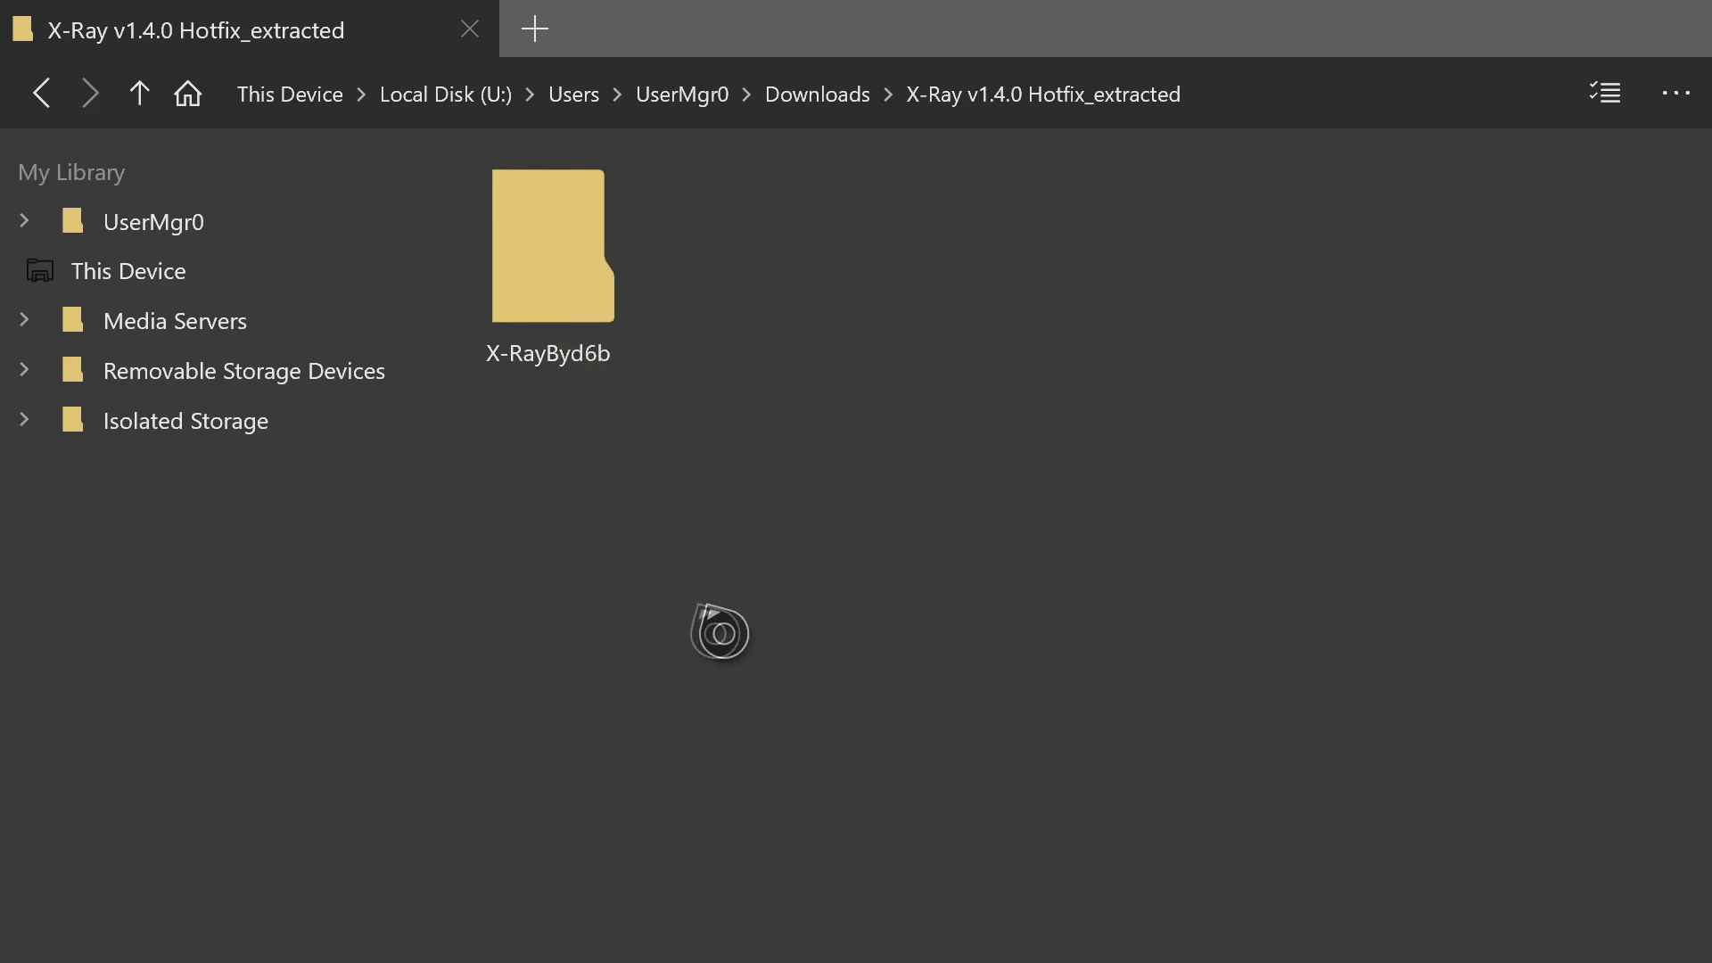
click(171, 281)
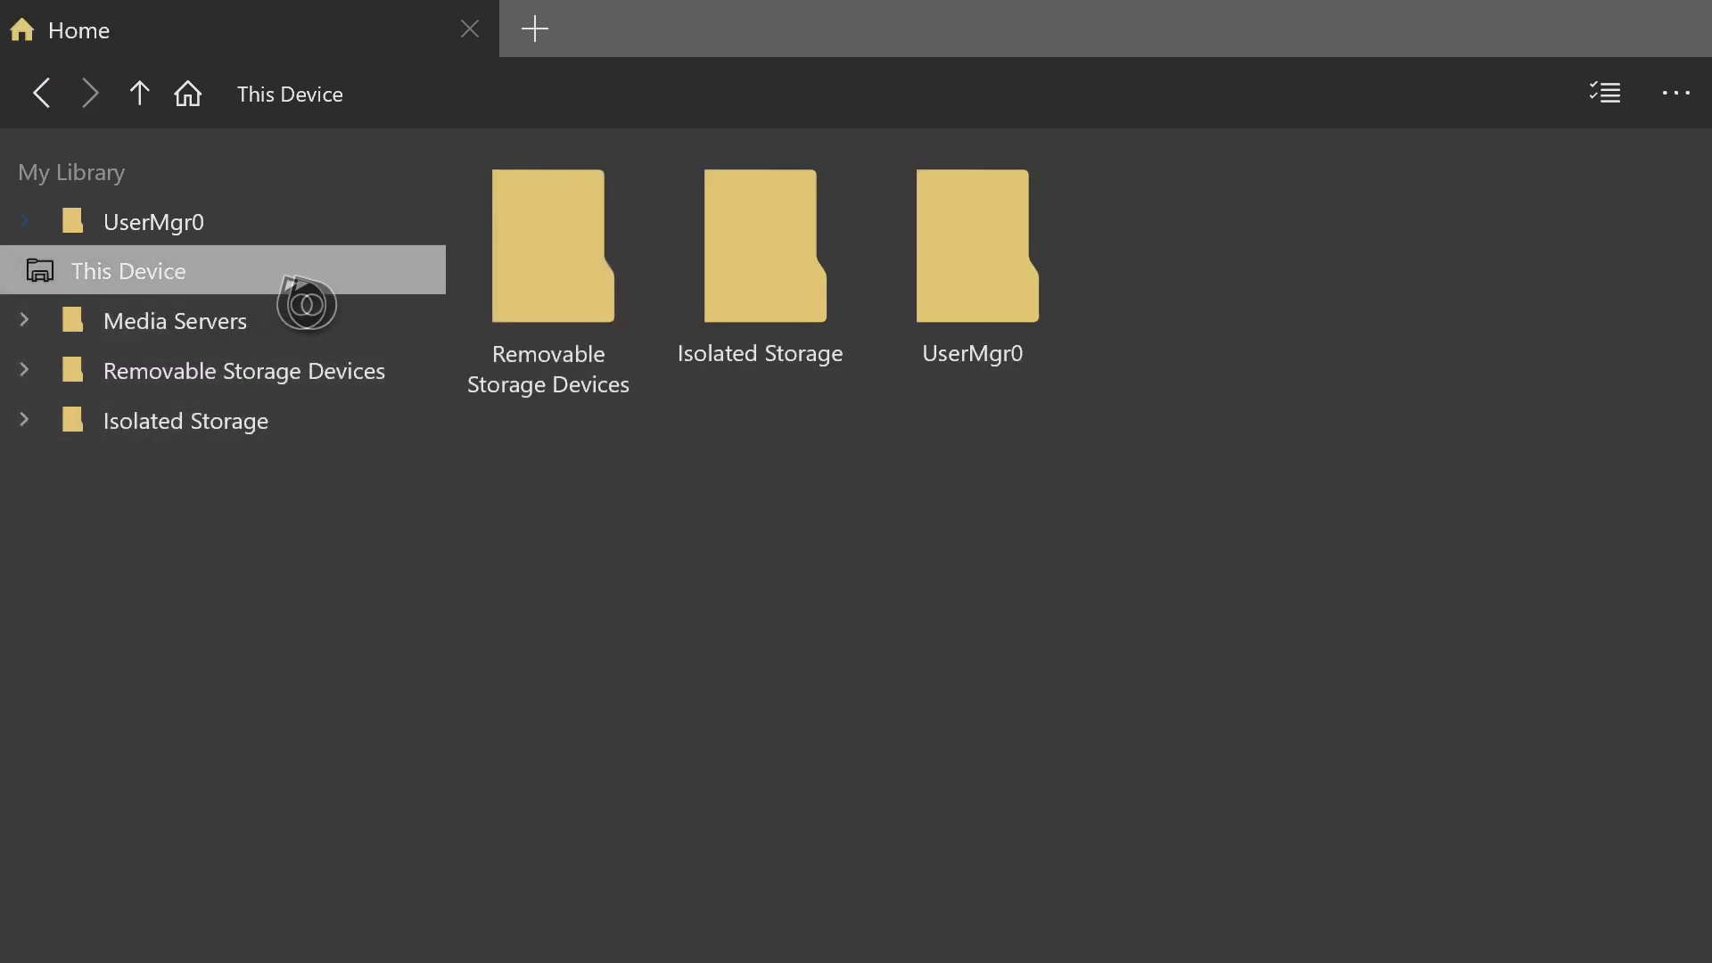
double_click(769, 219)
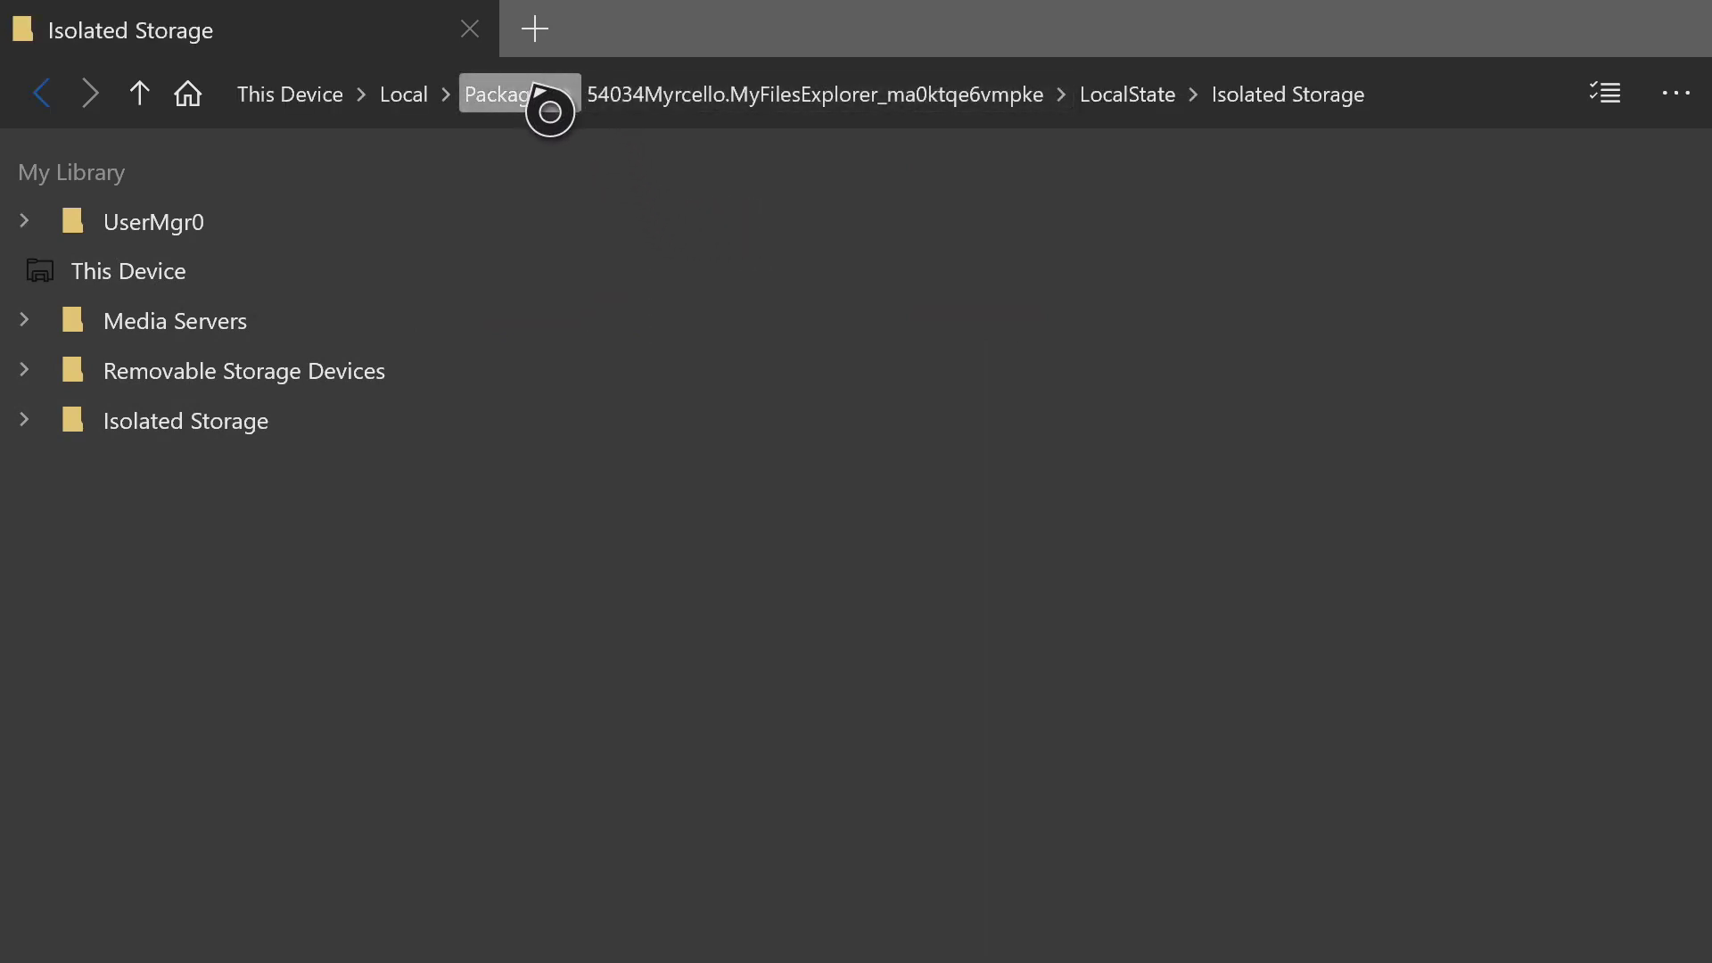
click(539, 93)
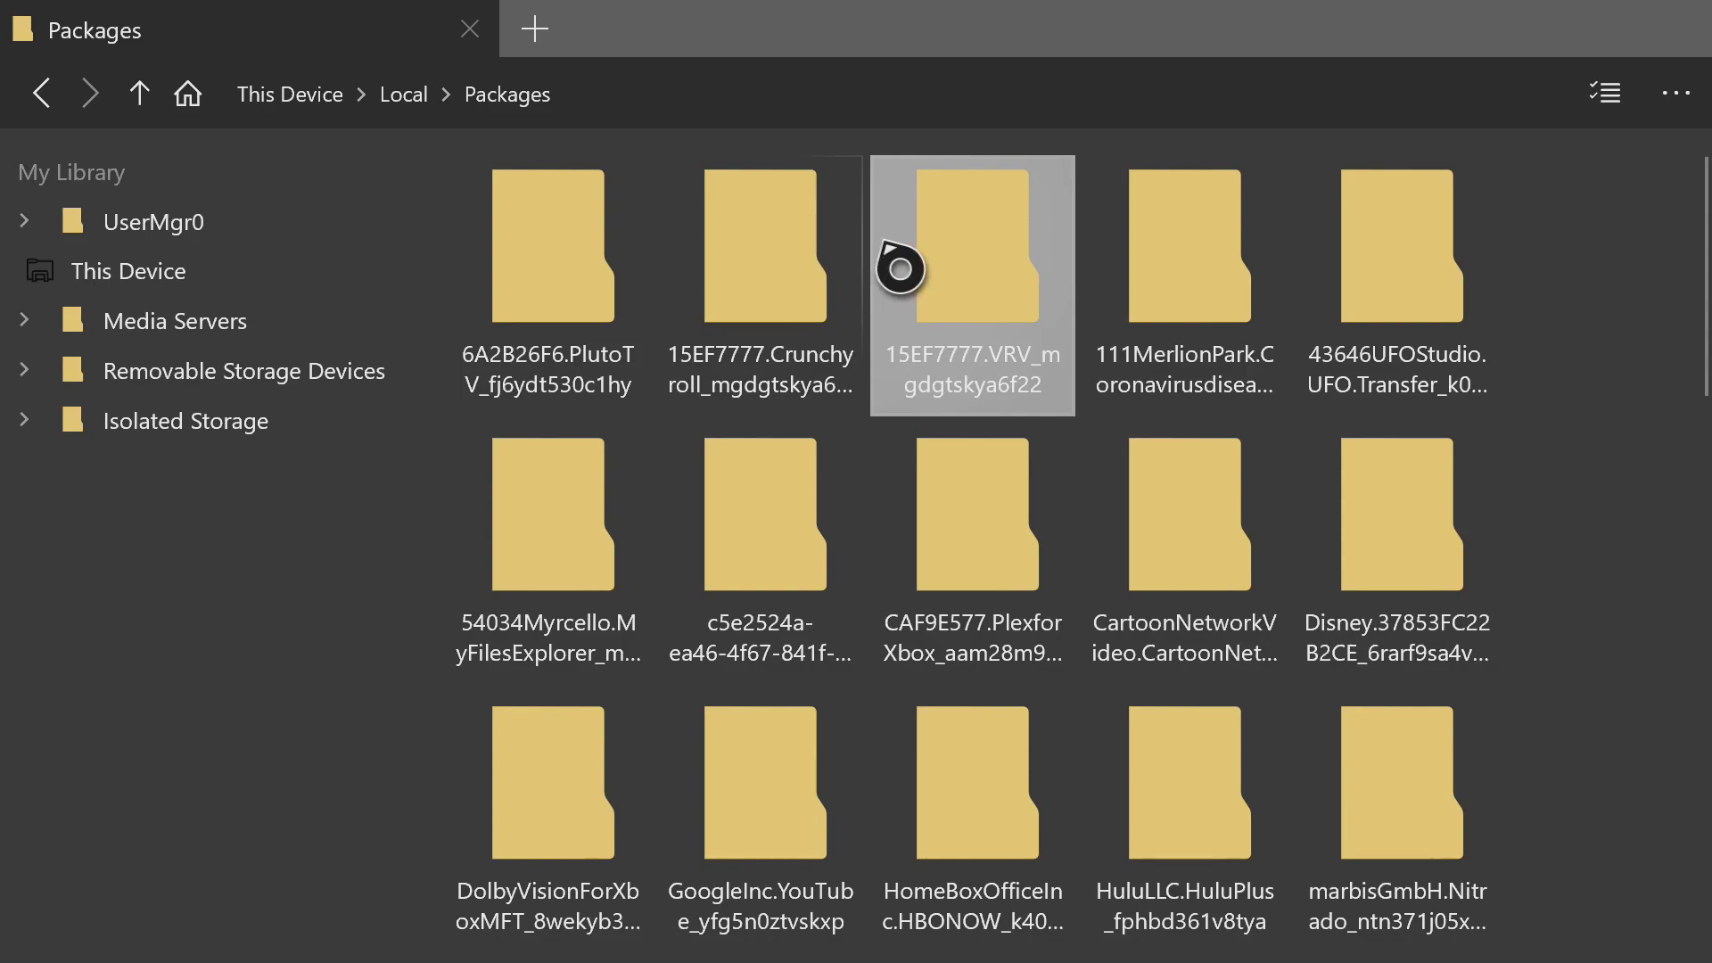
scroll(873, 267, down, 3)
scroll(873, 267, down, 5)
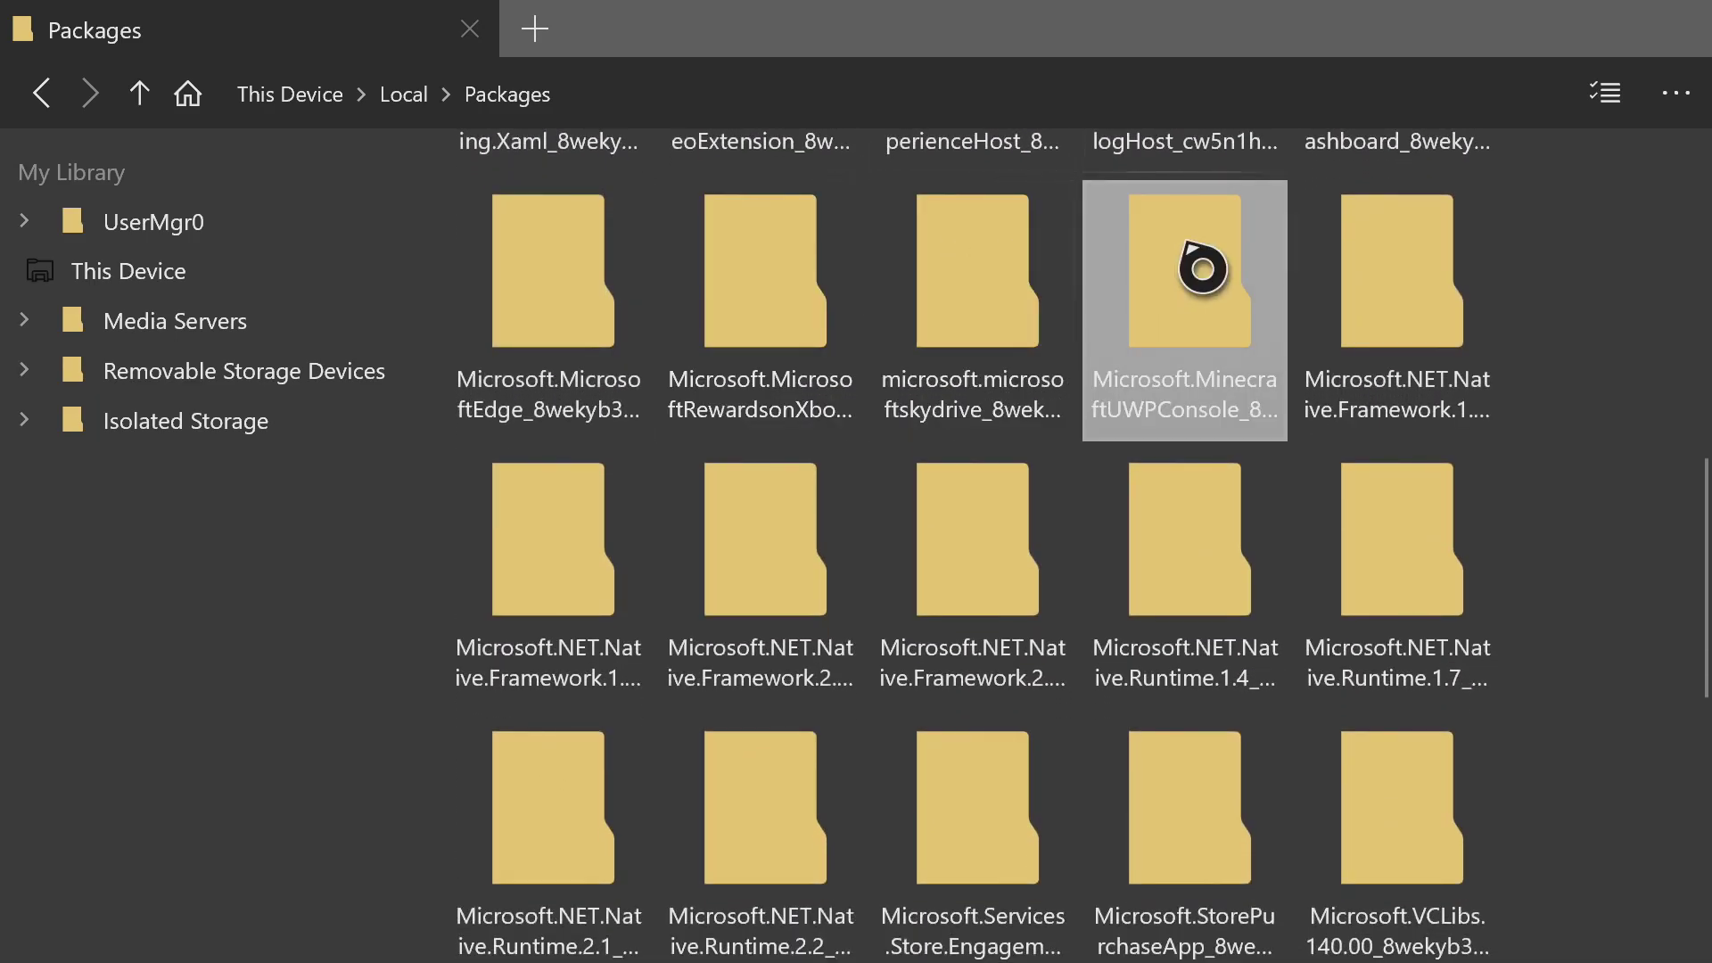
scroll(1204, 303, up, 2)
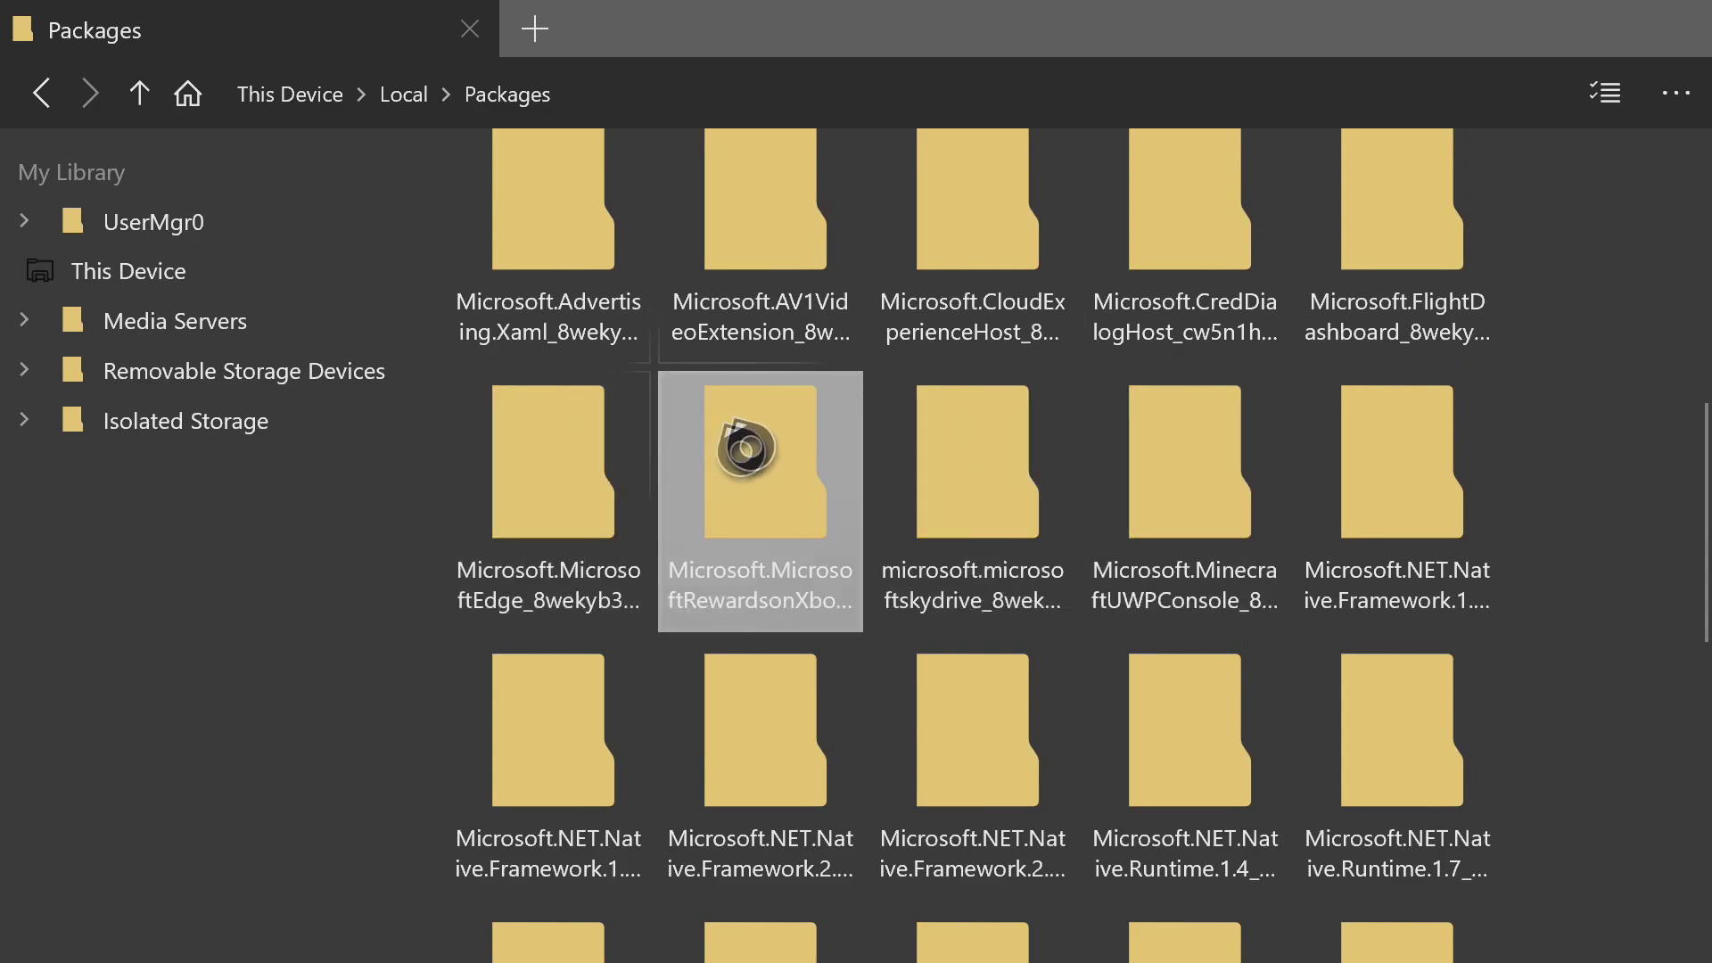
Step: Open Microsoft.MinecraftUWPConsole > LocalState > games > com.mojang
double_click(1239, 489)
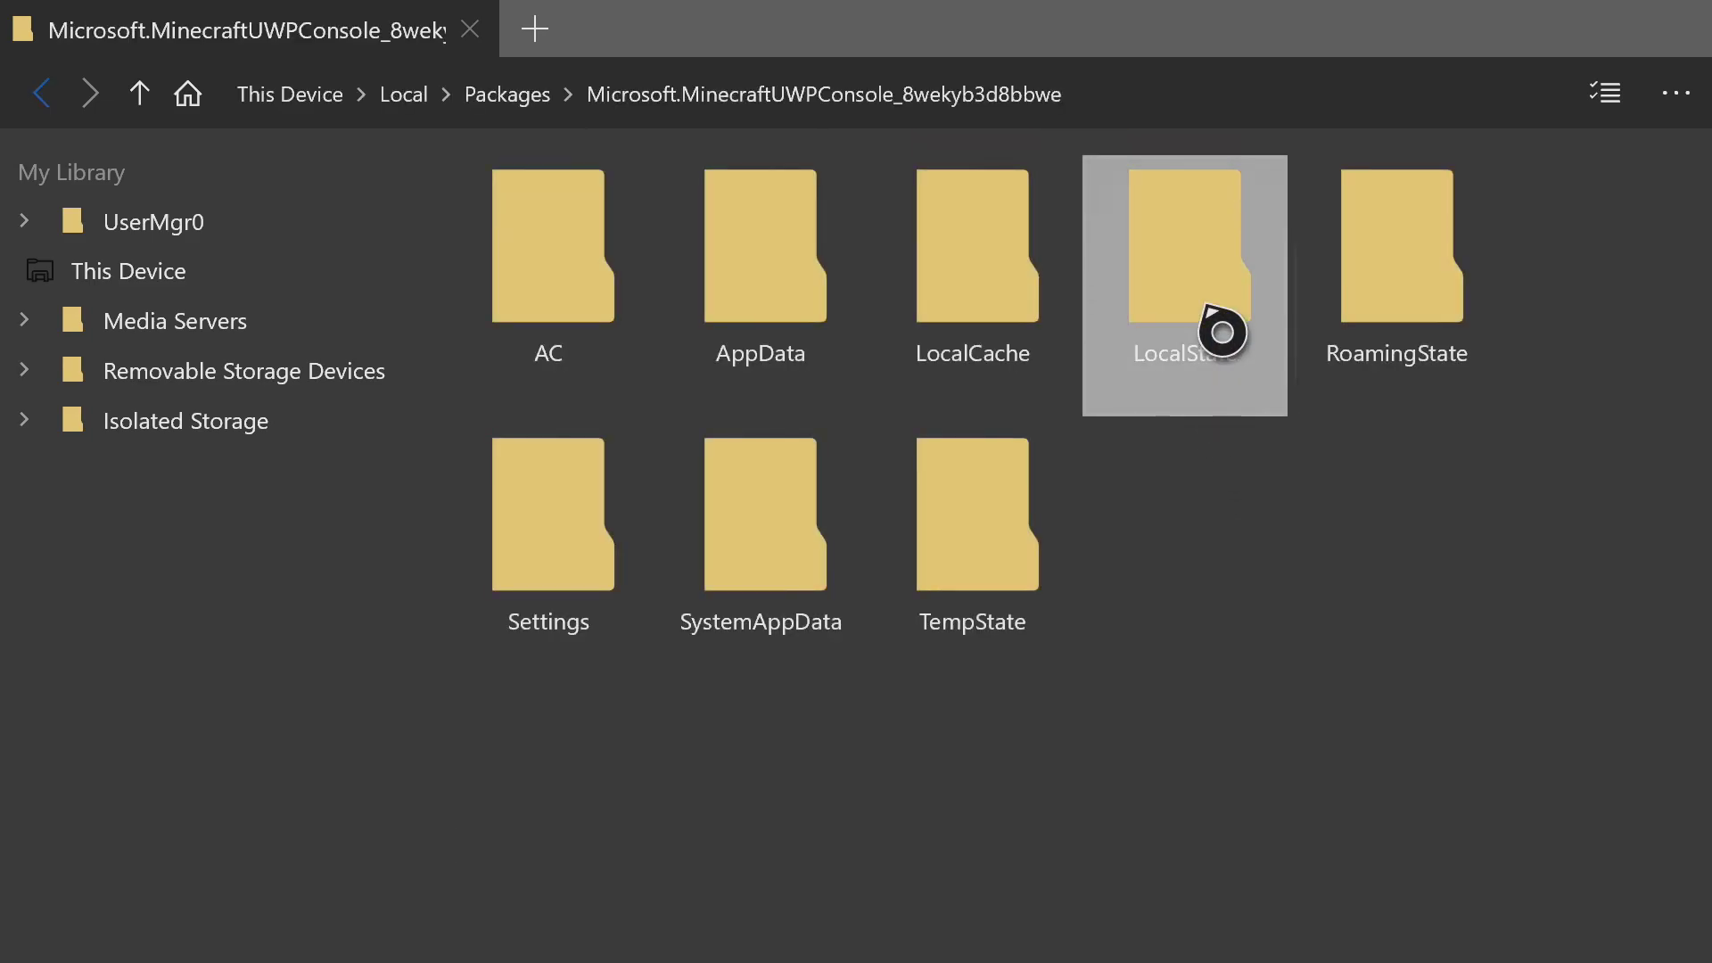
double_click(1186, 332)
double_click(562, 290)
double_click(562, 294)
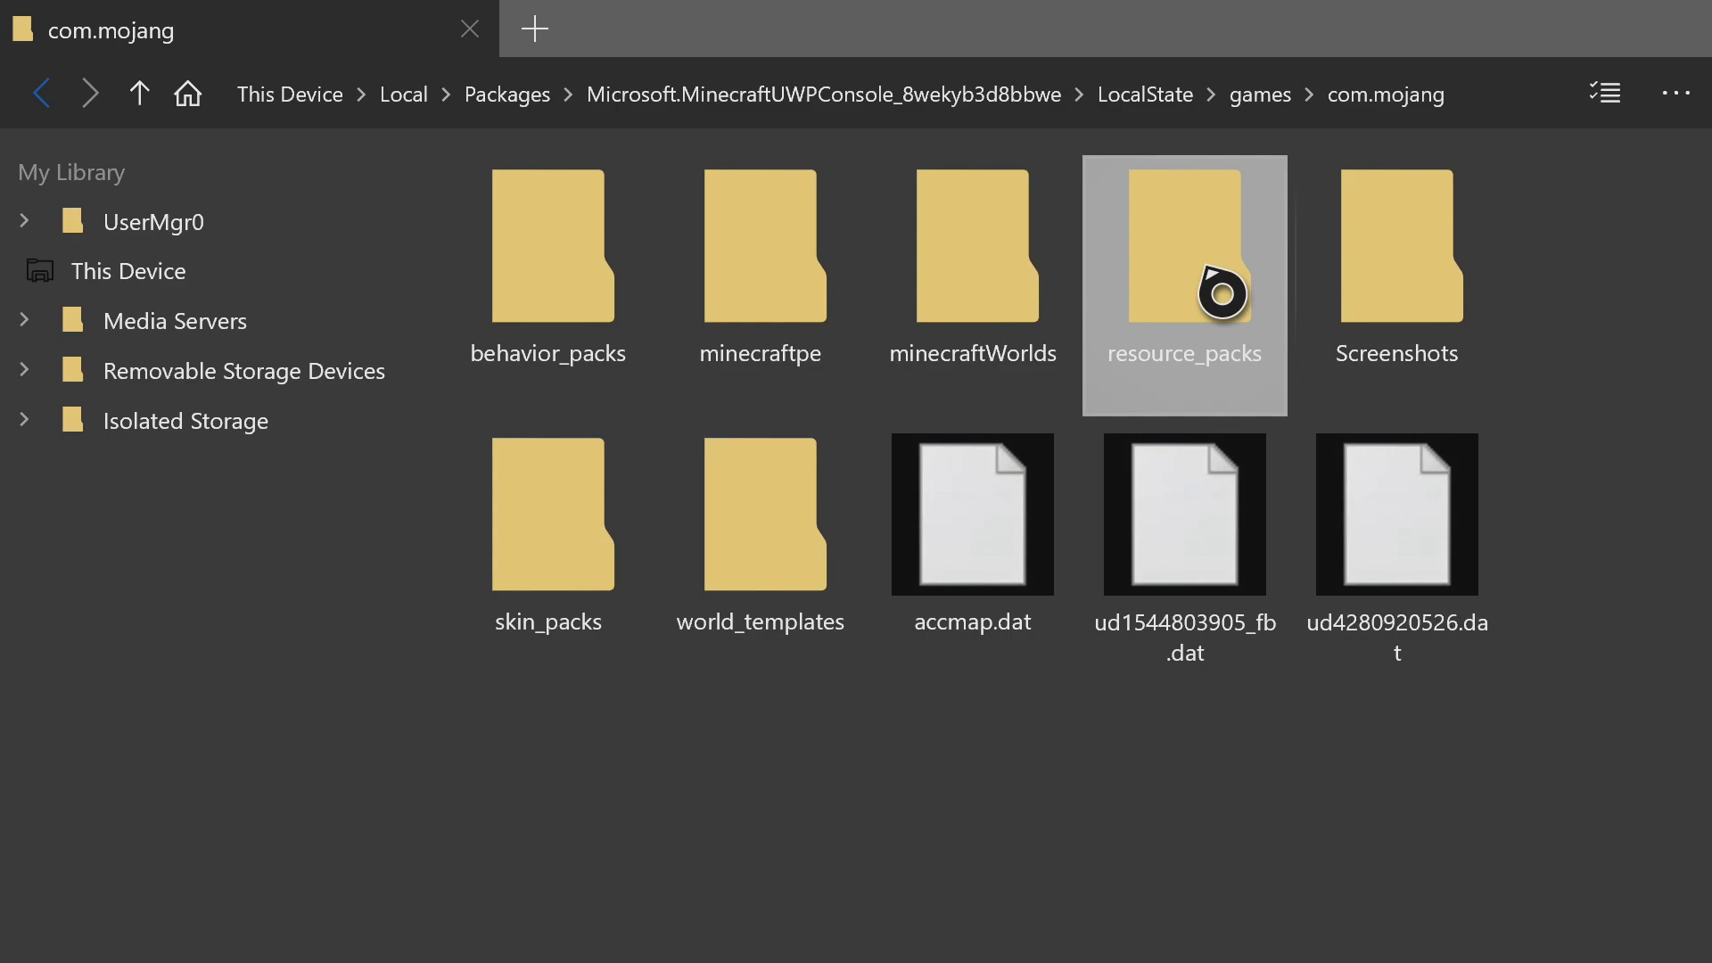
right_click(1594, 239)
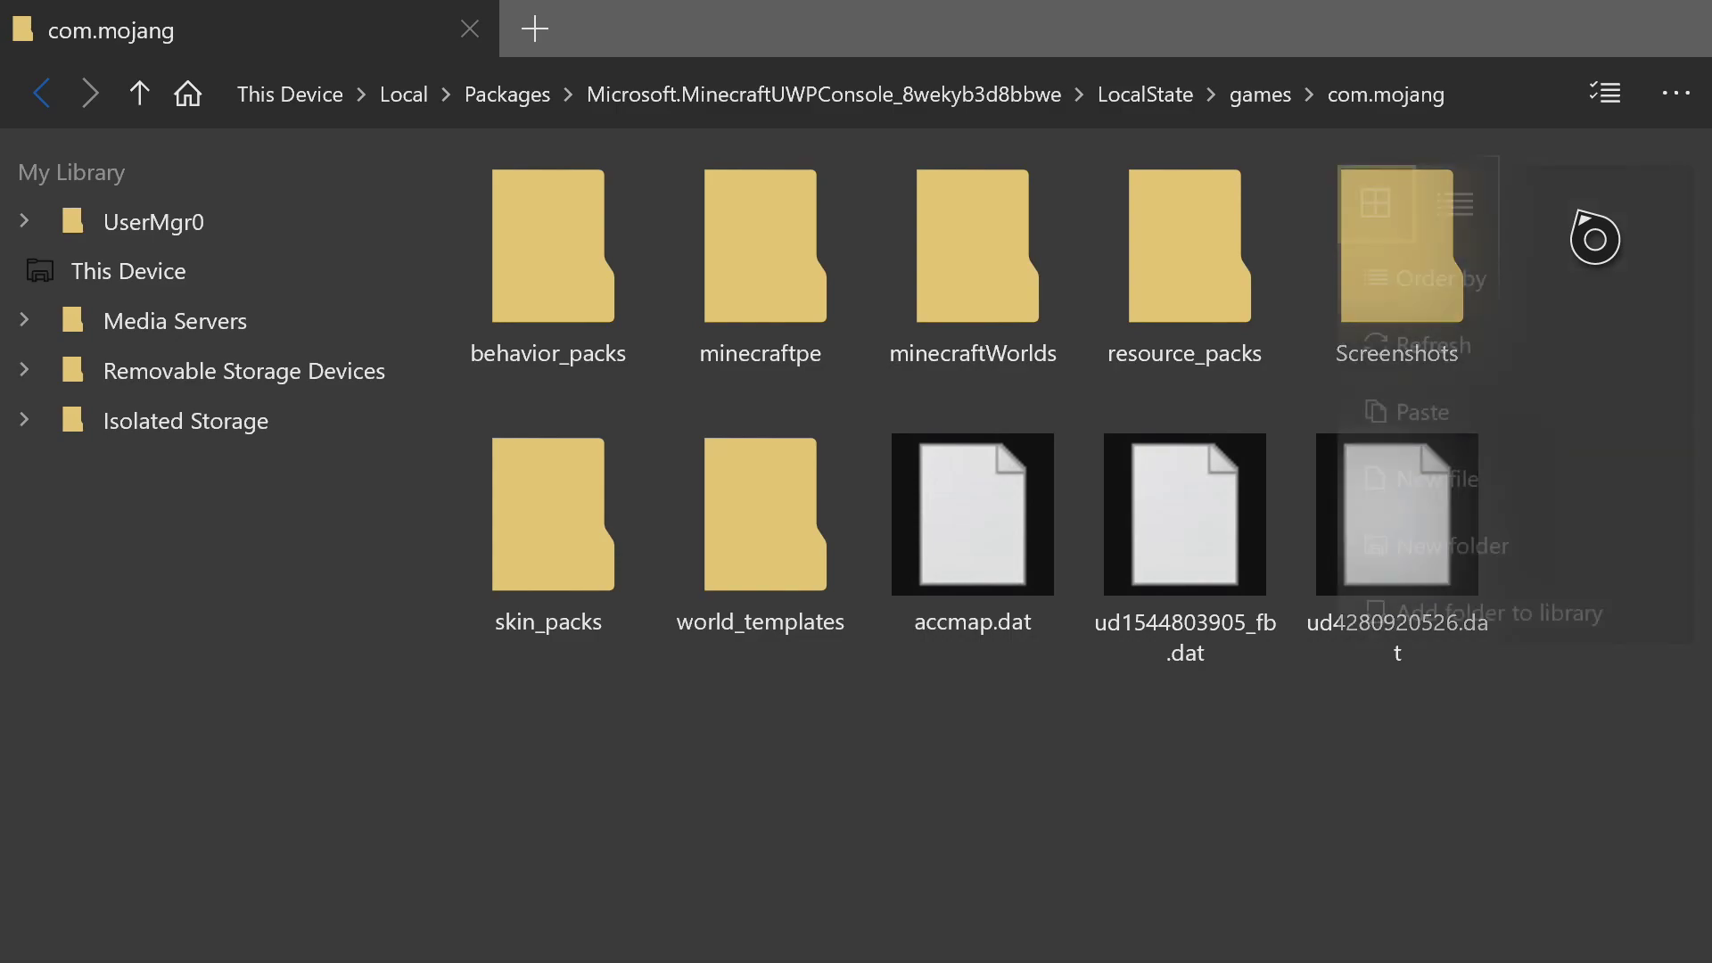
click(1594, 547)
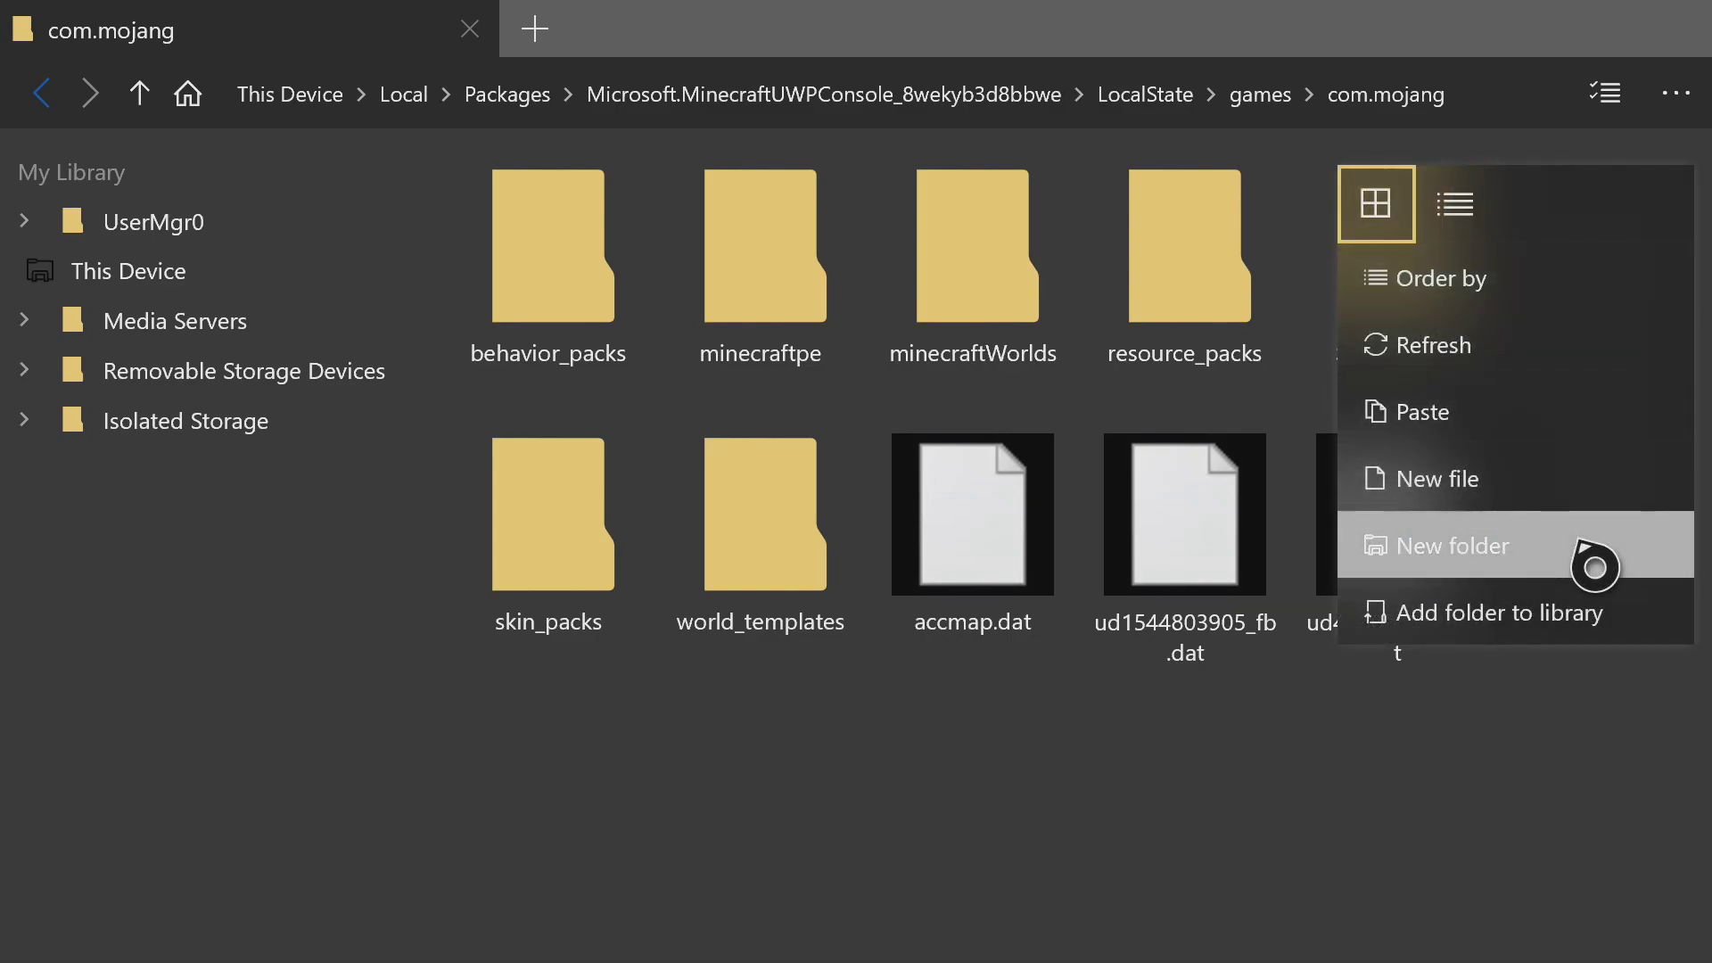
key(Down)
key(Down)
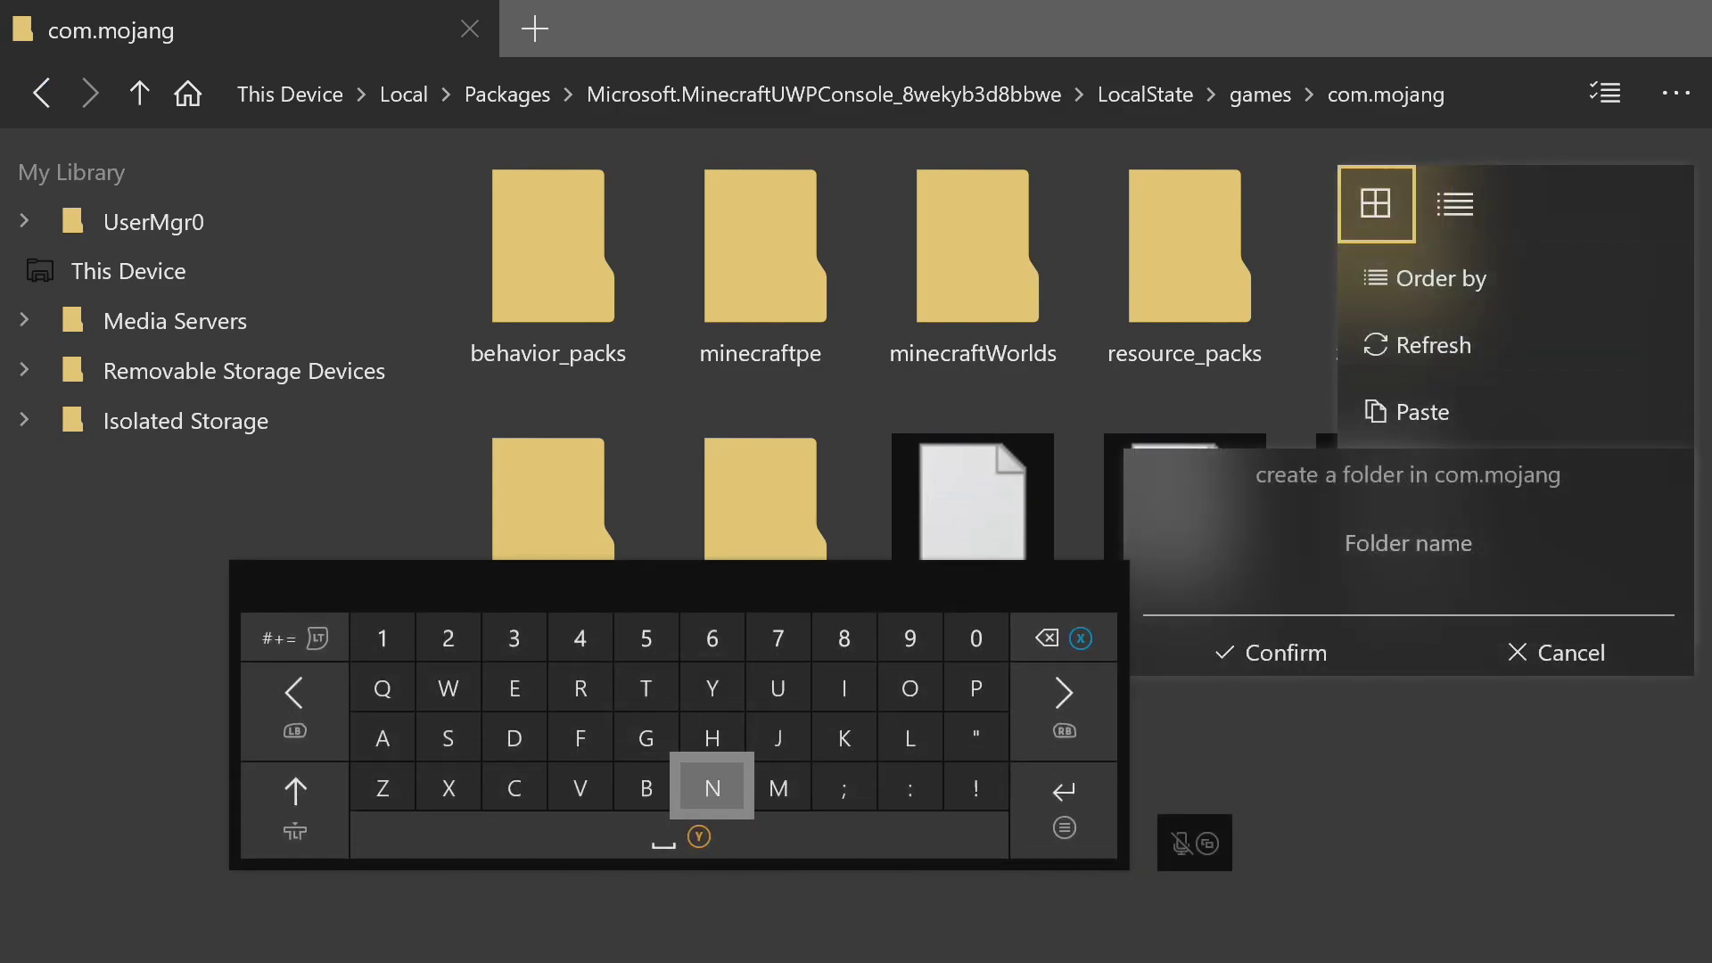
key(Escape)
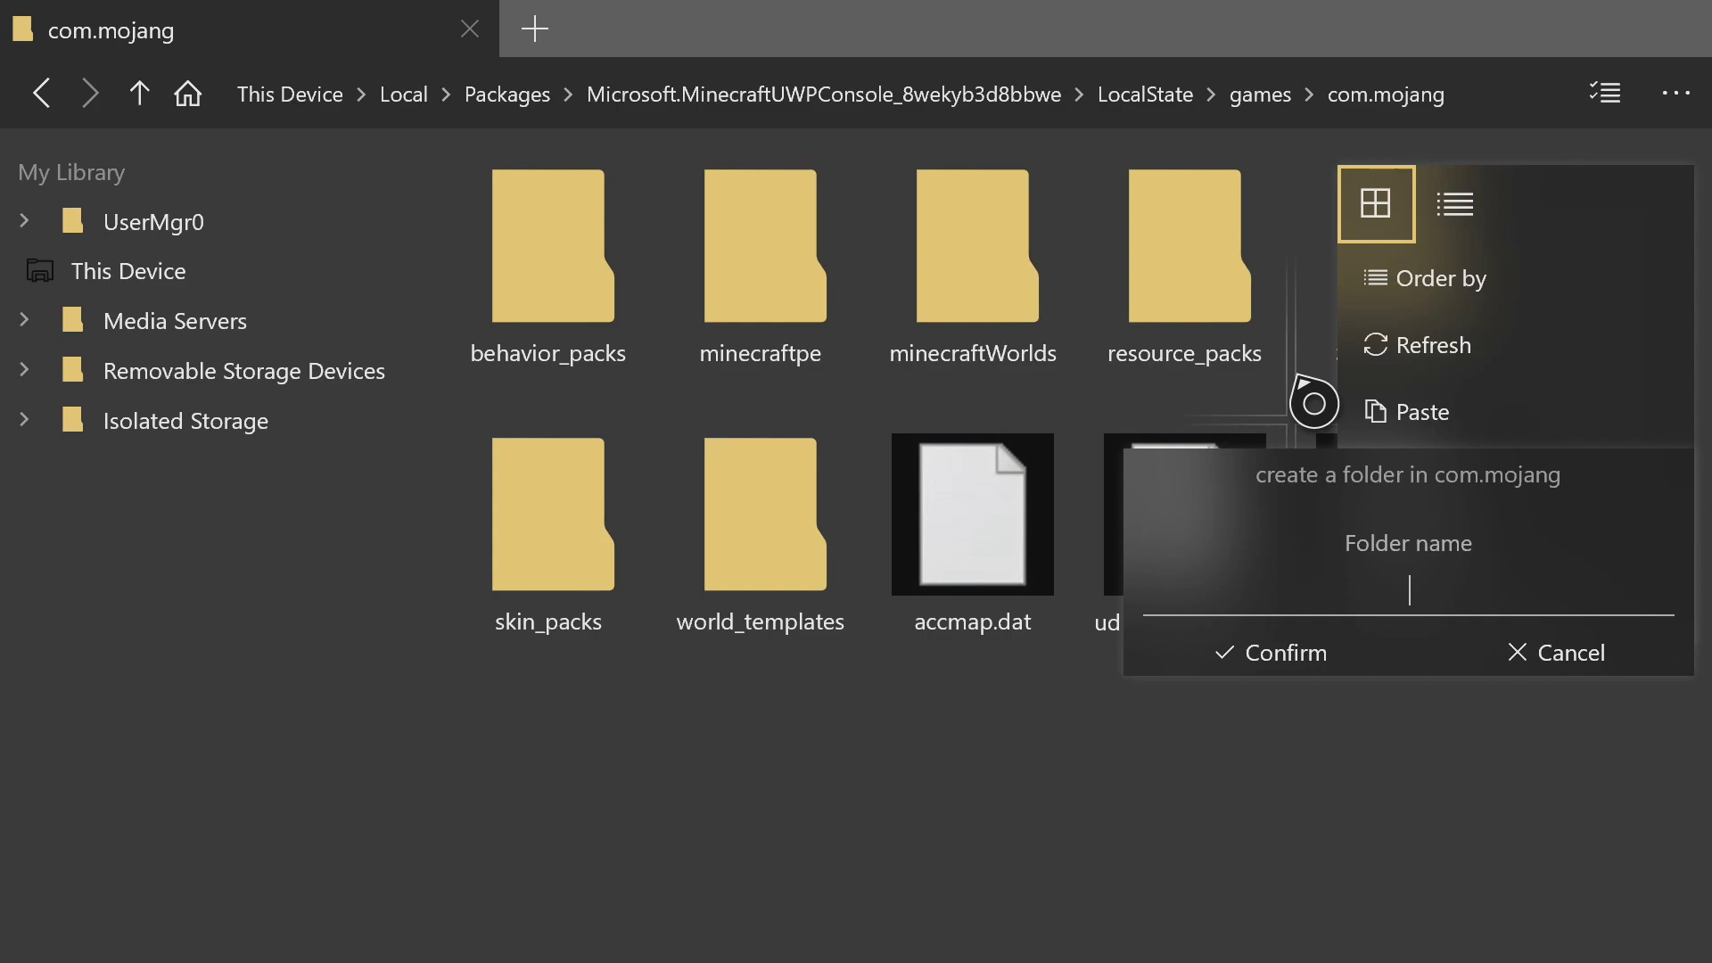
click(1286, 669)
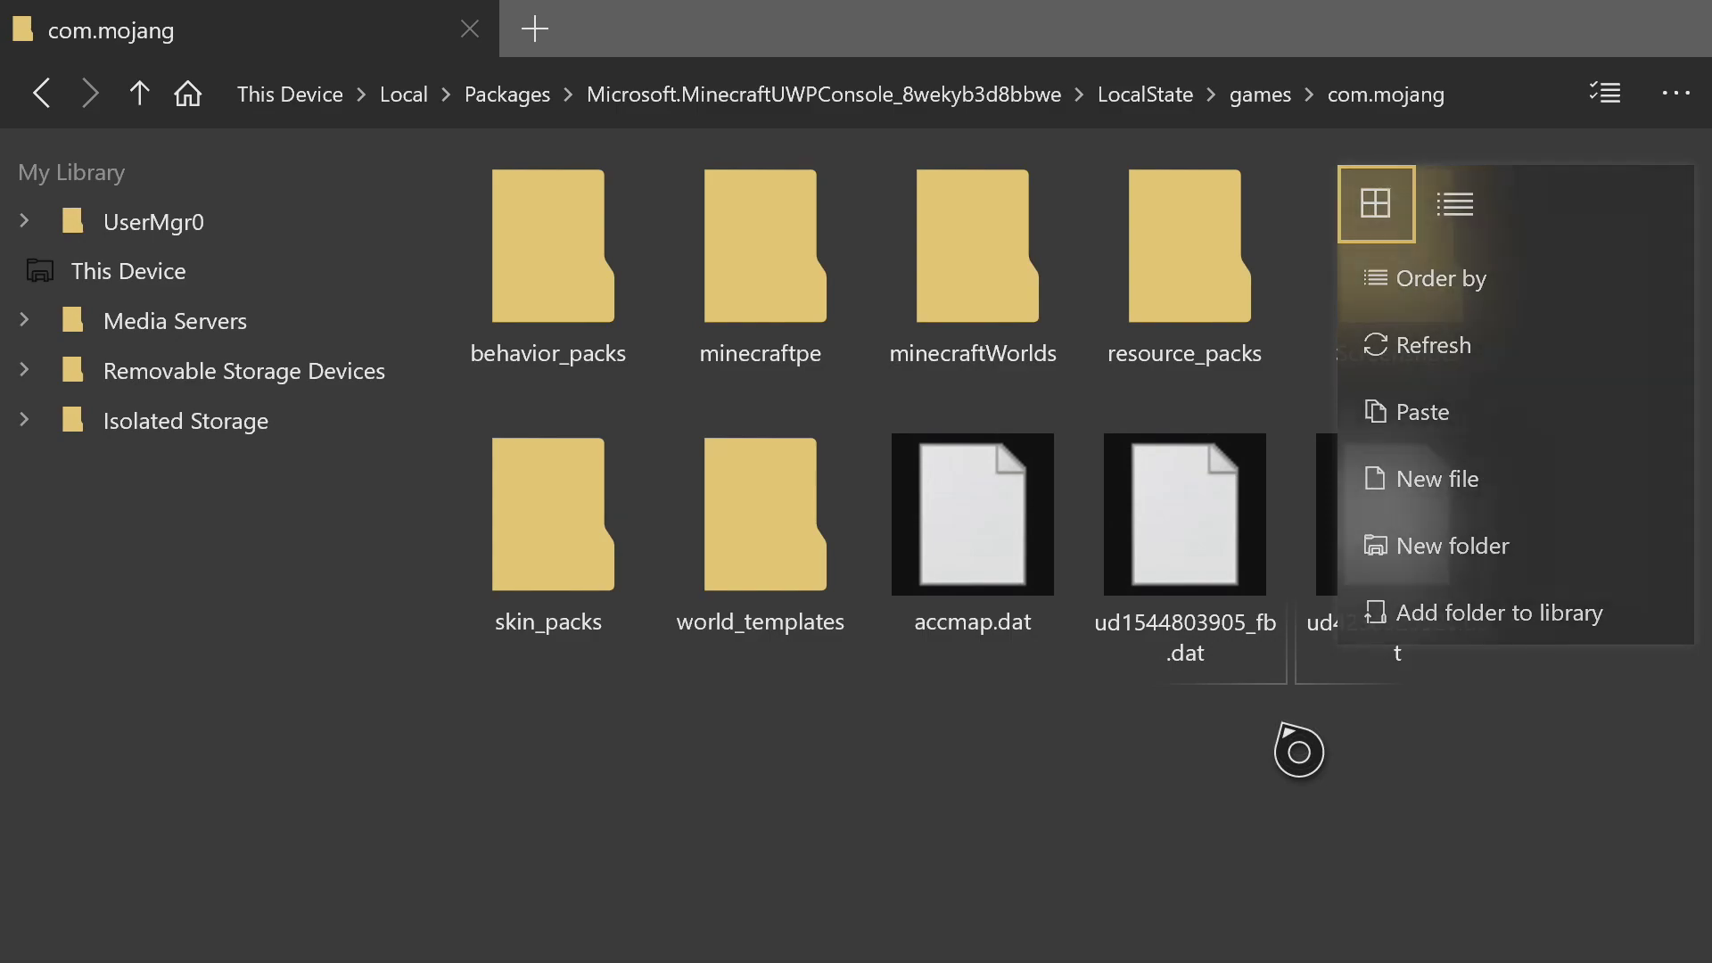
click(1285, 751)
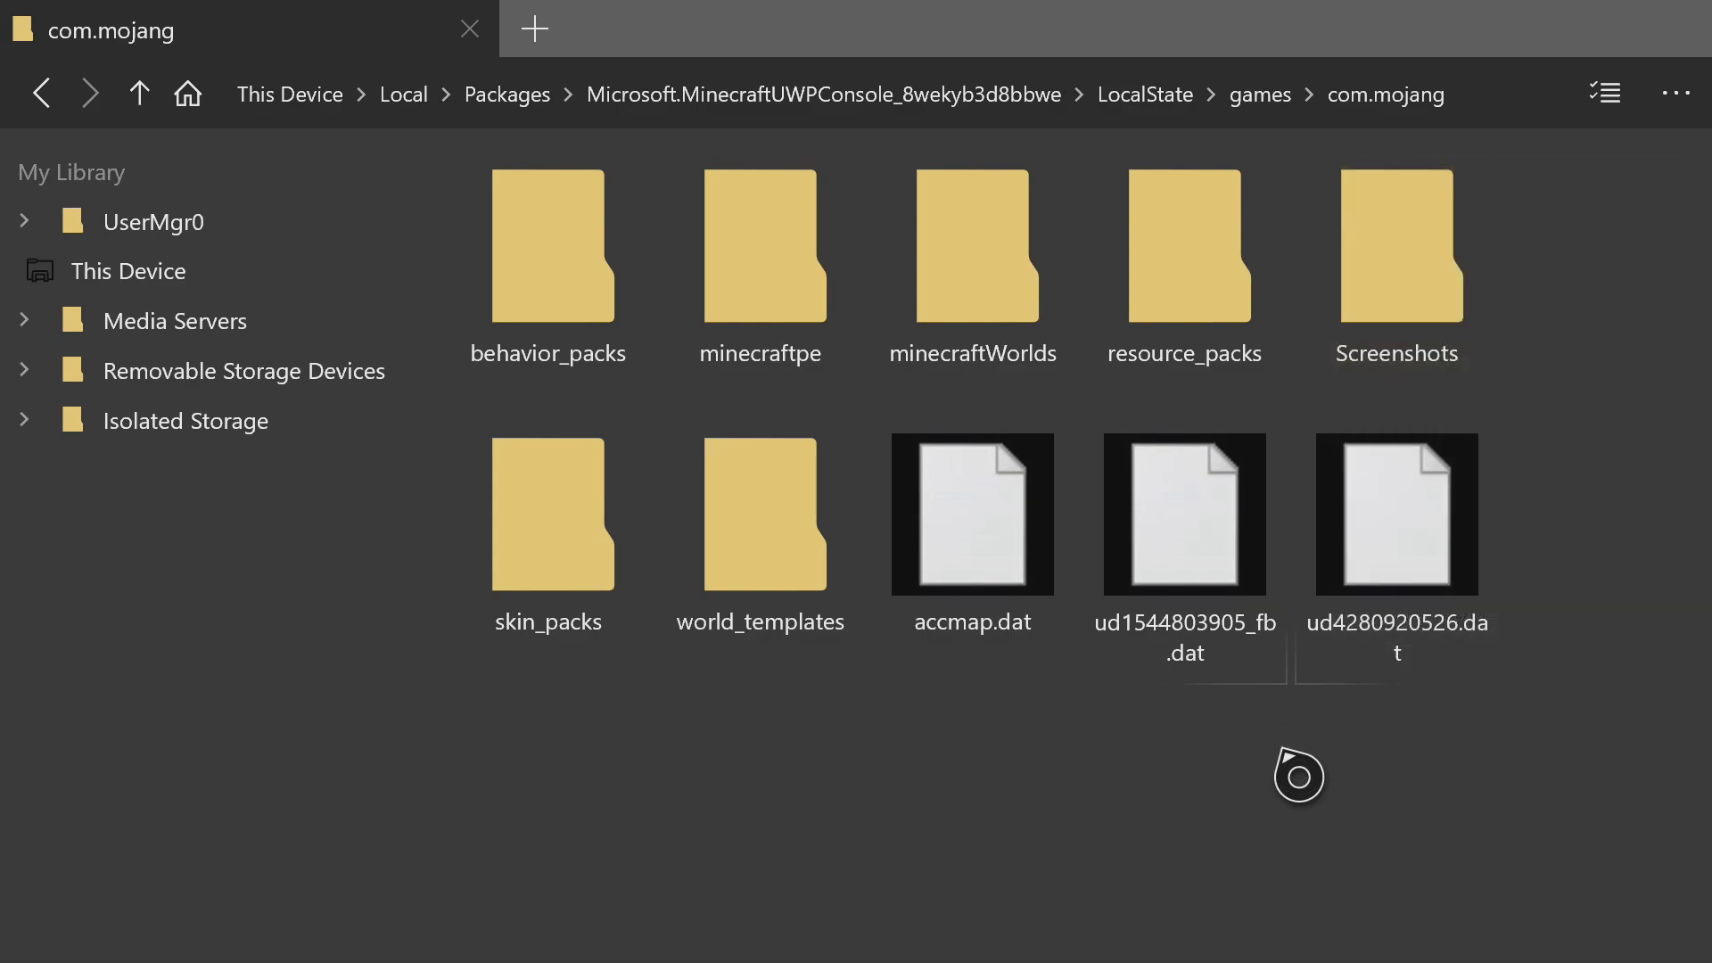
Step: Paste the copied X-RayByd6b folder into resource_packs and bring up the Xbox guide
click(1174, 262)
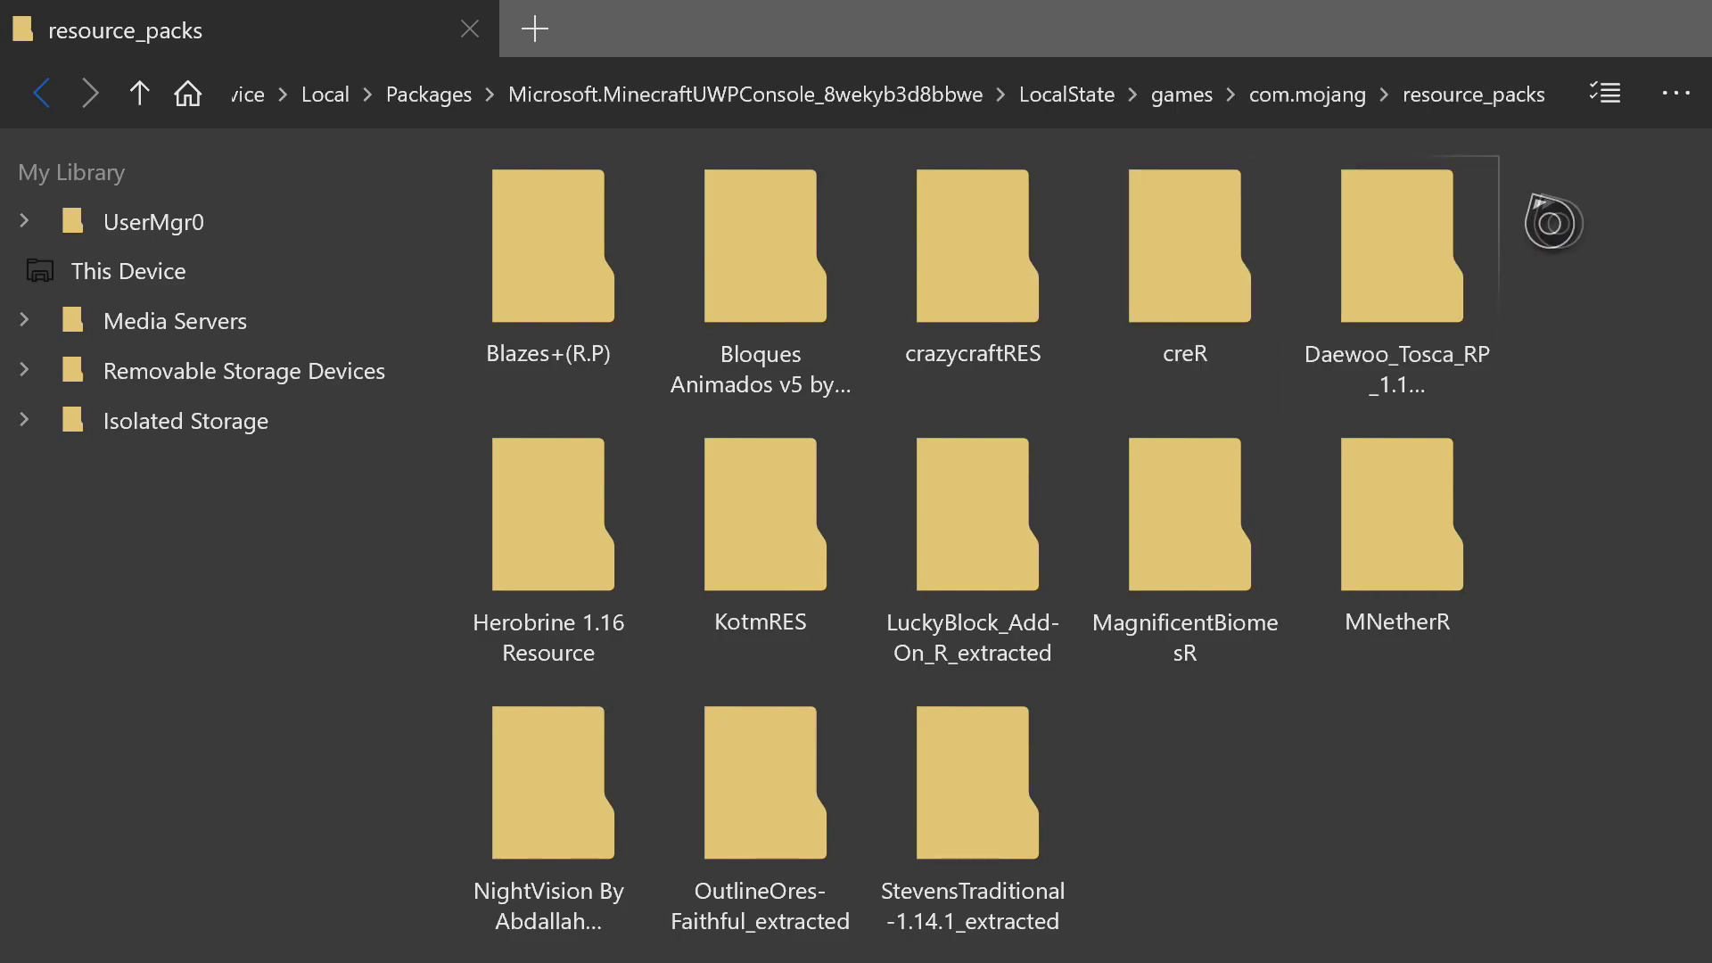
right_click(1587, 241)
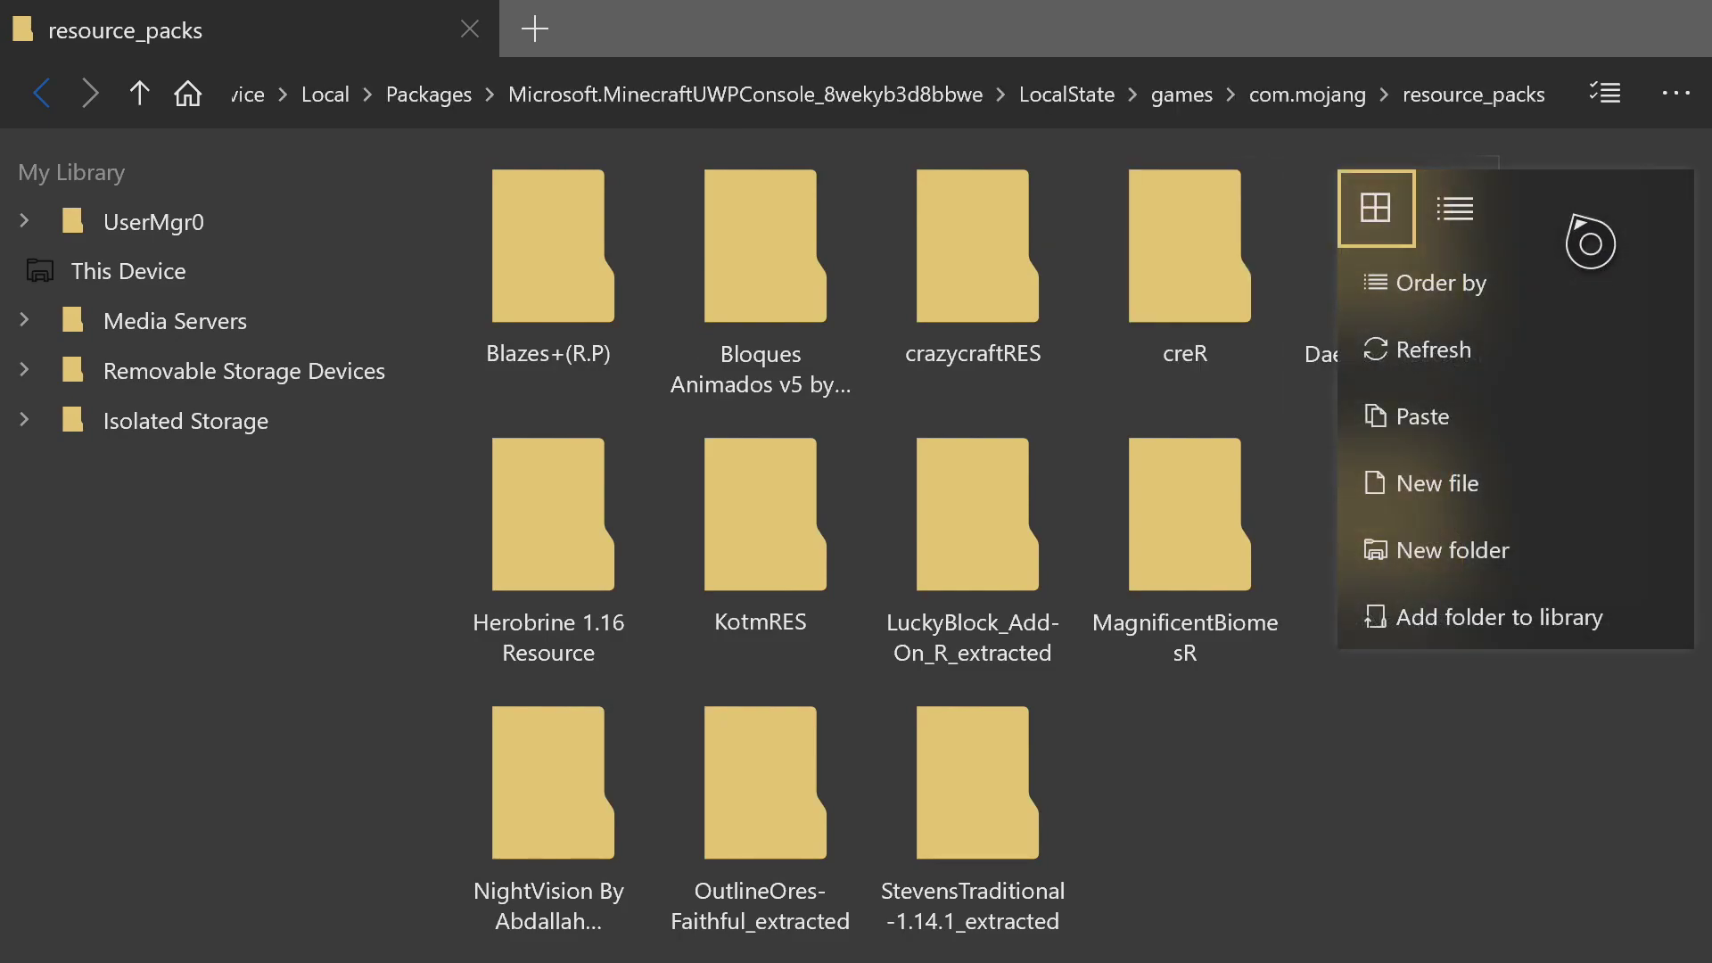
click(1579, 453)
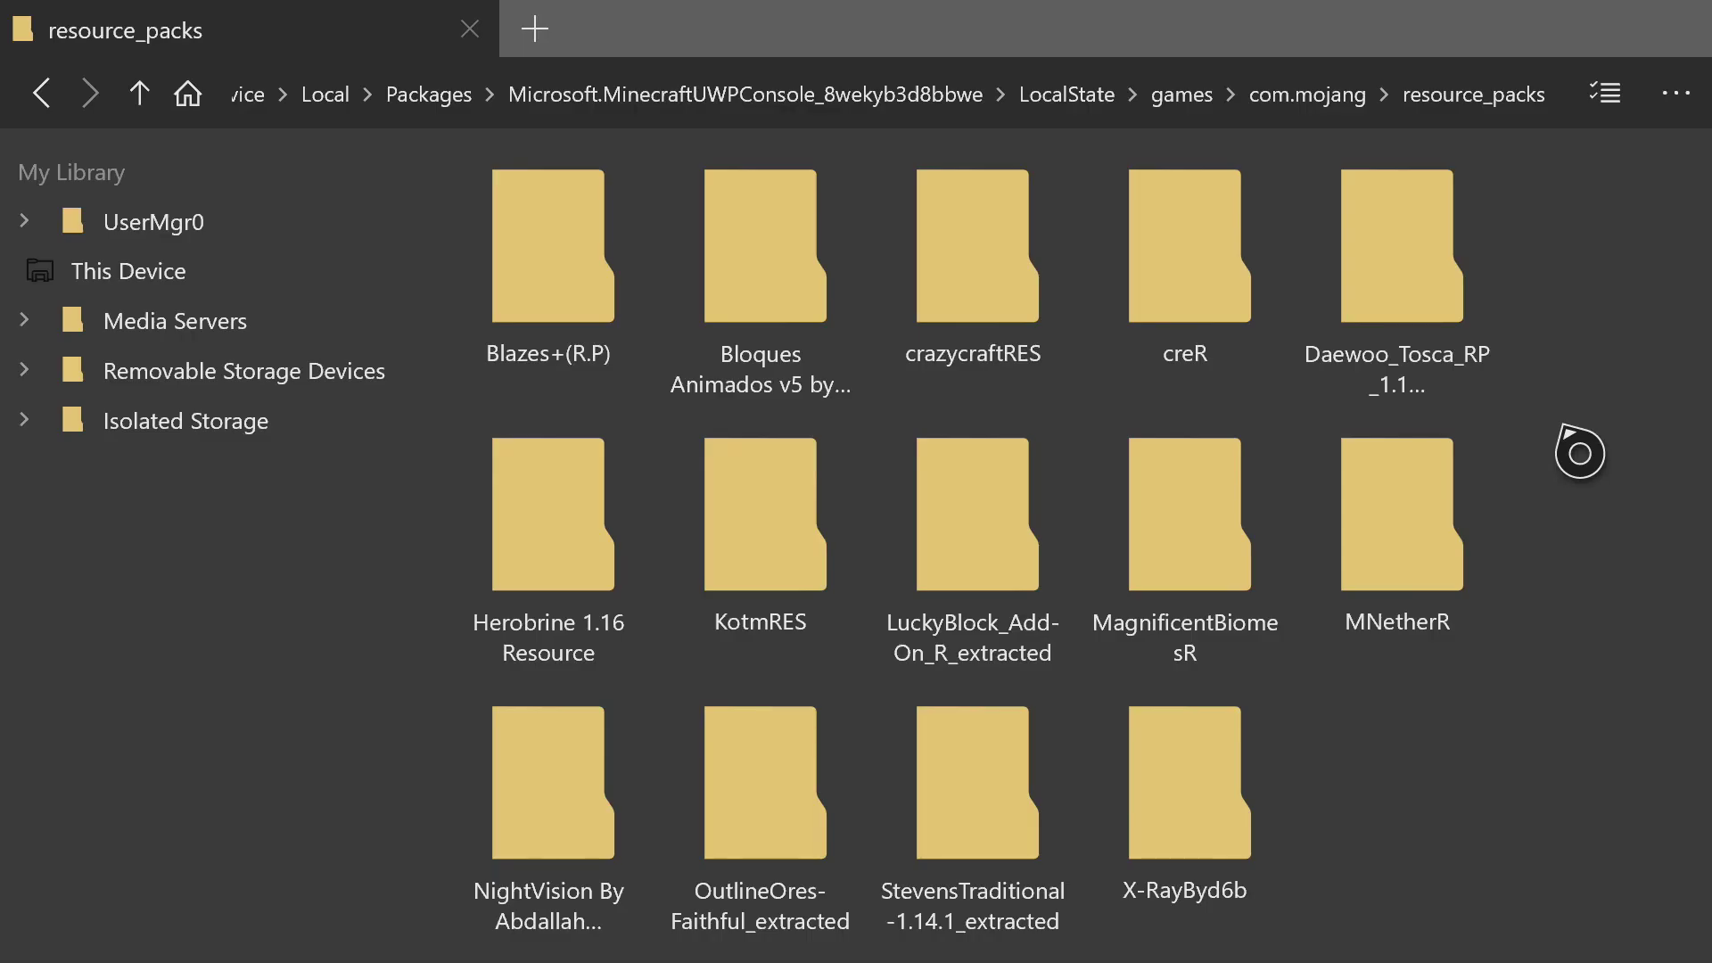
key(super)
key(Down)
key(Down)
key(Down)
key(Down)
Step: Switch to Minecraft, press Play, and choose Create New, then Create New World
key(Return)
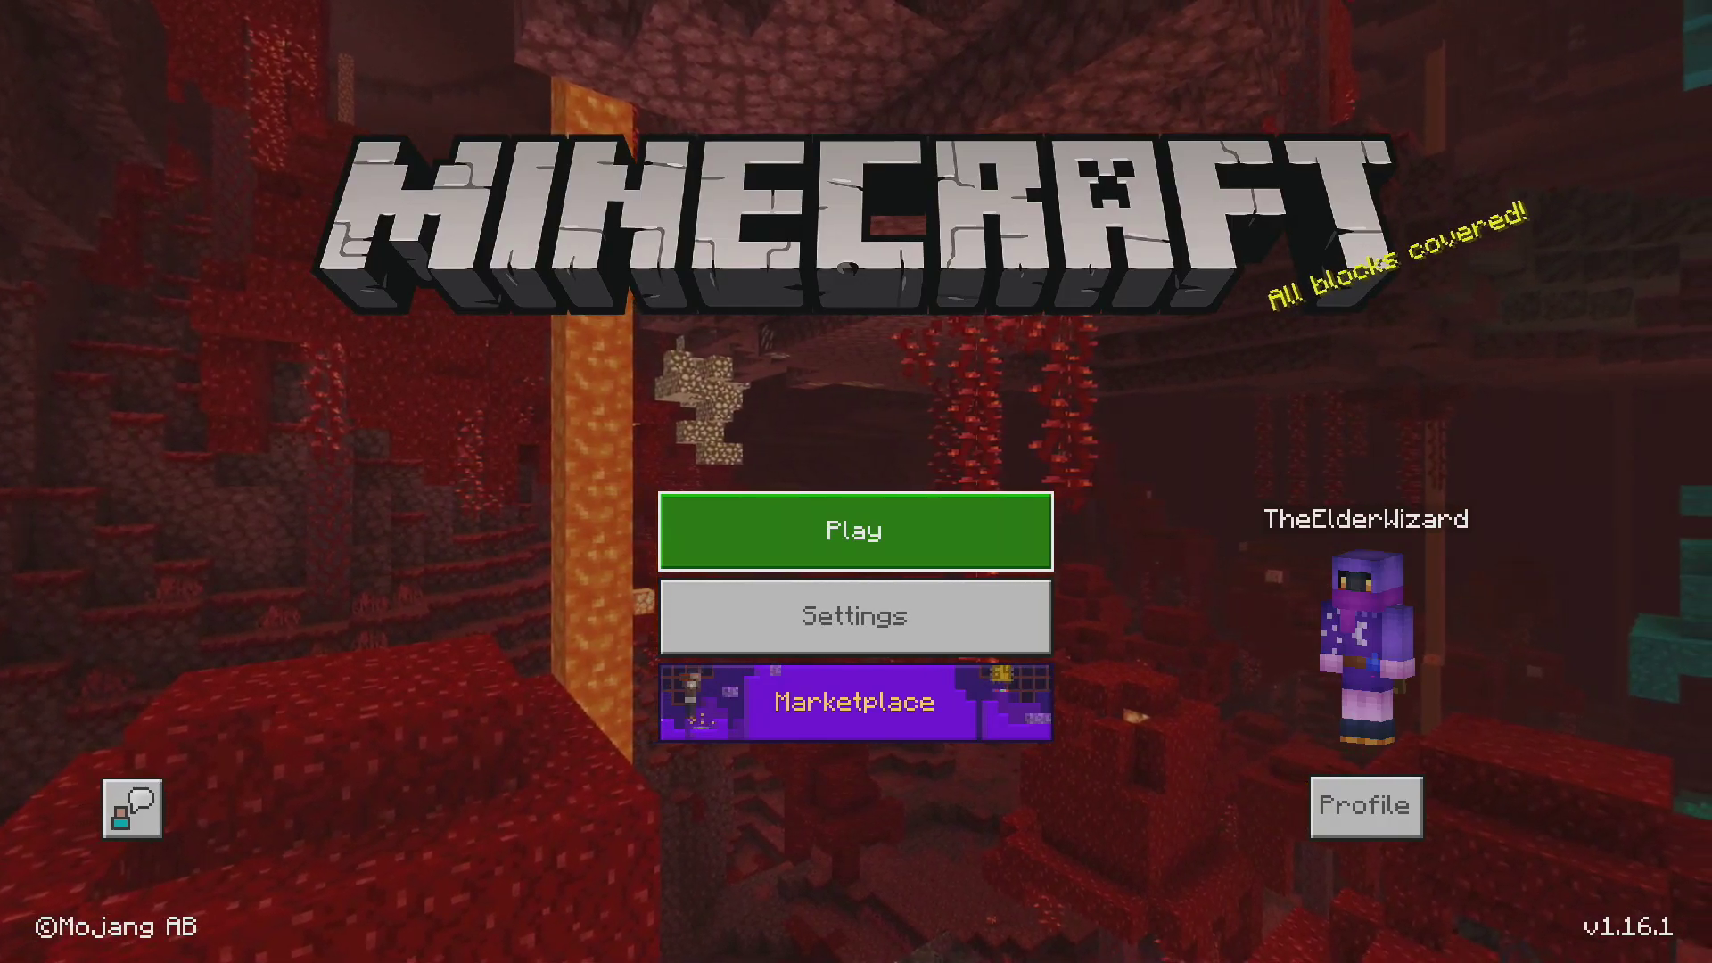
key(Return)
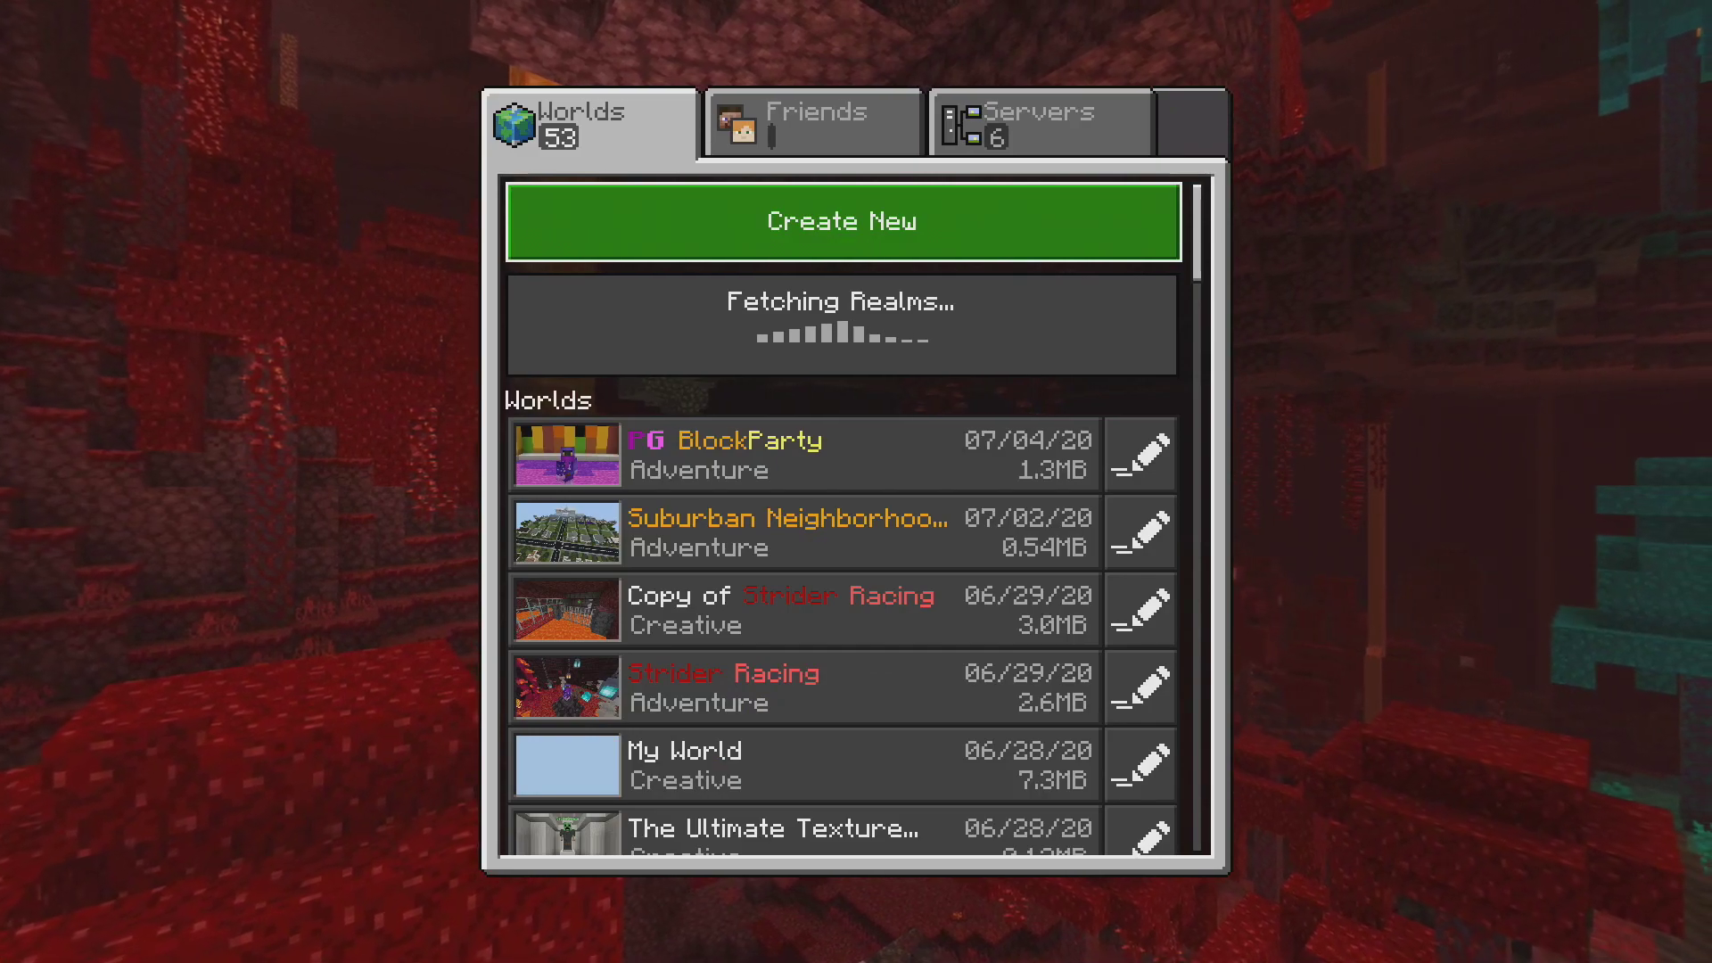
key(Down)
key(Down)
key(Up)
key(Right)
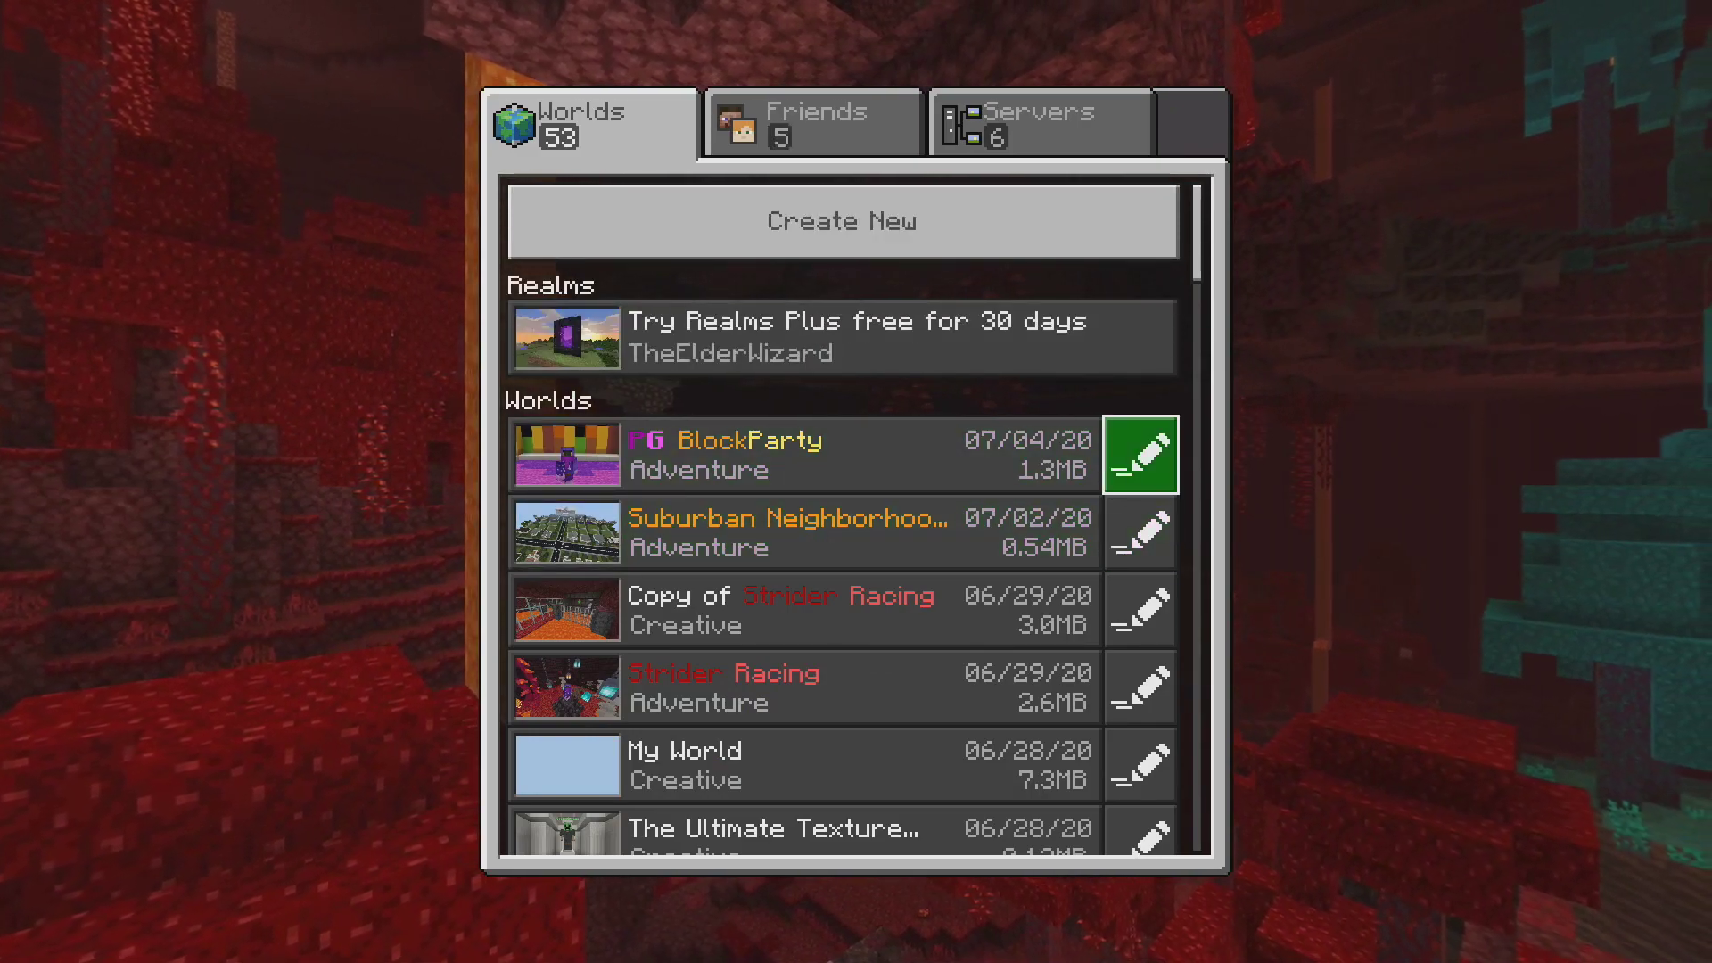
key(Up)
key(Up)
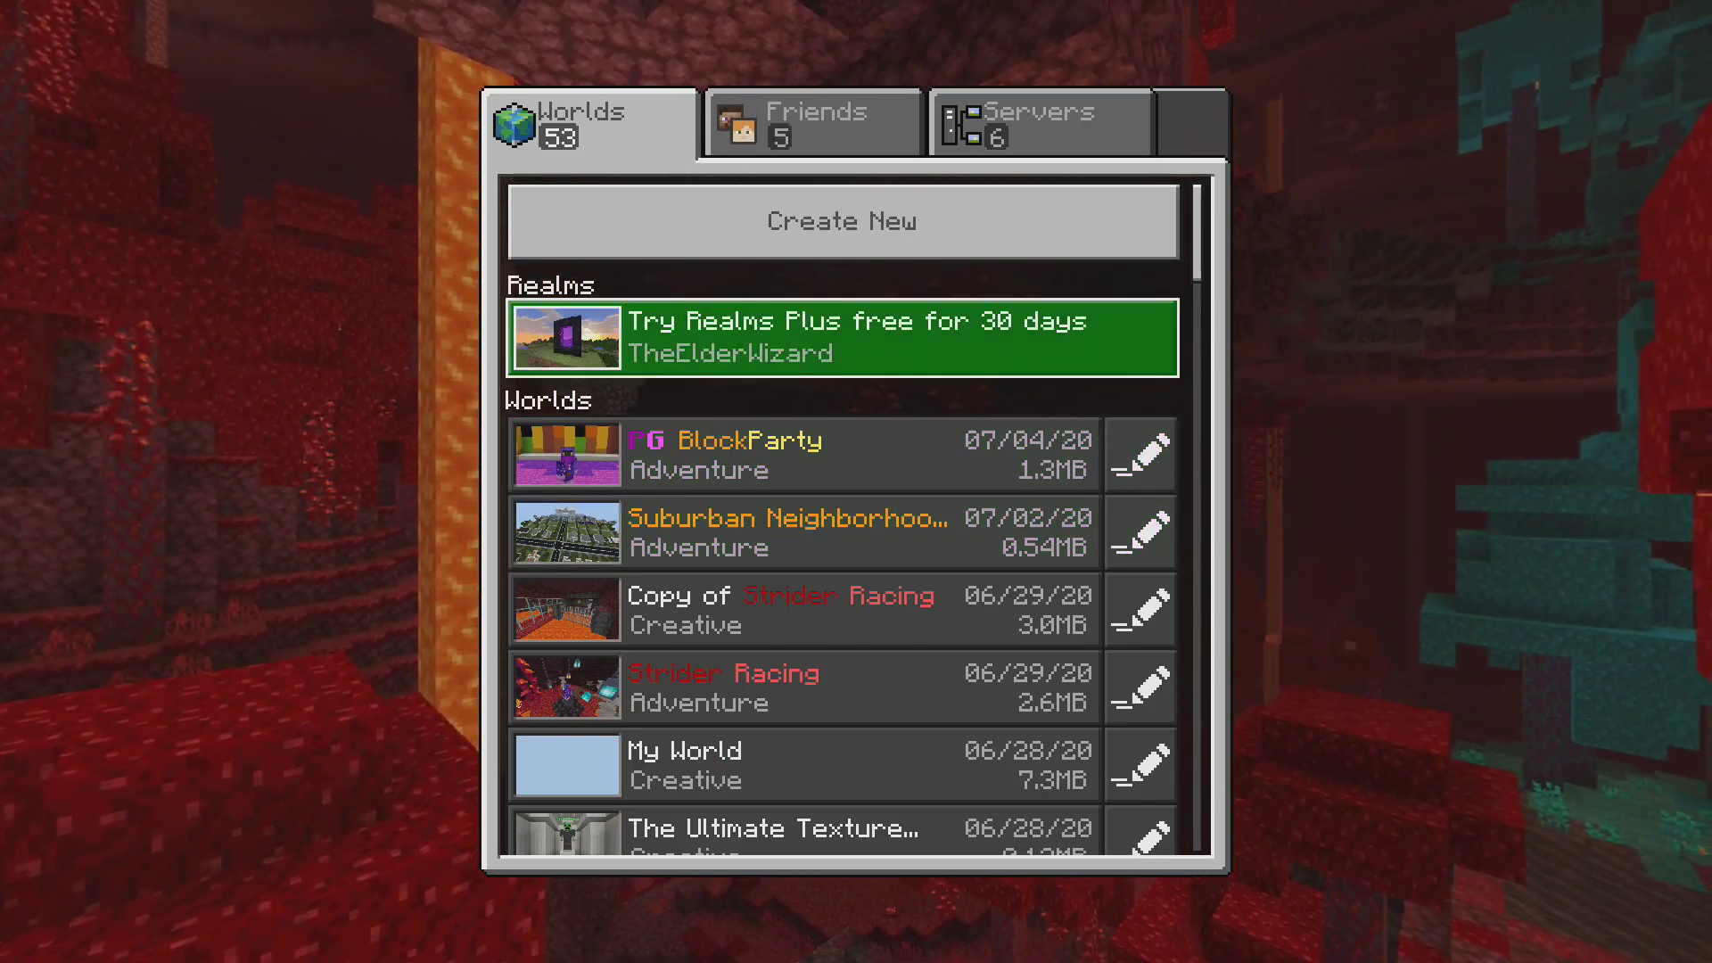
key(Return)
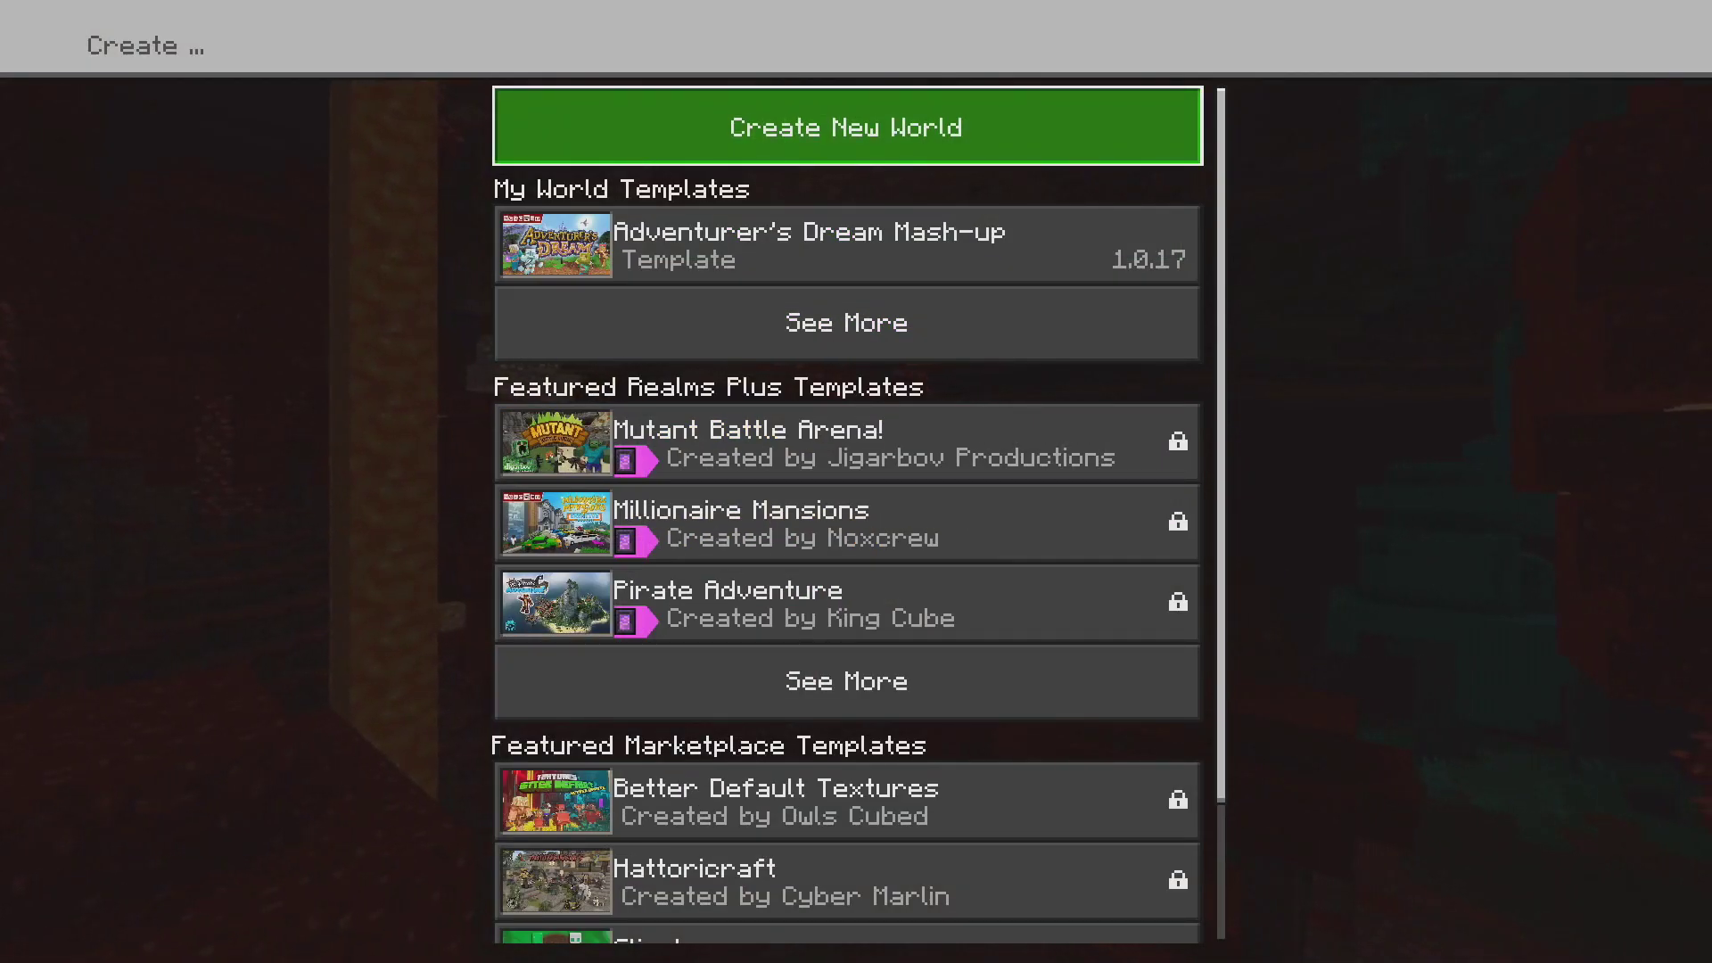
key(Return)
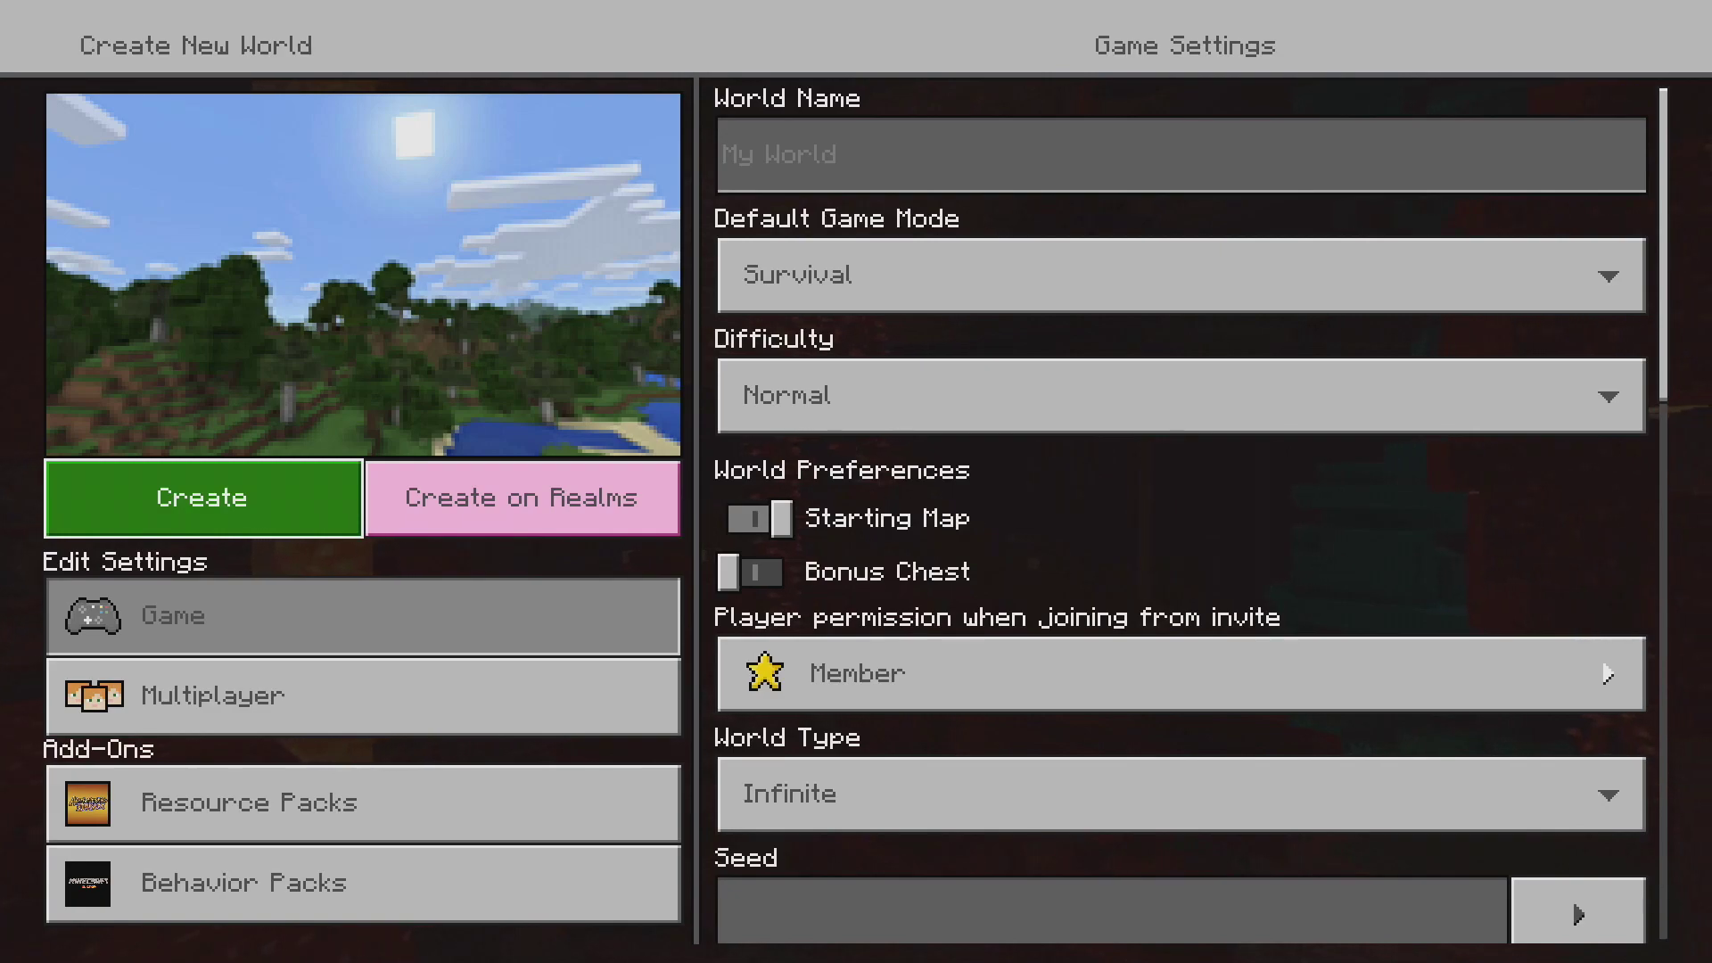
Step: Go to Resource Packs under Add-Ons and expand My Packs to list X-Ray Made By d6b
key(Down)
key(Down)
key(Down)
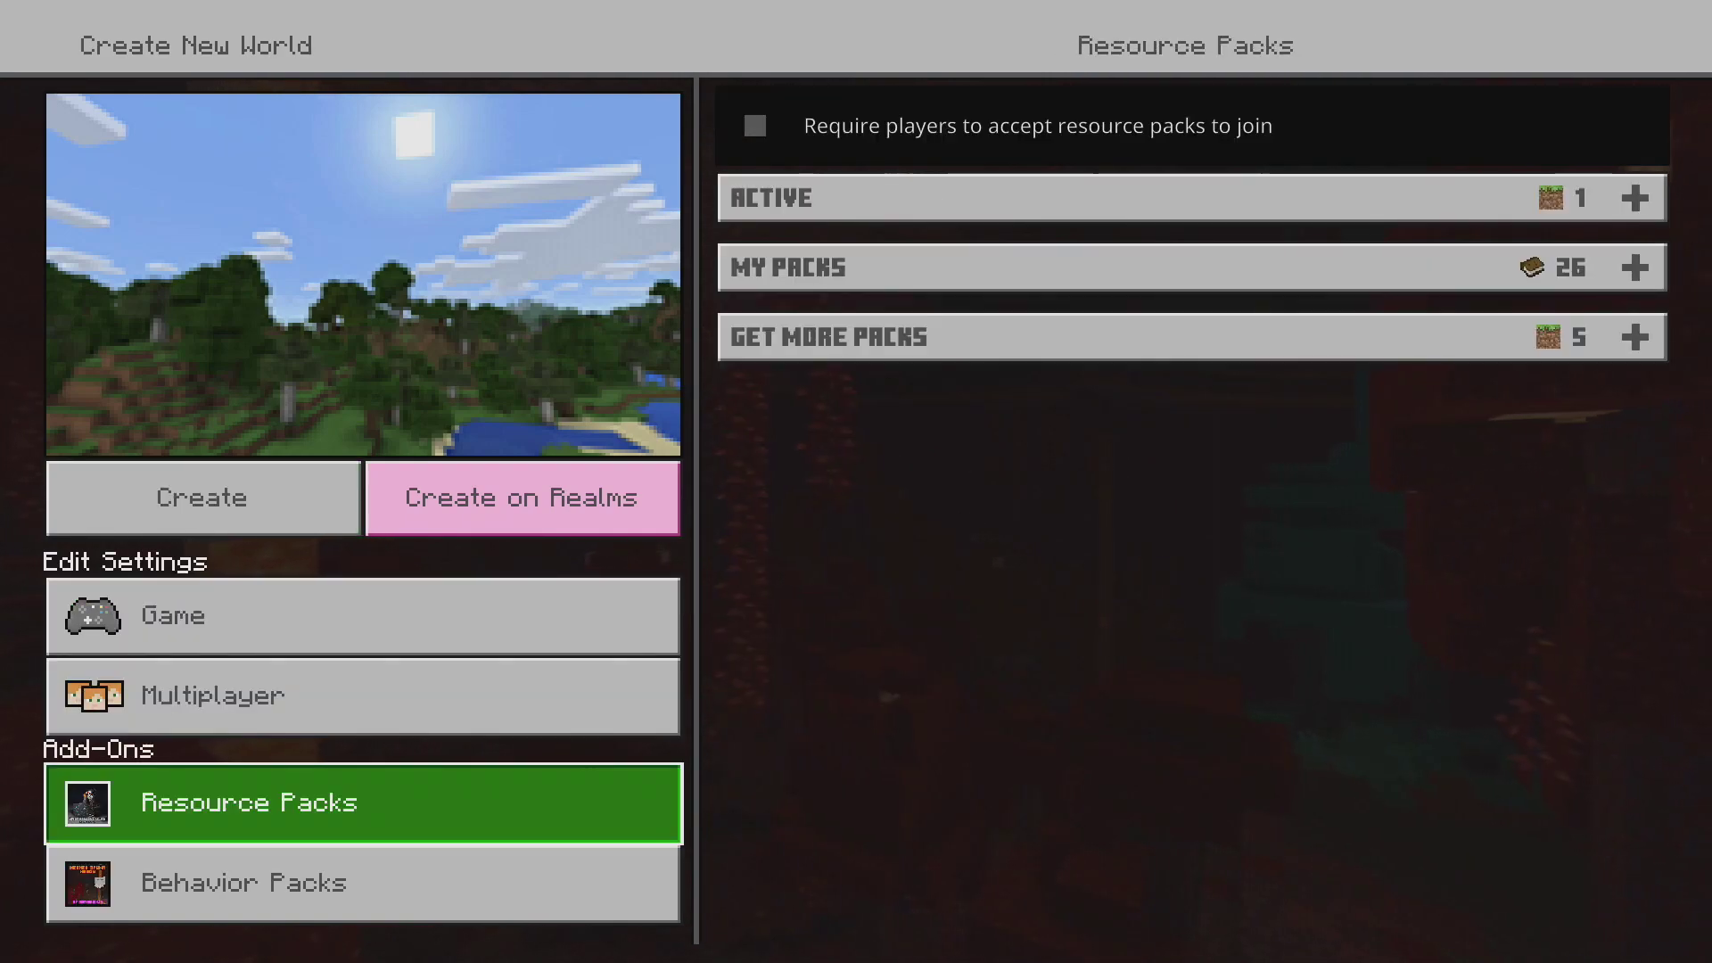
key(Right)
key(Down)
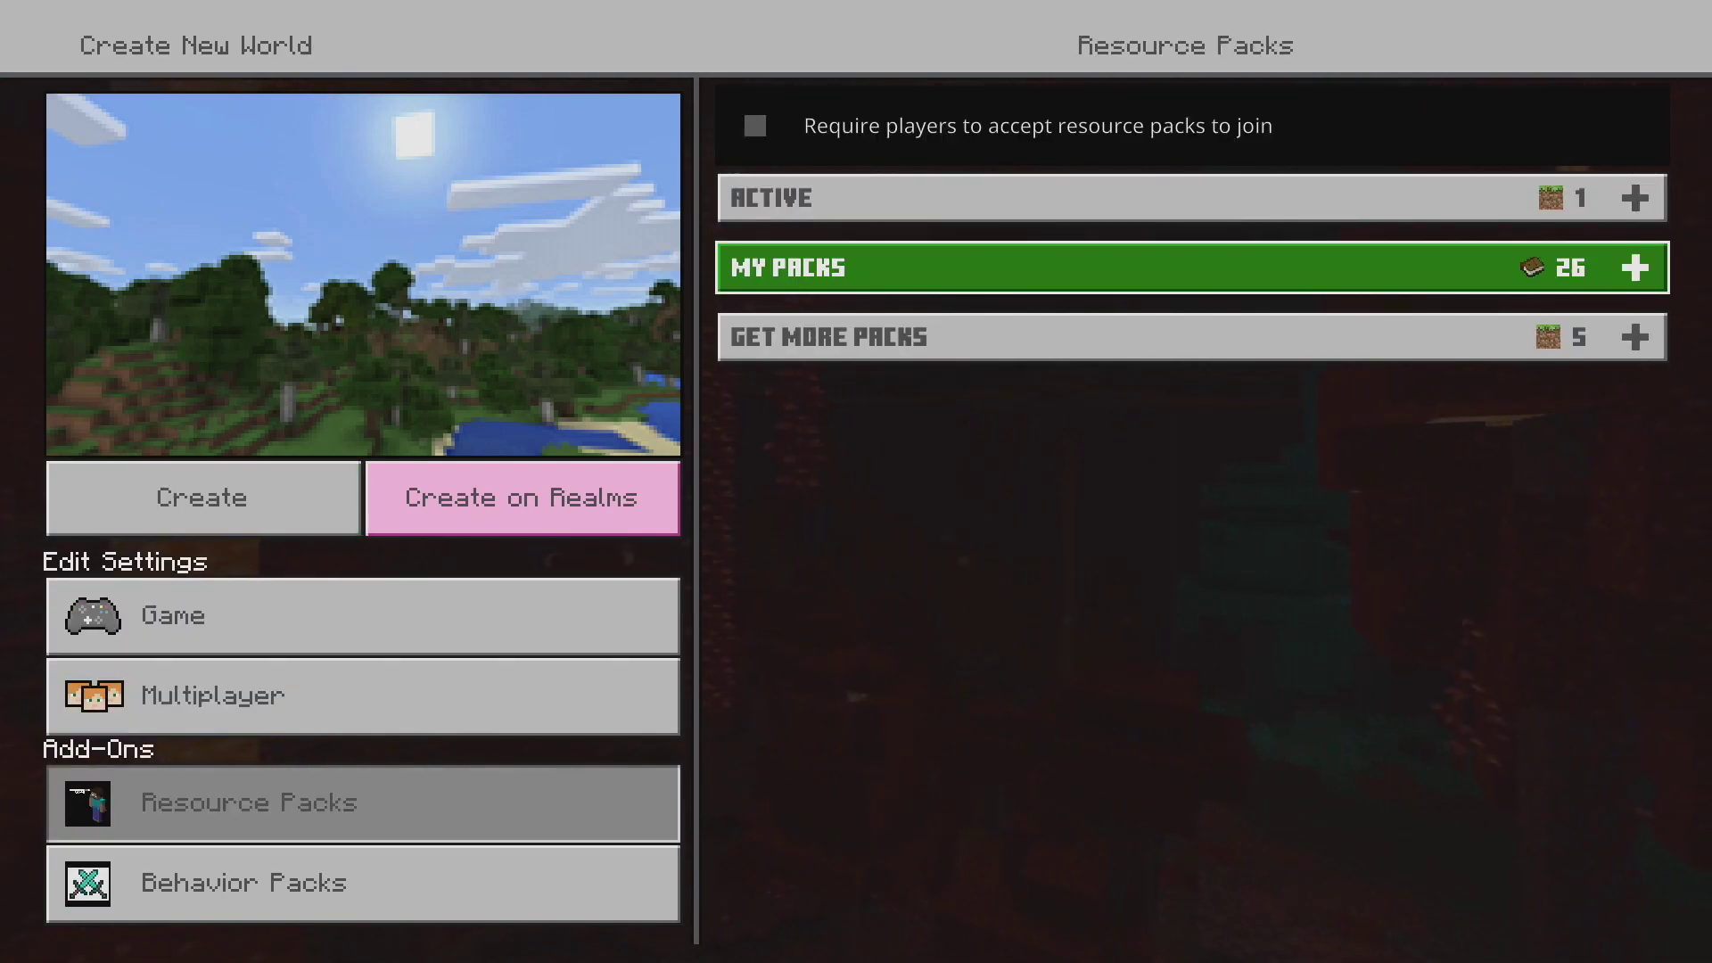
key(Return)
key(Down)
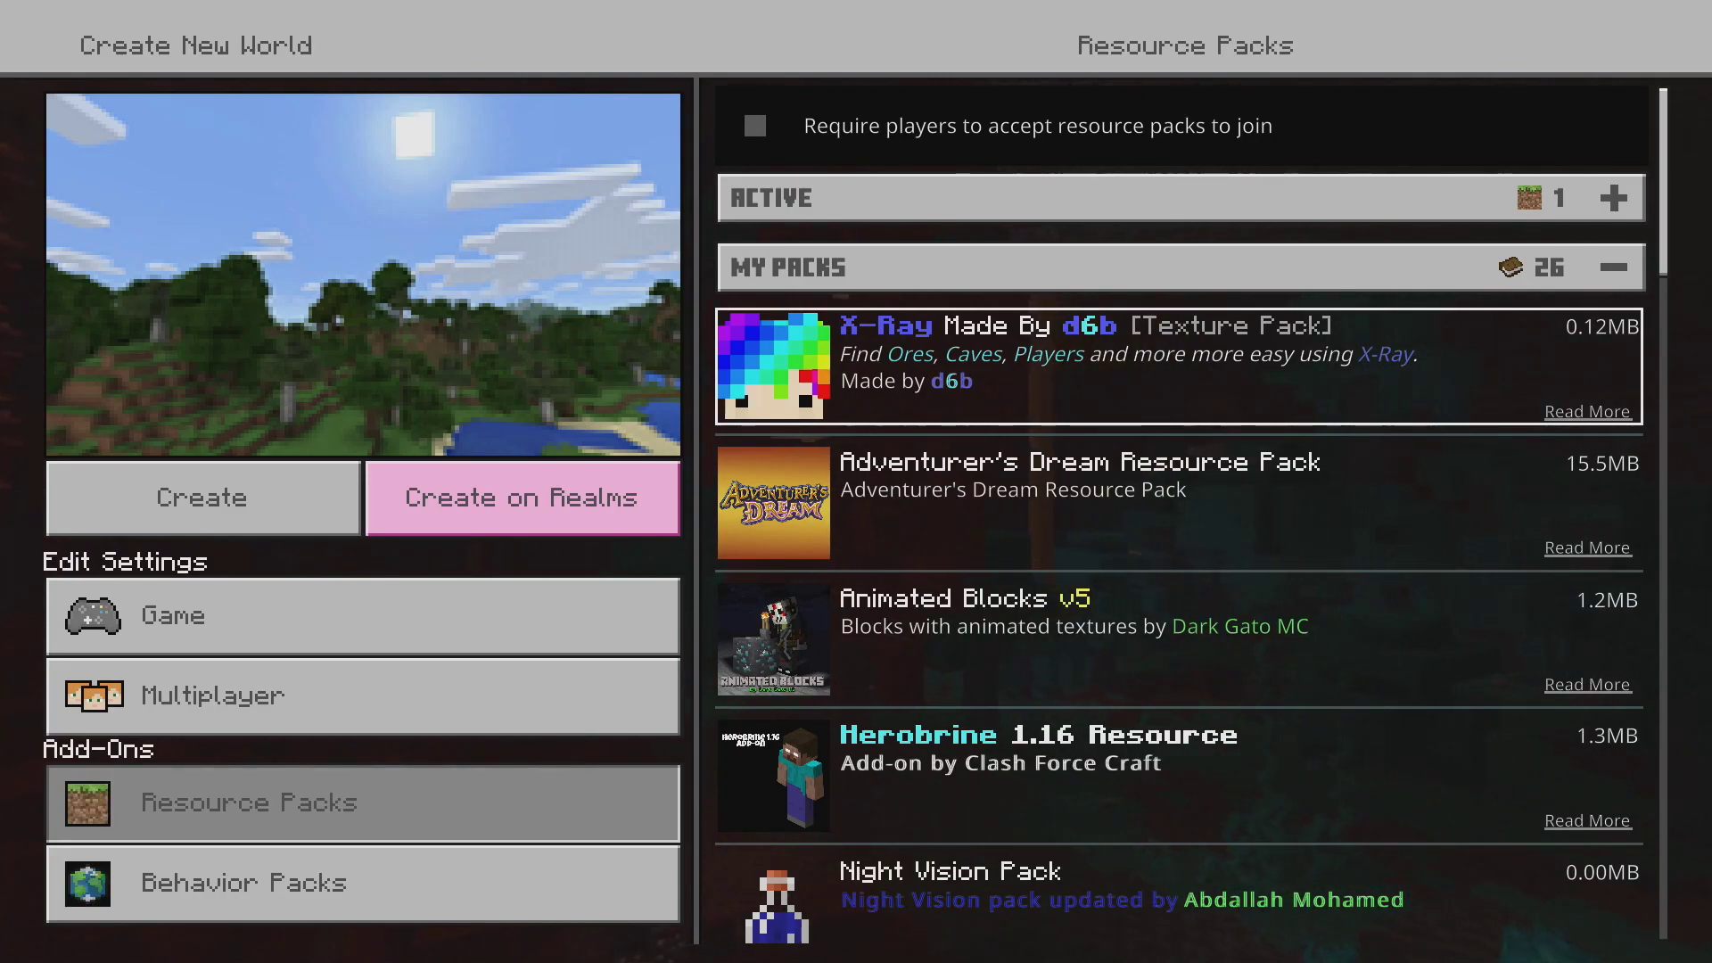
Step: Bring up the system guide briefly, then return to the Resource Packs screen
key(super)
key(Down)
key(Escape)
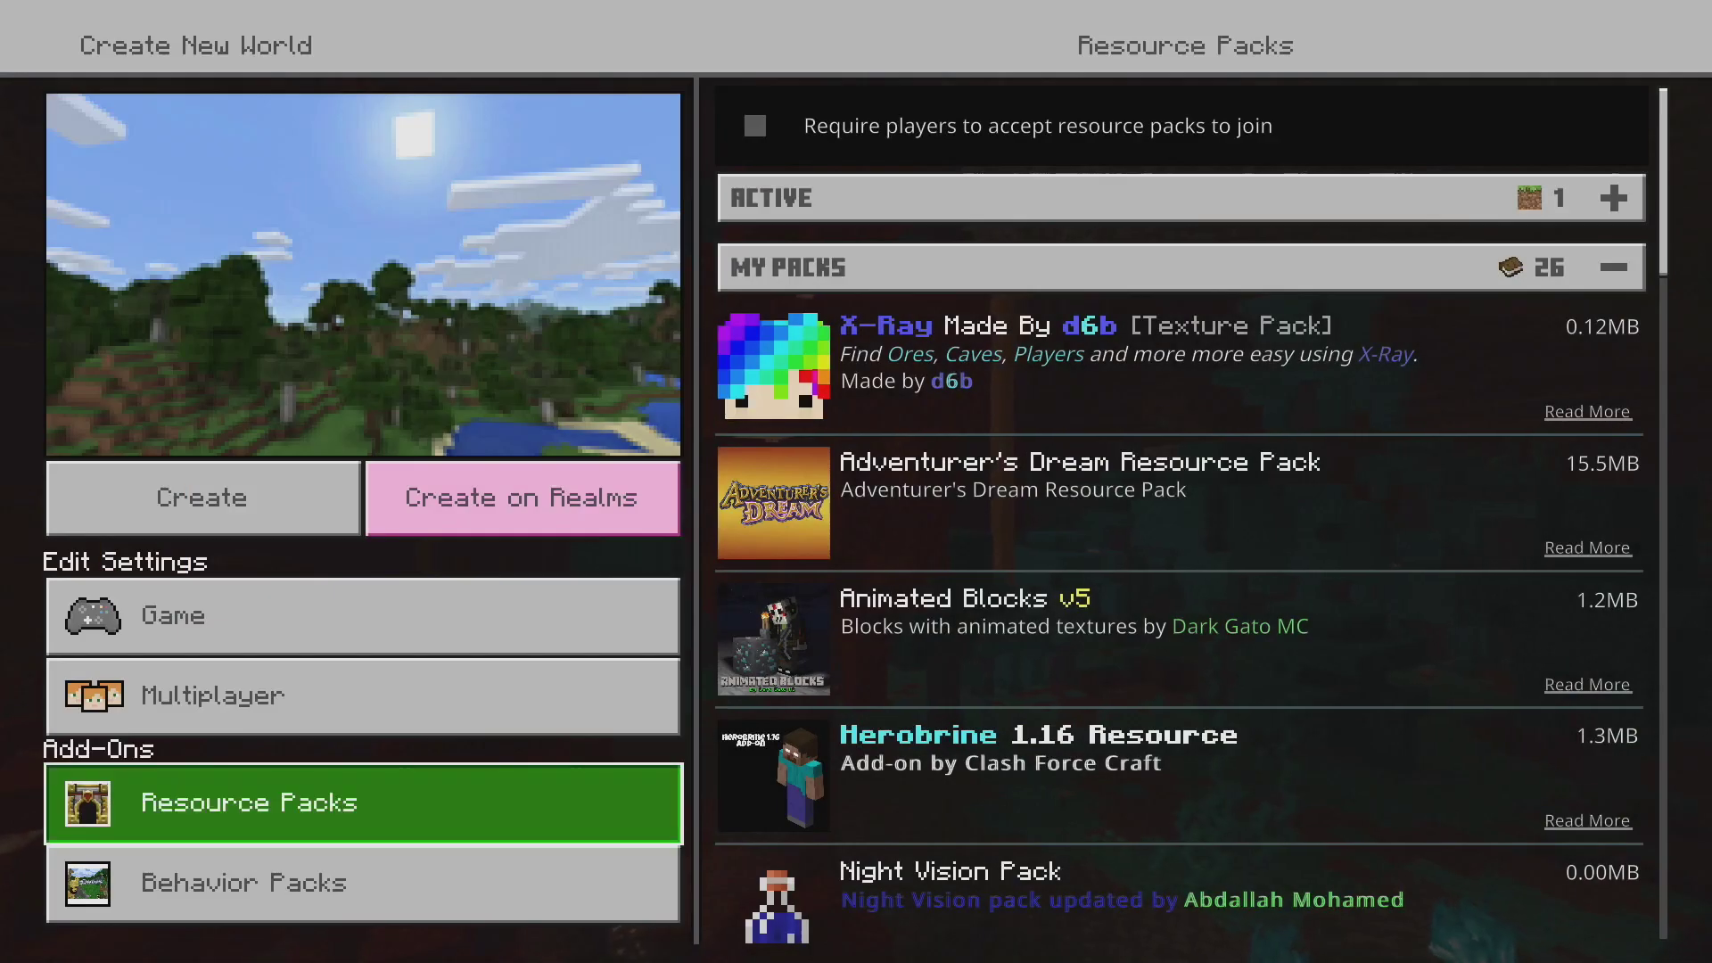